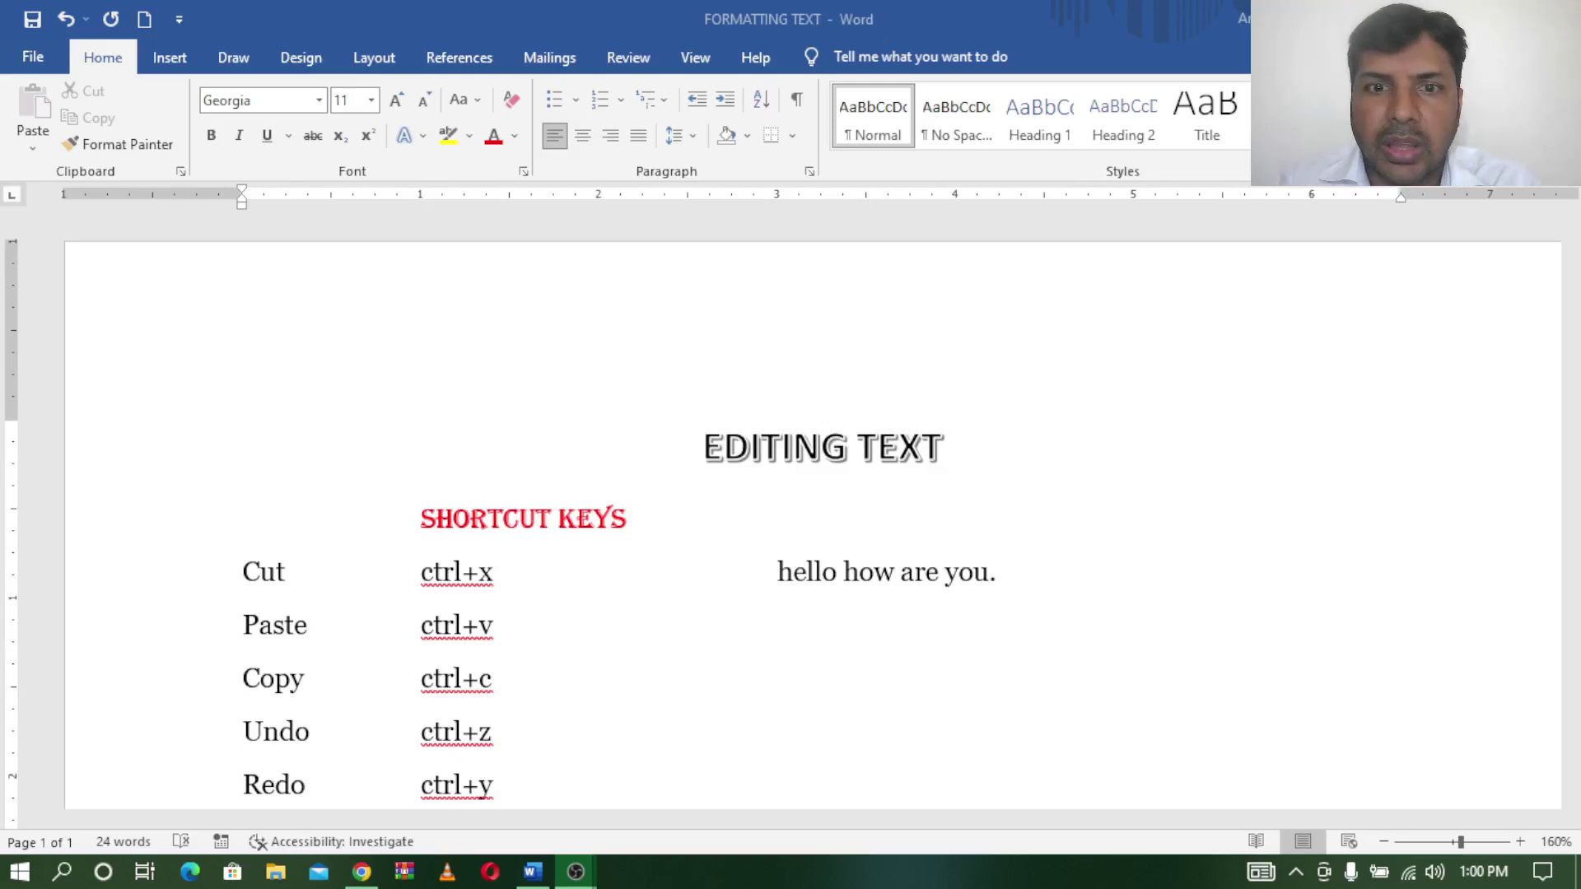
- Select and deselect the EDITING TEXT heading, then bring up the YouTube channel in Chrome
triple_click(695, 454)
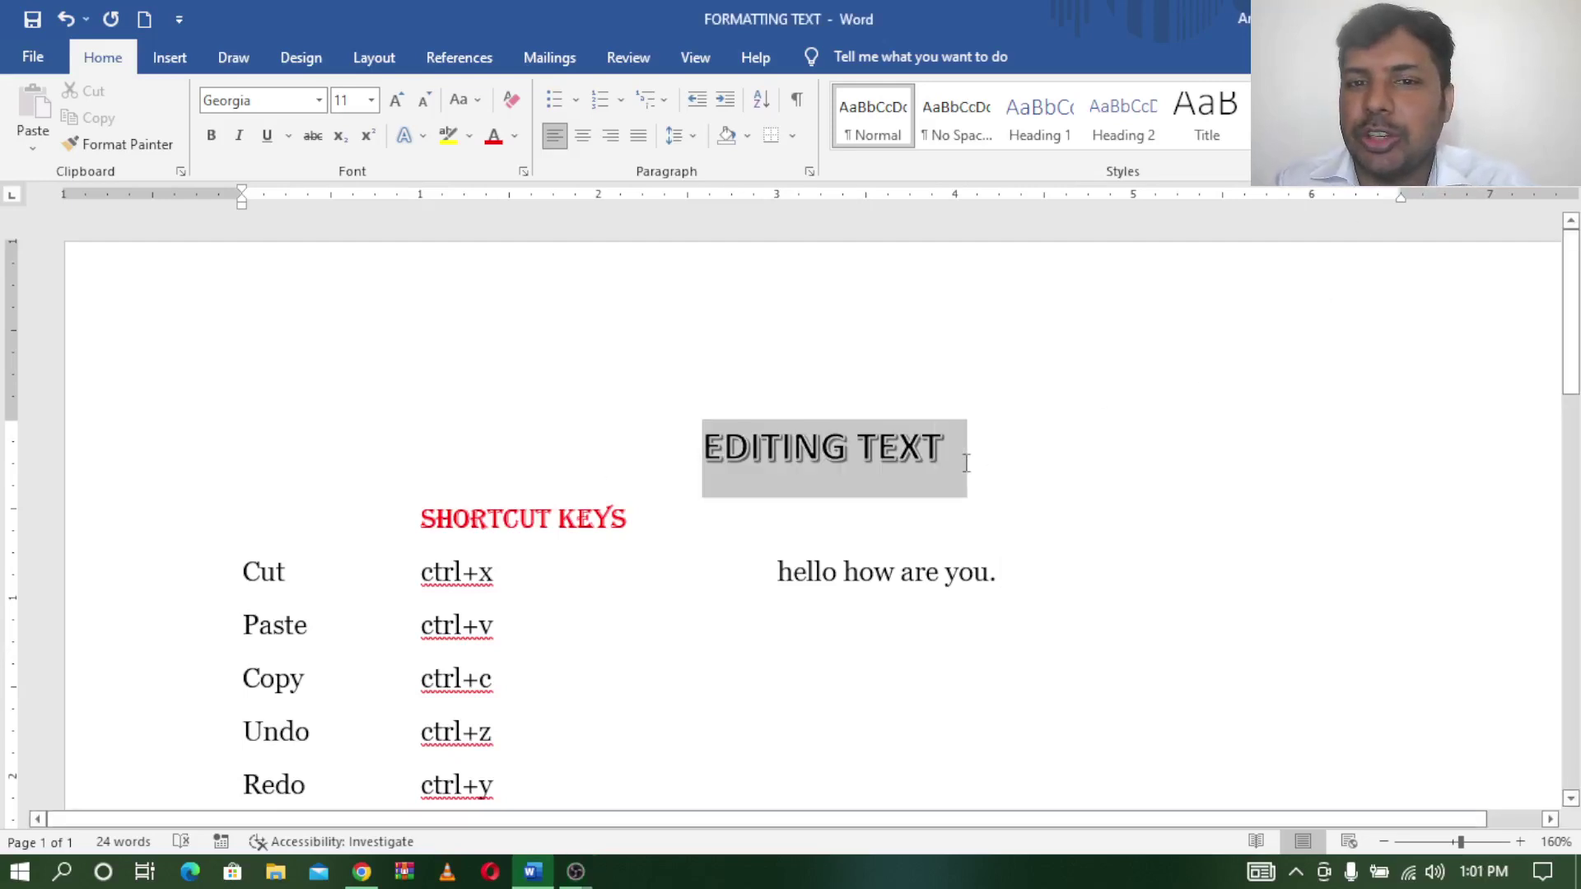
left_click(1322, 472)
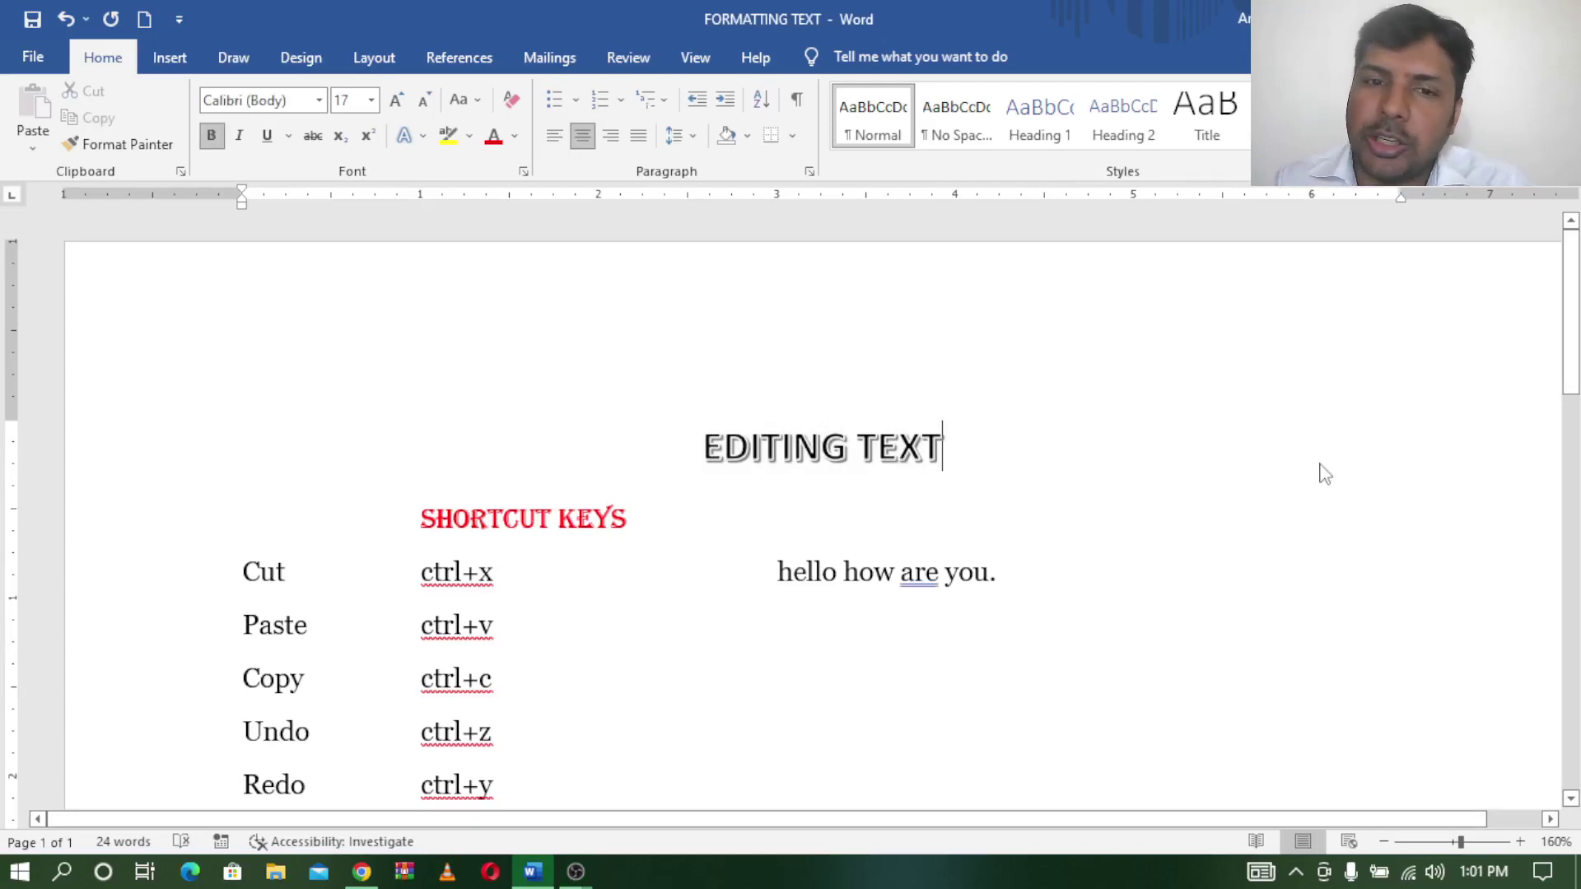
left_click(363, 872)
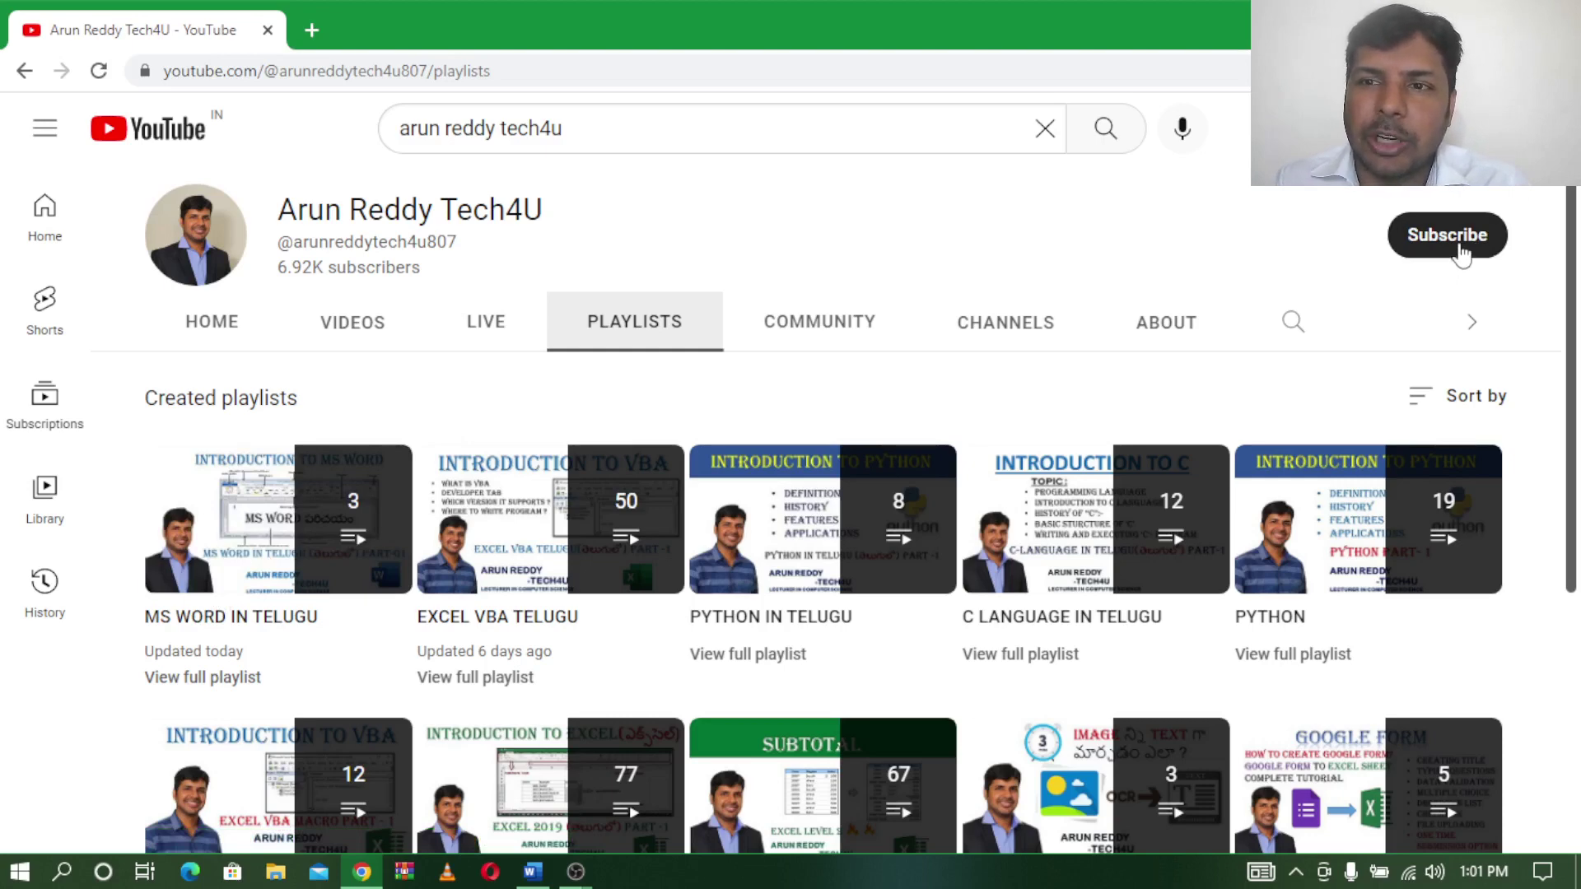
- Return from YouTube to the shortcut keys Word document with Alt+Tab
key("alt+Tab")
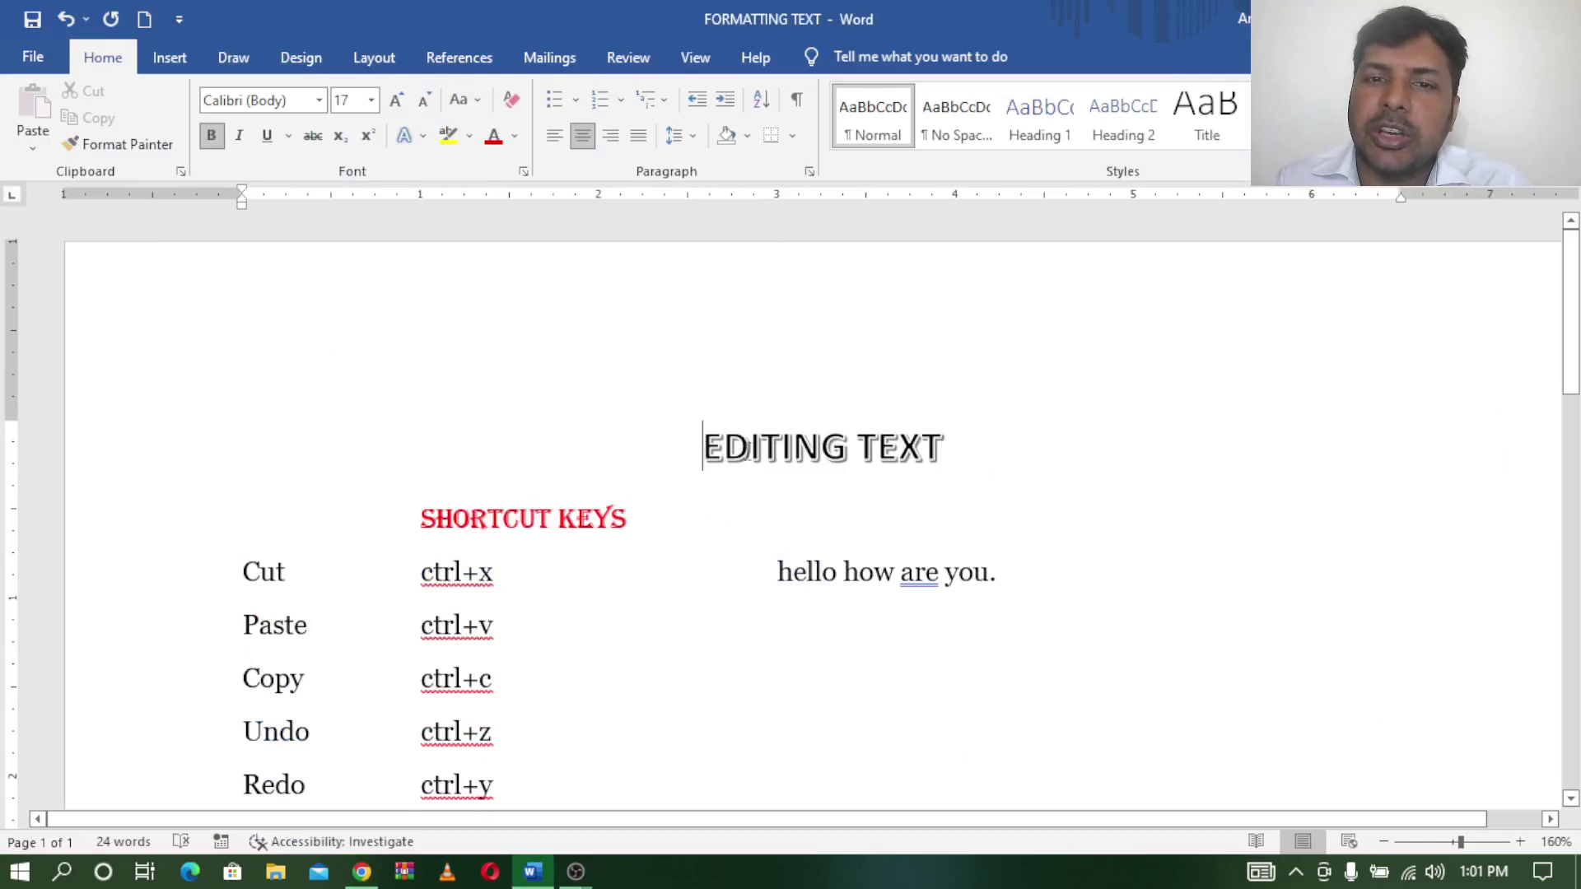
- After briefly selecting the heading and 'Cut', select 'hello' in 'hello how are you.'
left_click_drag(702, 449, 964, 478)
left_click(1099, 624)
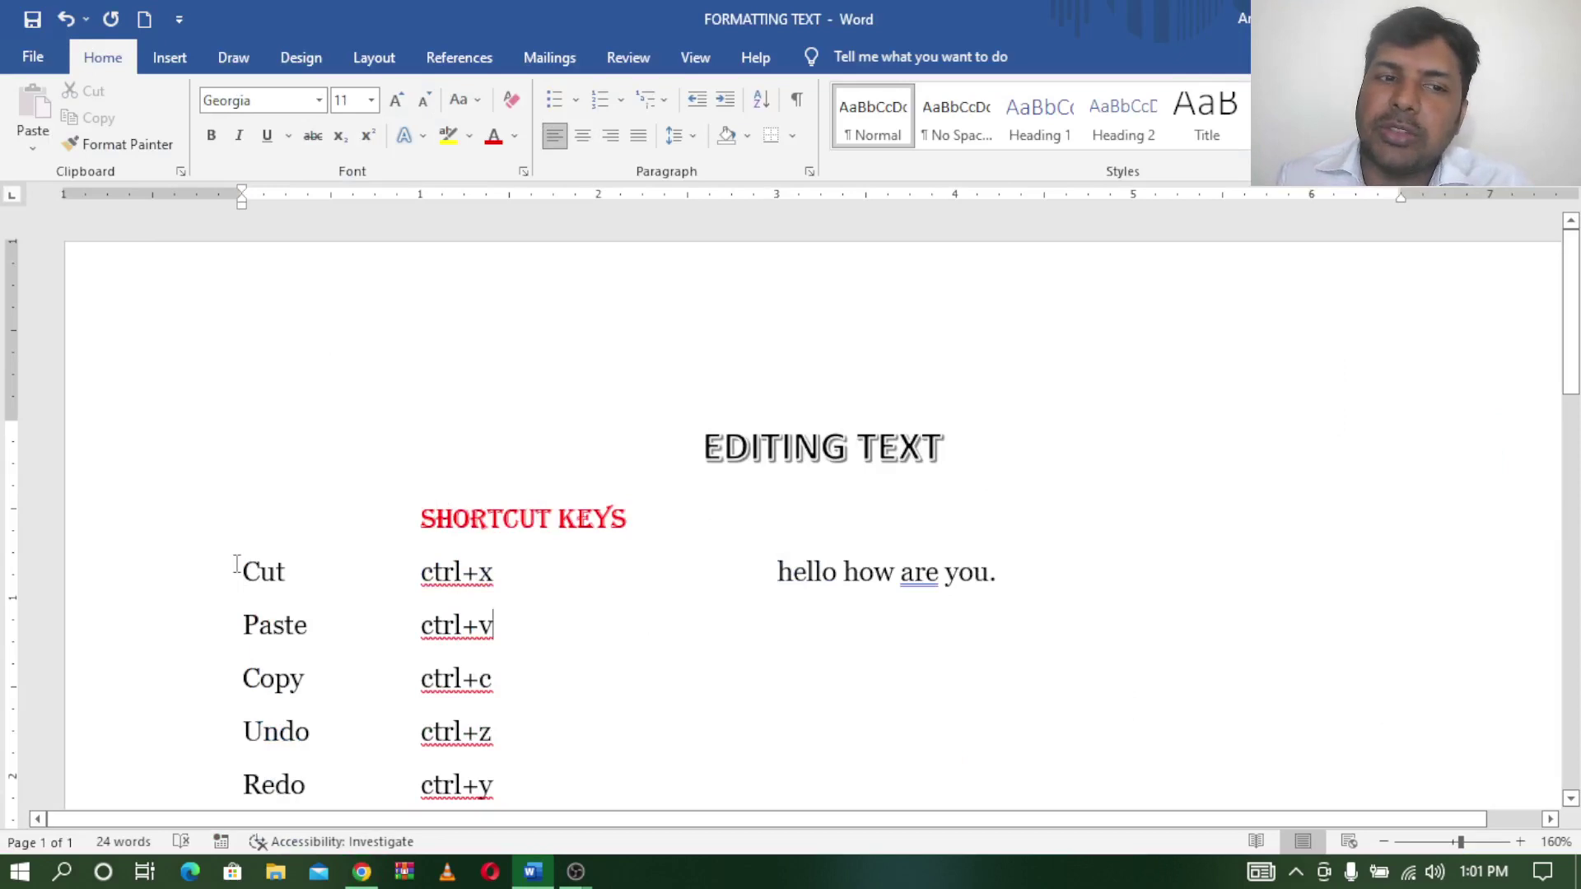
left_click_drag(242, 572, 297, 570)
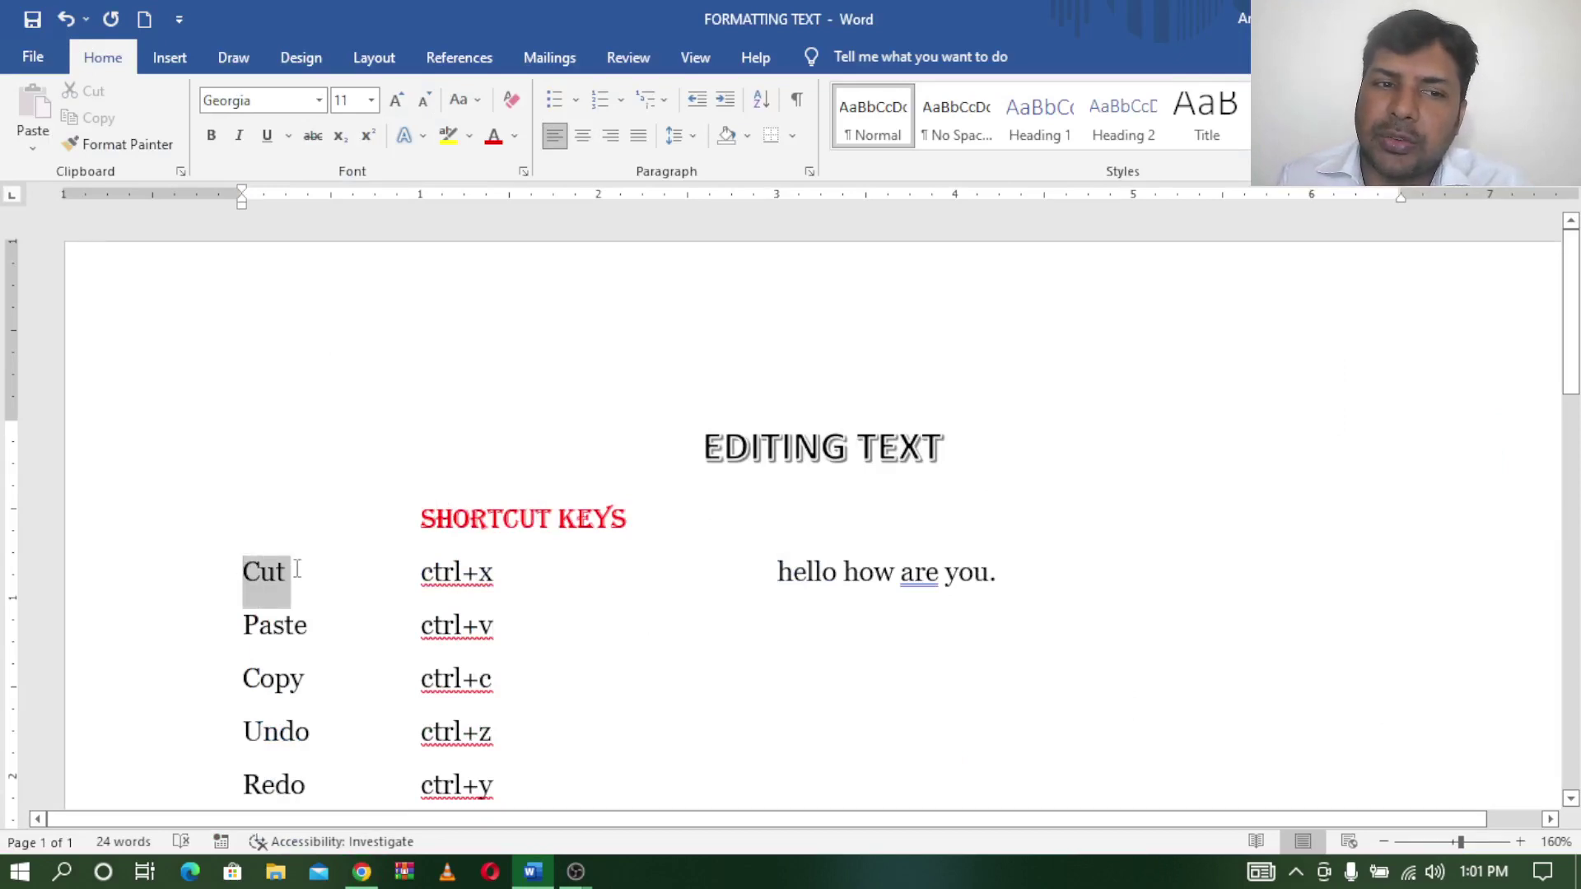
left_click(825, 704)
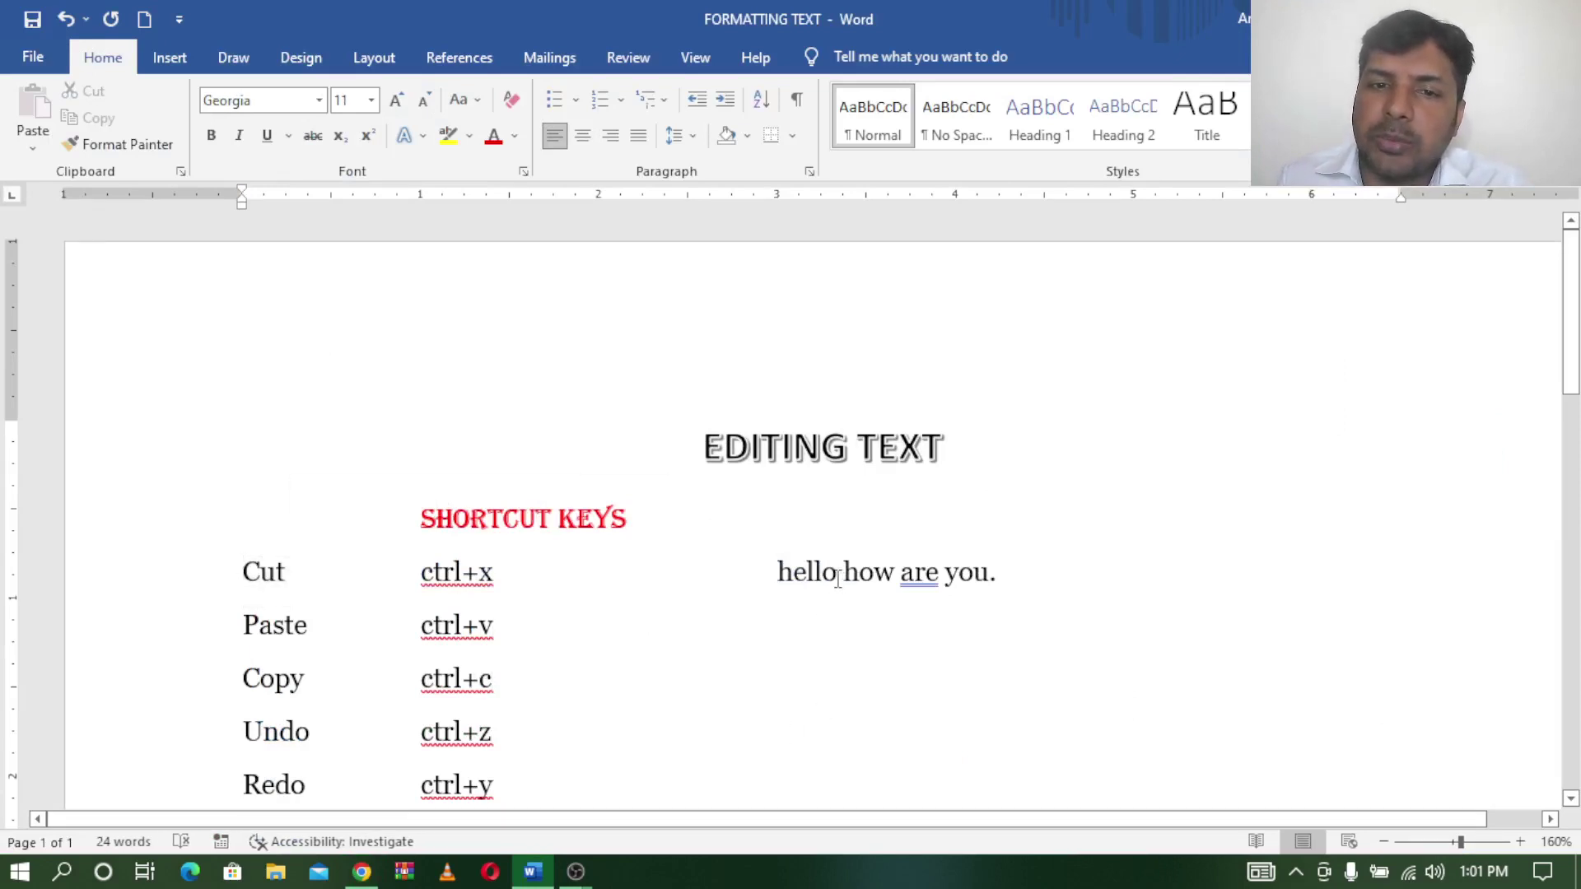
left_click_drag(838, 578, 756, 576)
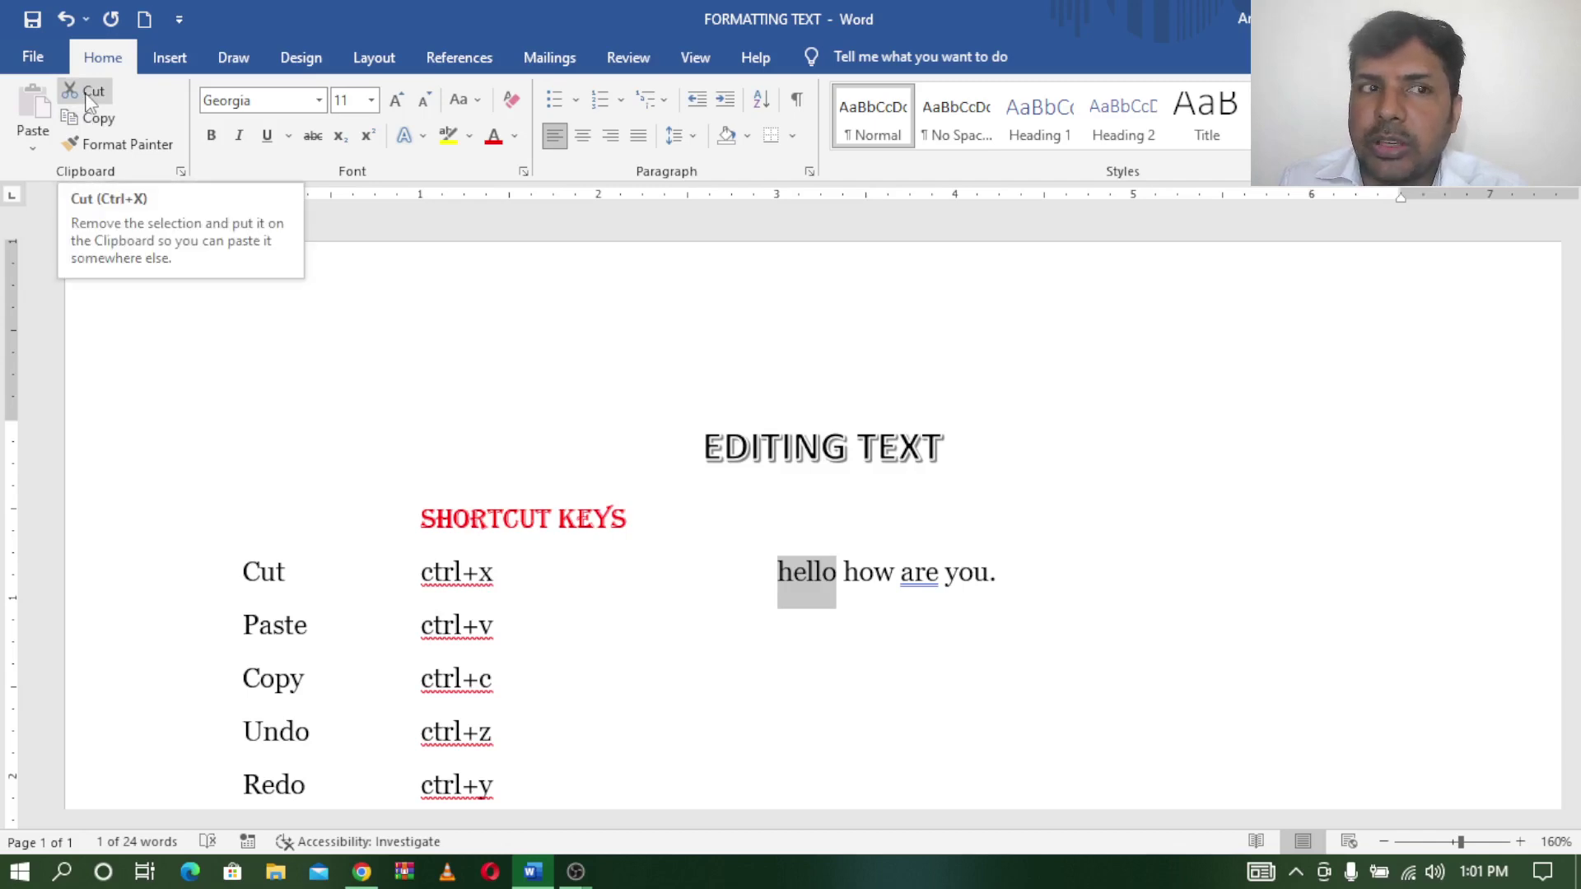
left_click(89, 99)
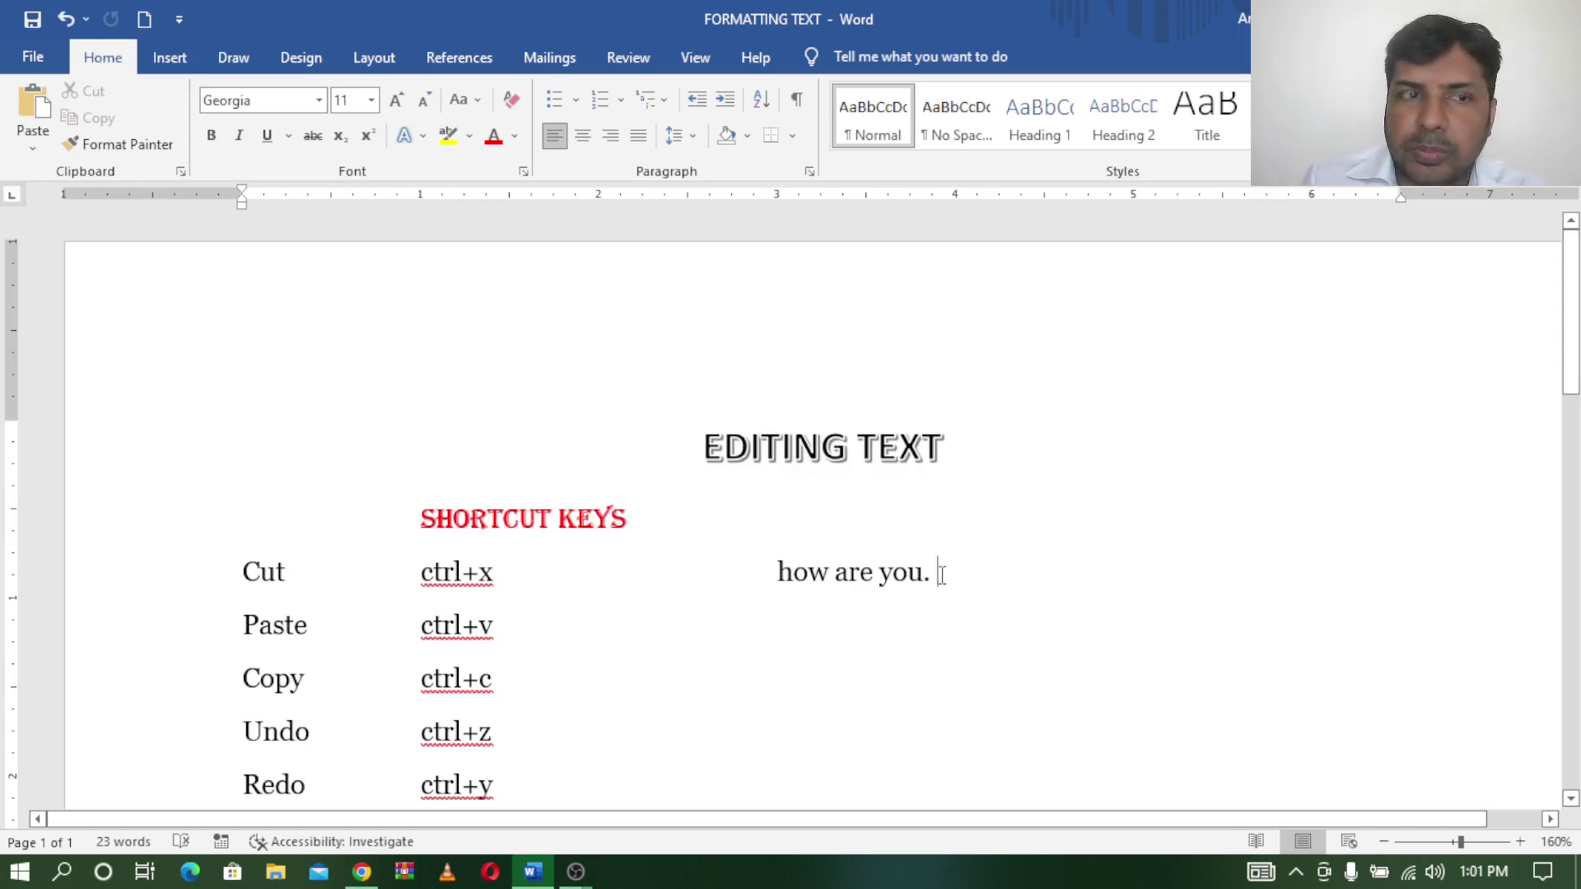
left_click(33, 142)
left_click(29, 212)
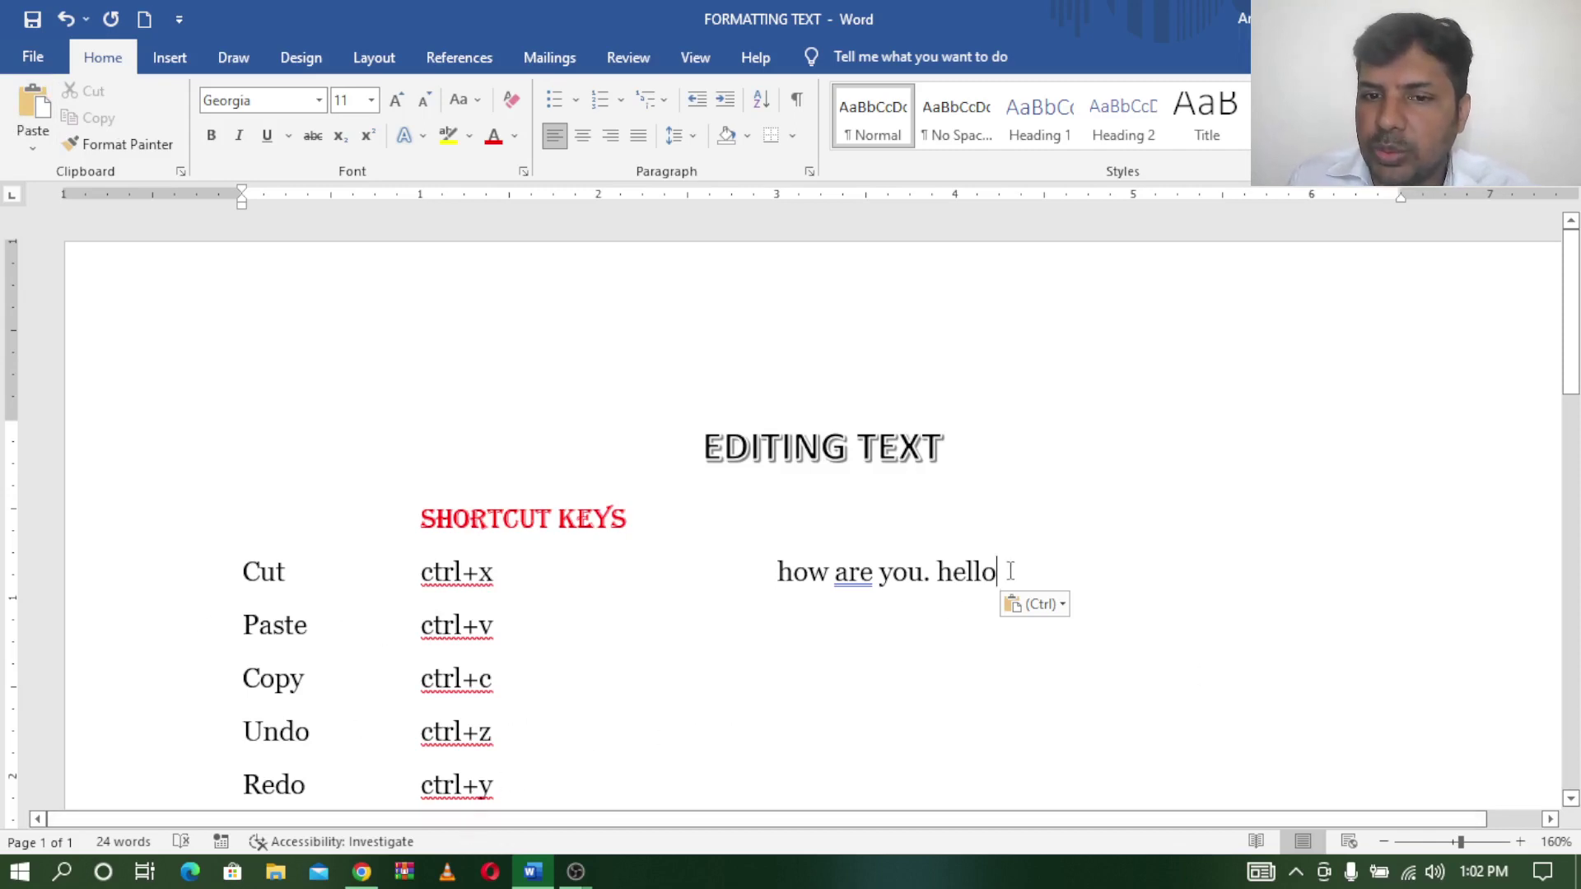
double_click(944, 570)
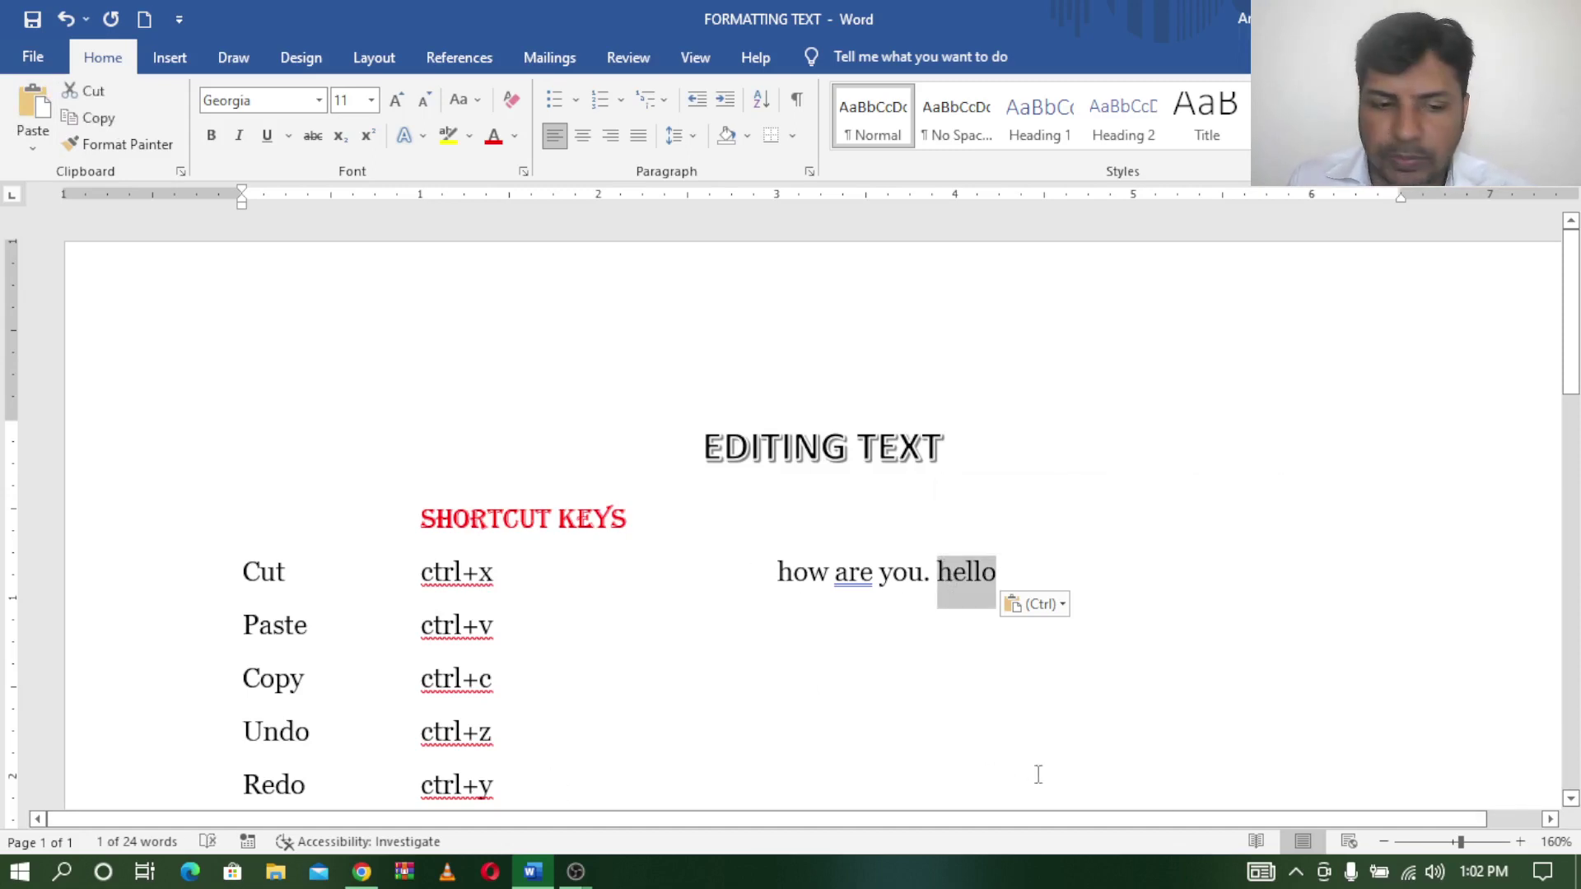
key("ctrl+x")
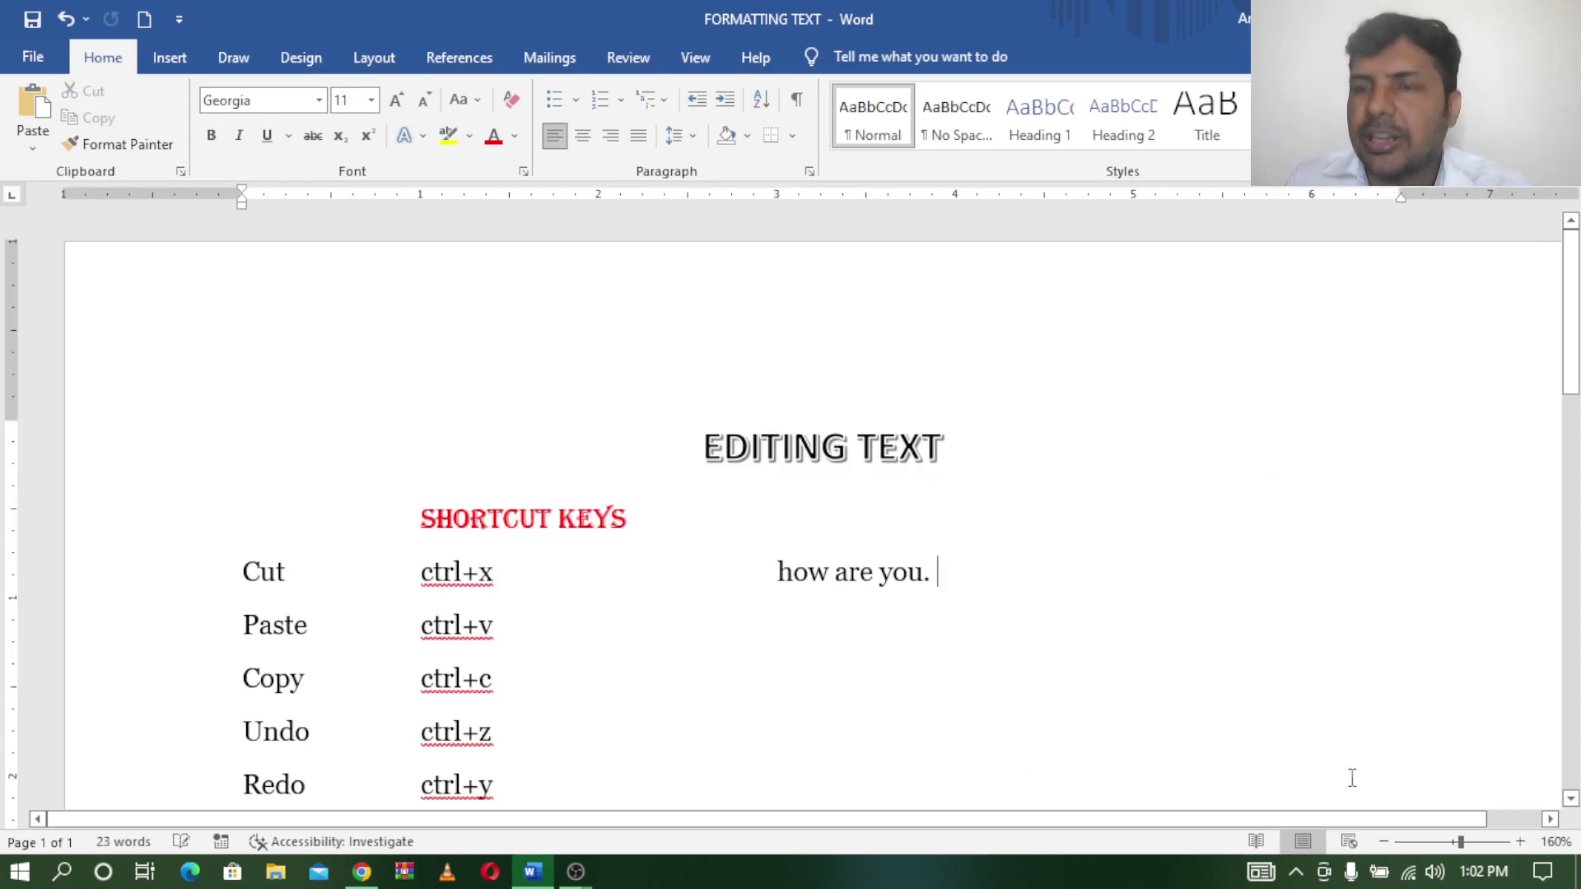
left_click(777, 572)
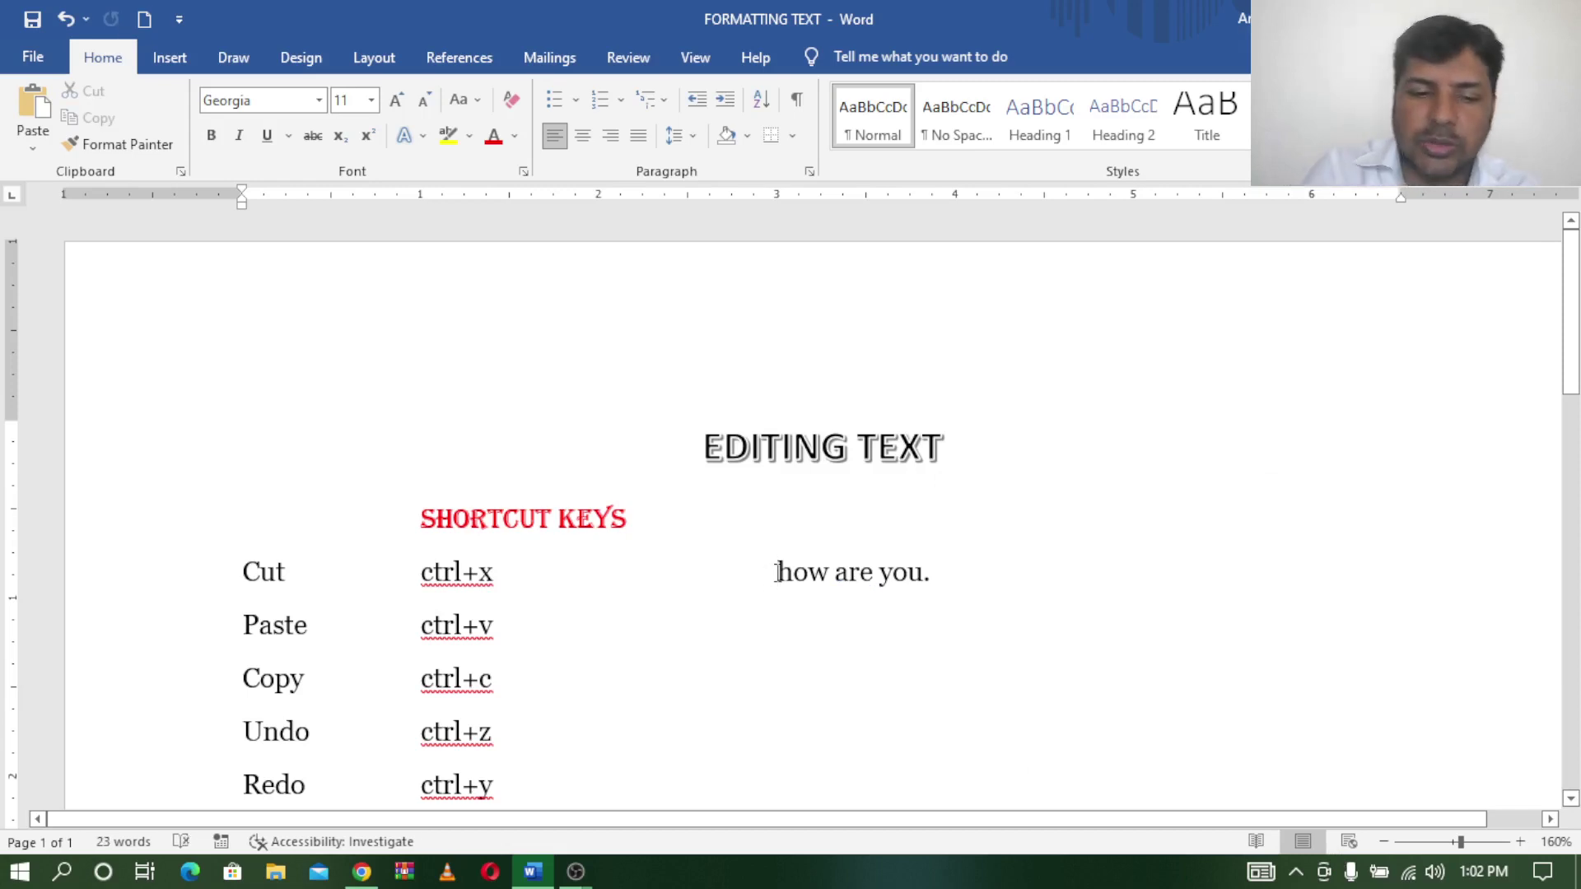
key("ctrl+v")
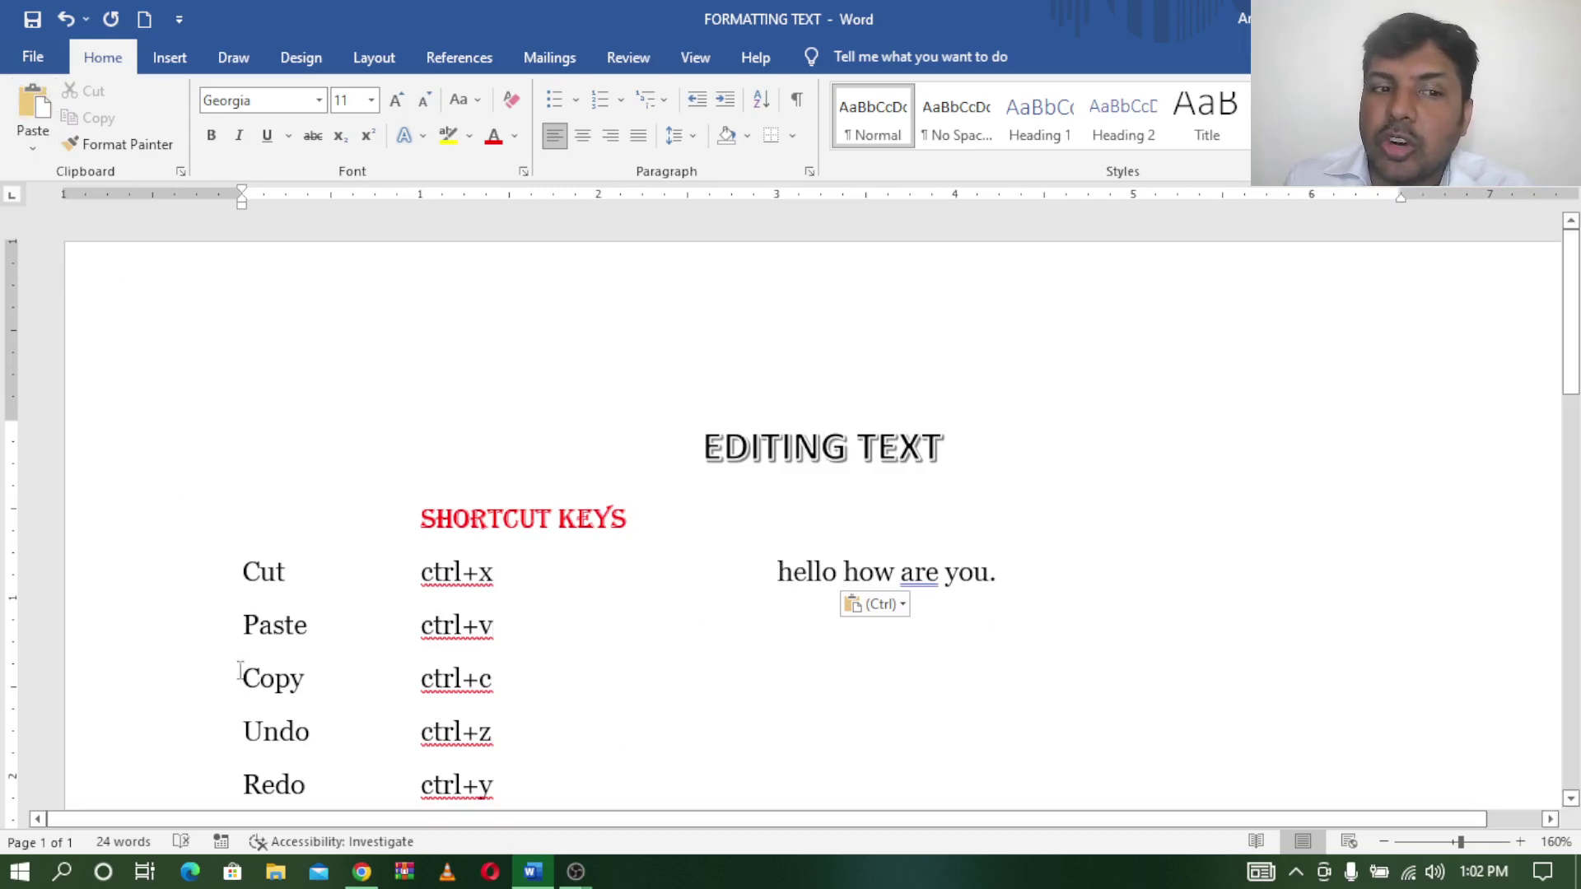
- Select the word 'hello' in the sample sentence for copying
left_click_drag(314, 679, 240, 680)
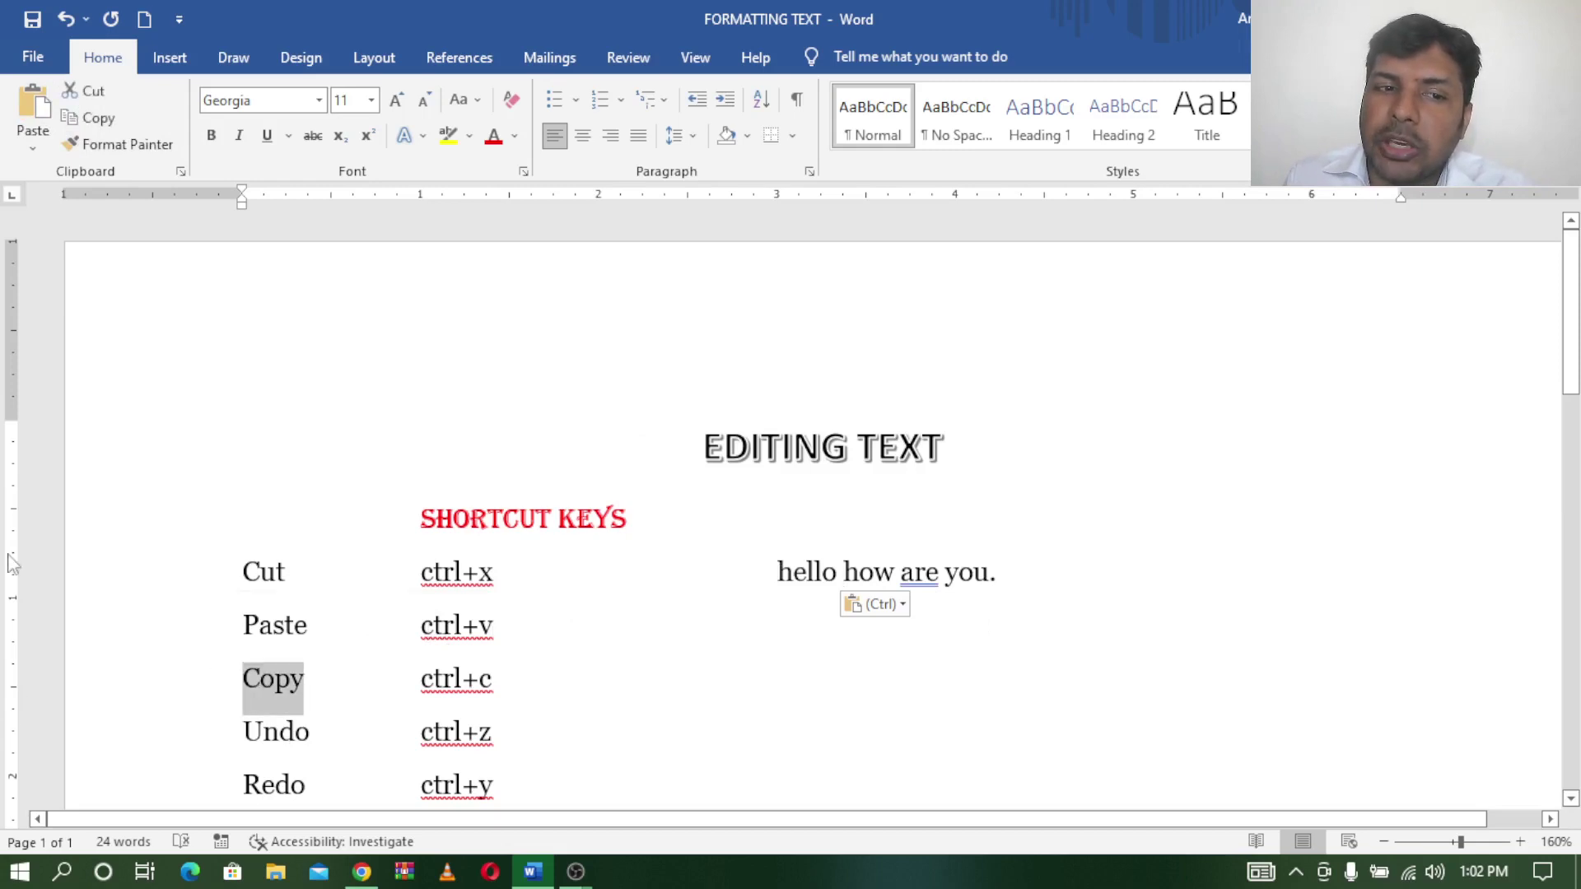
left_click(306, 576)
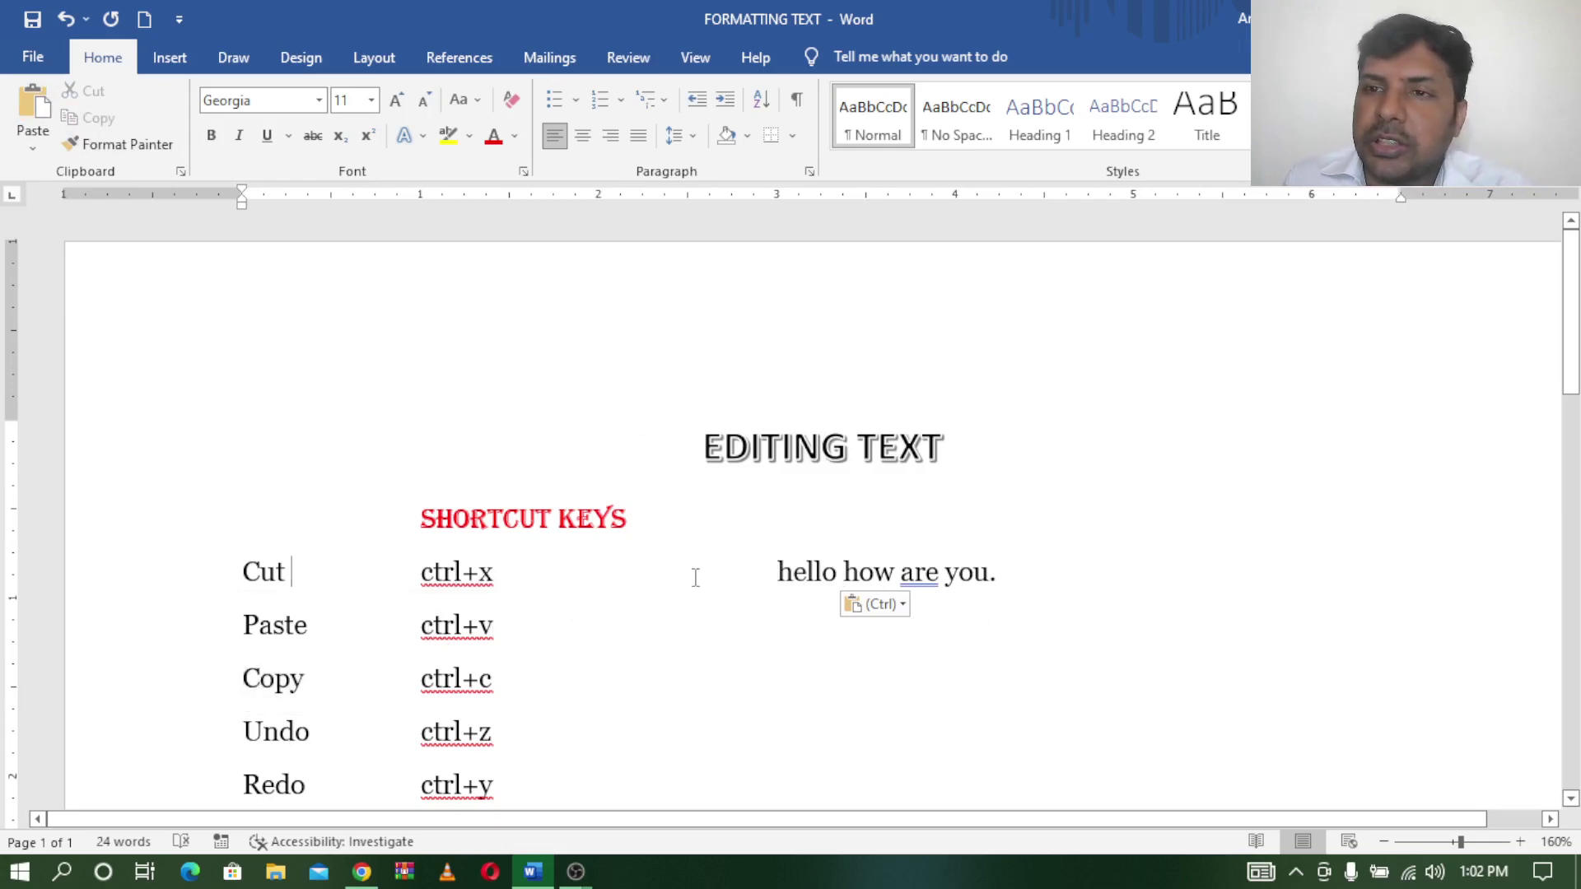
left_click_drag(838, 577, 774, 577)
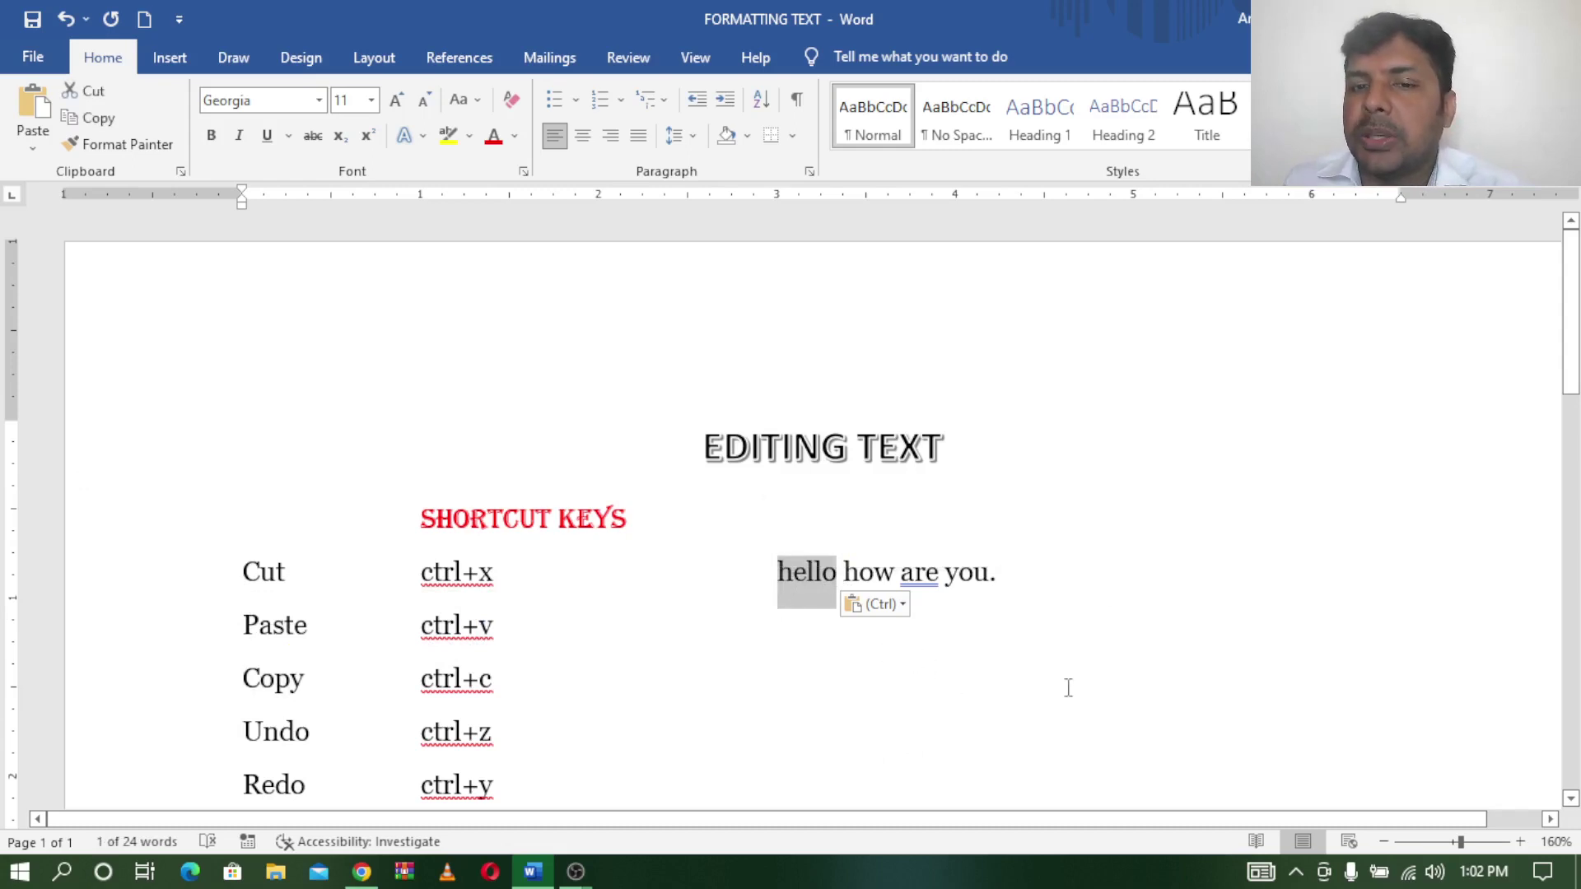
left_click(1048, 576)
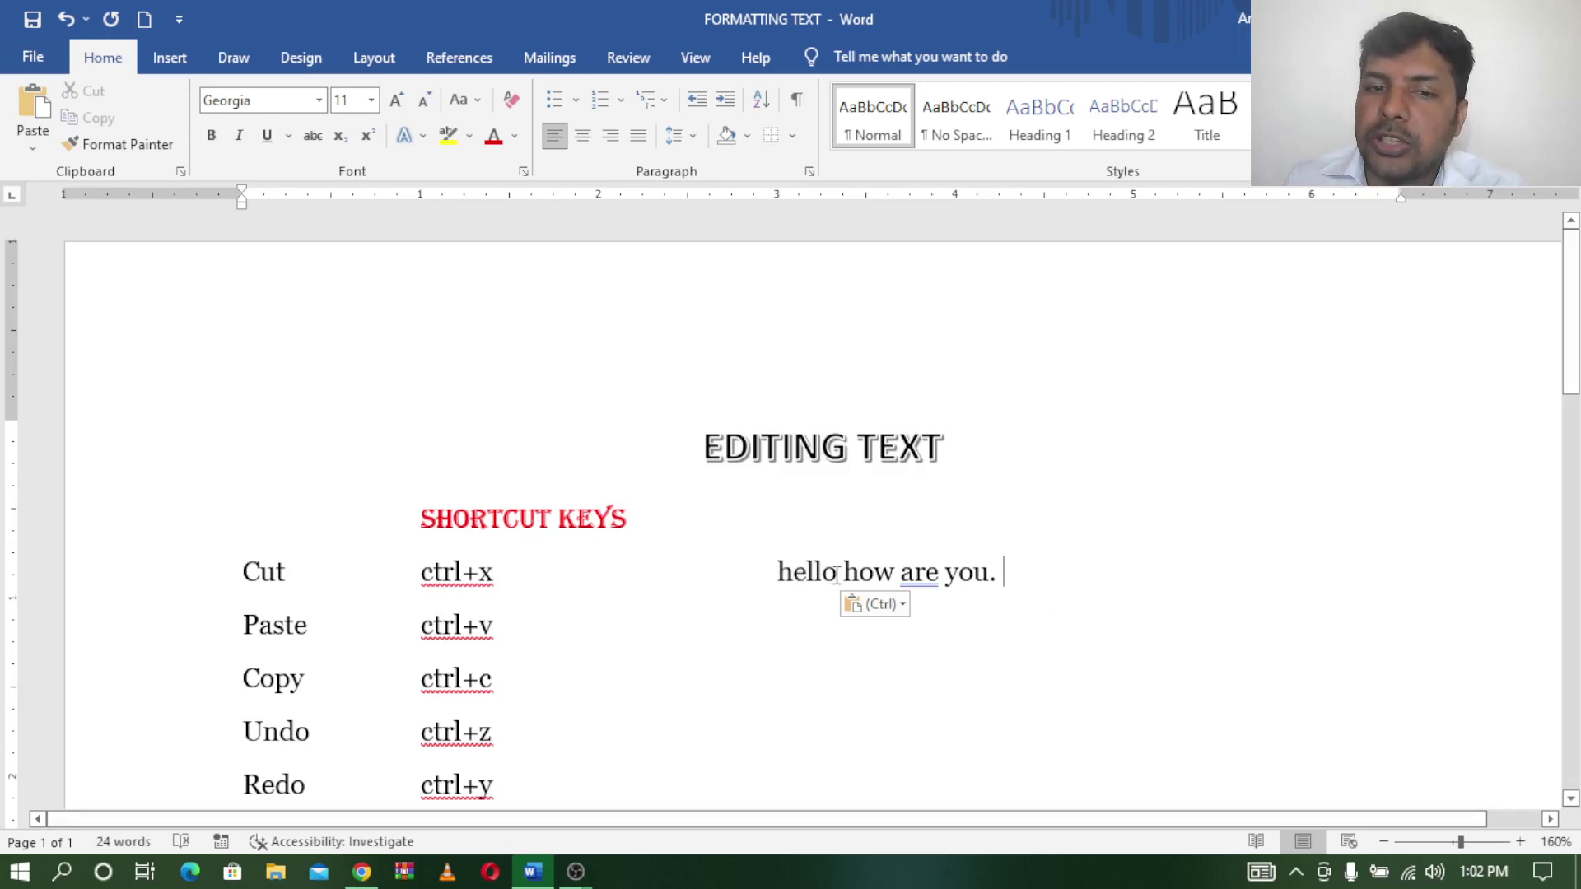
left_click_drag(833, 576, 782, 578)
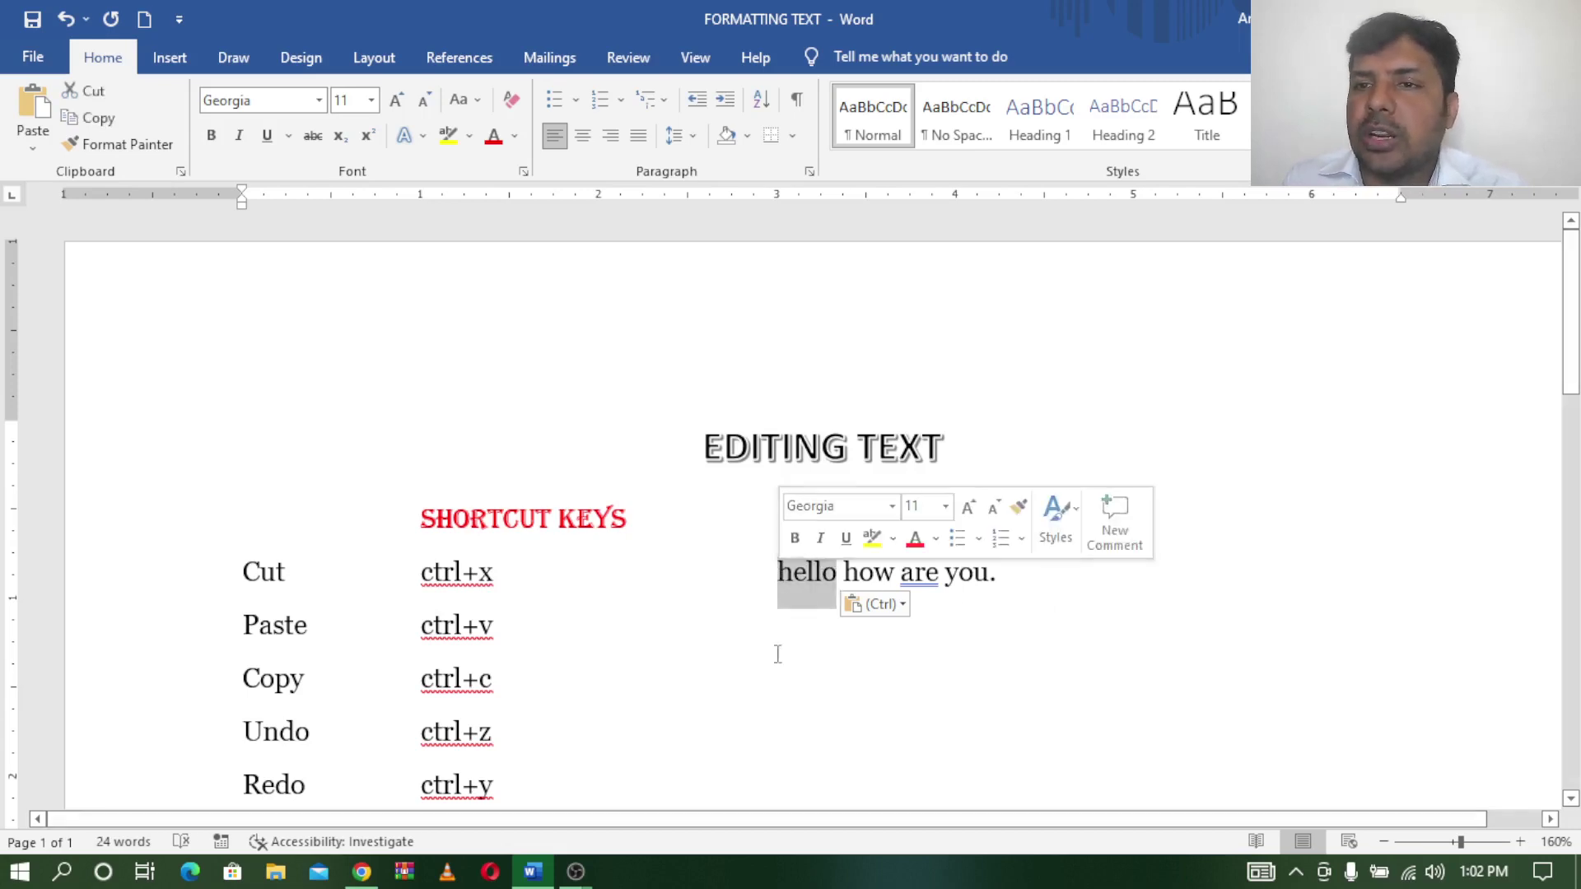
left_click(816, 600)
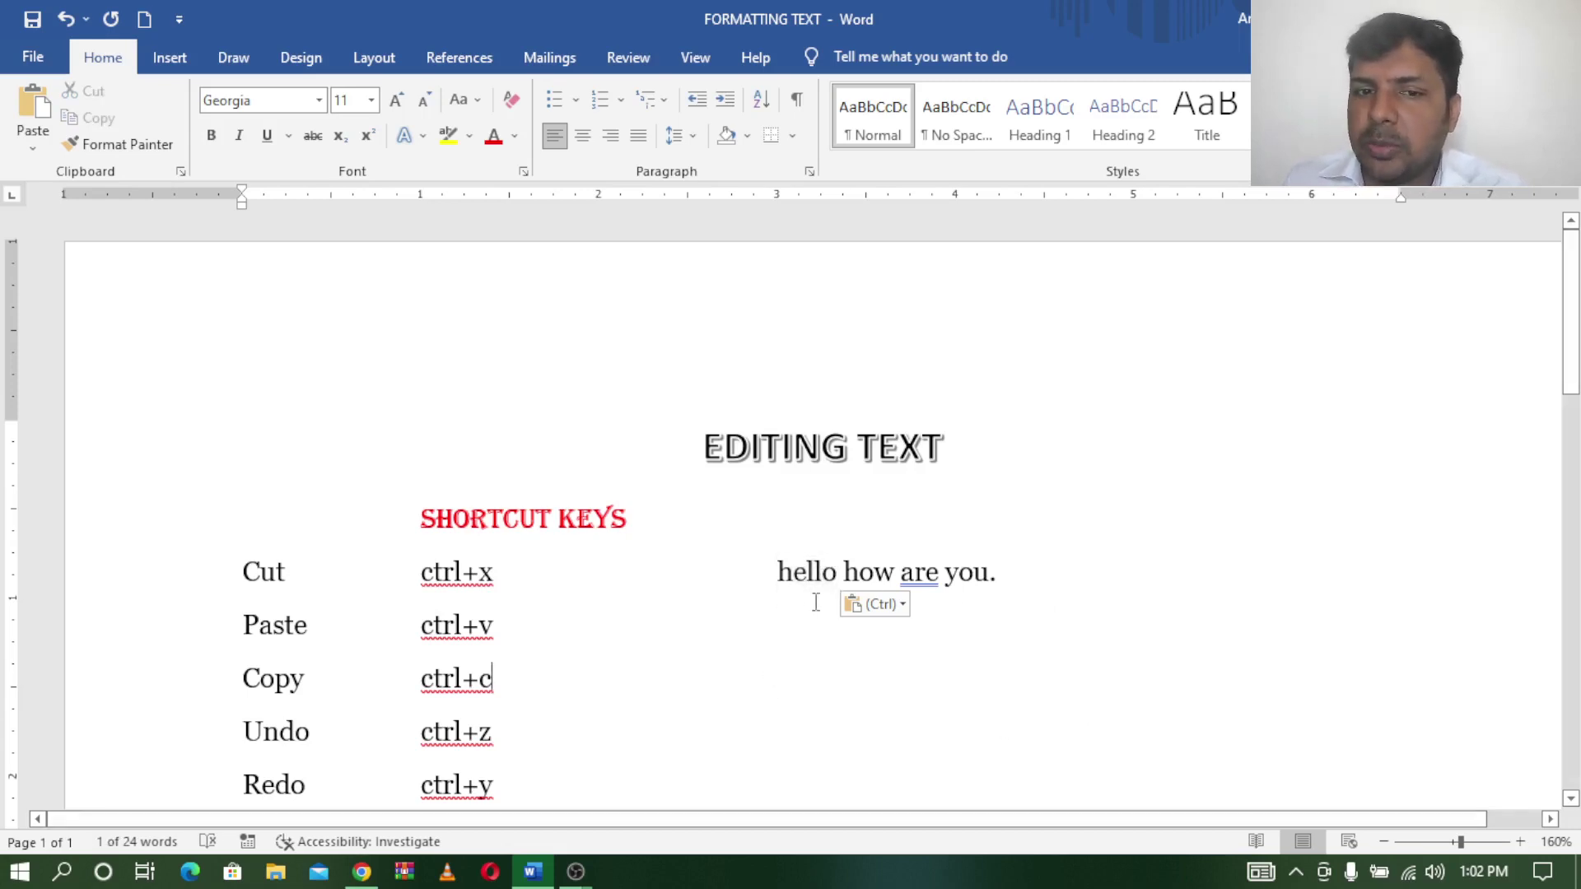
left_click_drag(834, 574, 773, 576)
key("ctrl+c")
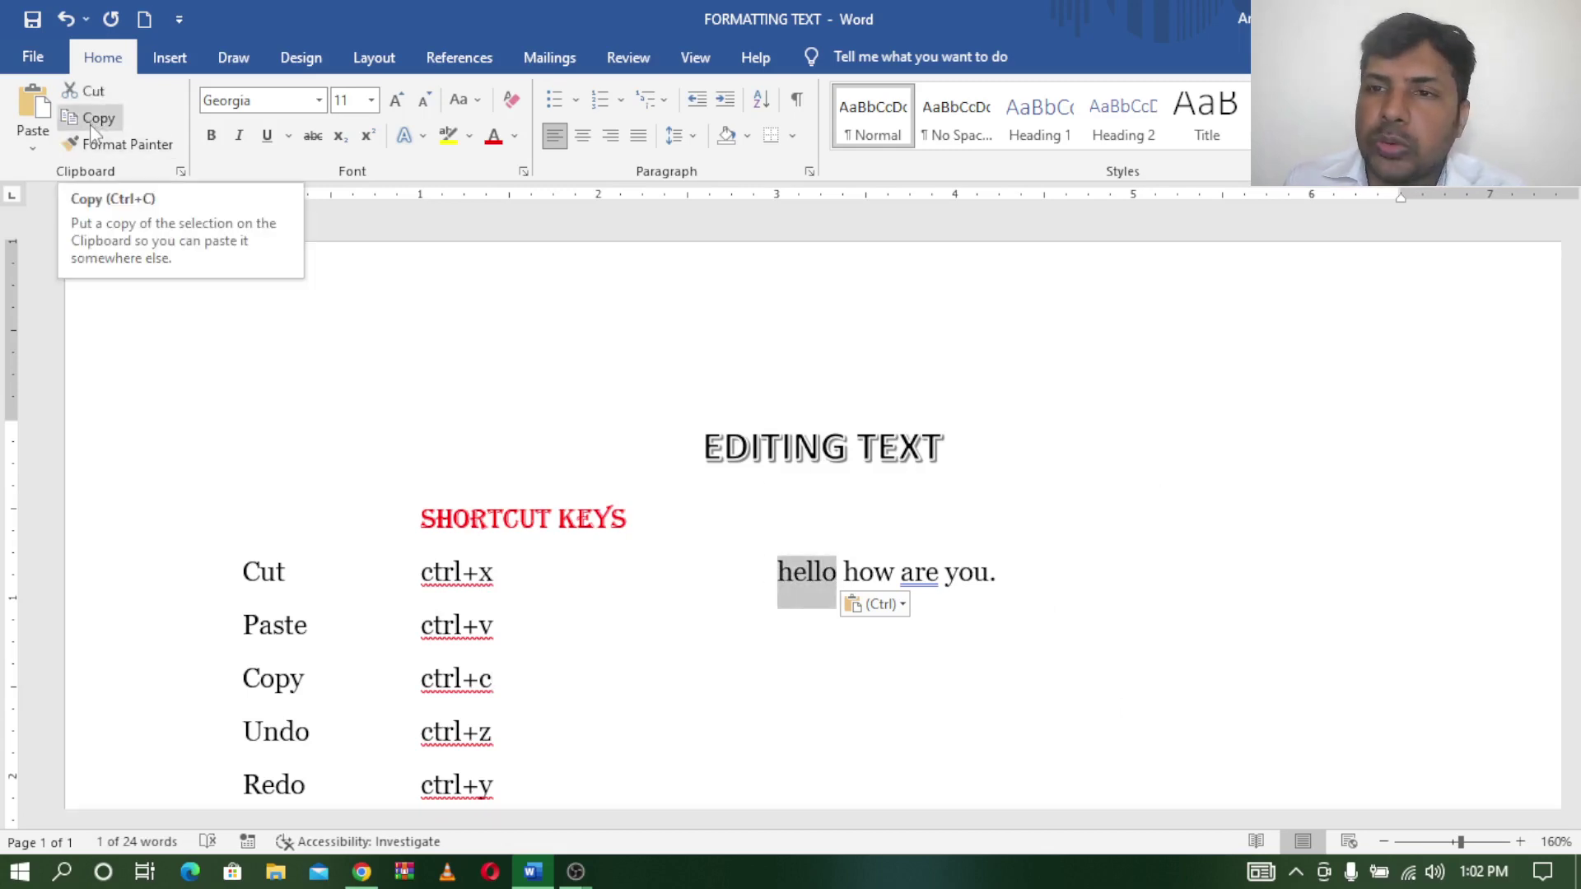
- Paste 'hello' after 'you.' so the sentence reads 'hello how are you. hello'
left_click(1039, 583)
key("ctrl+v")
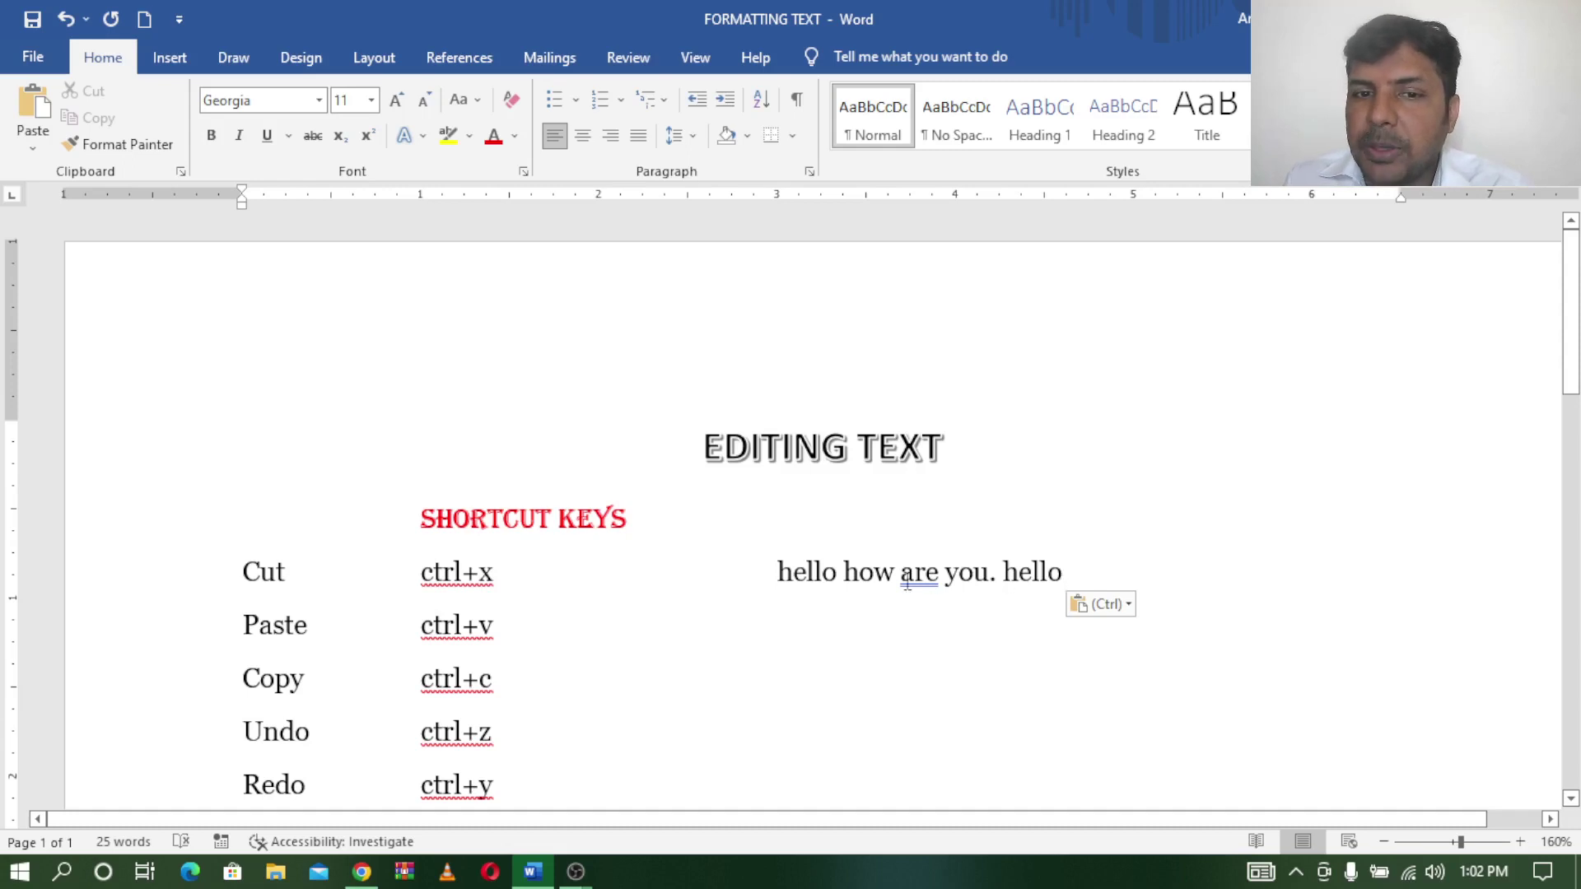
left_click_drag(843, 576, 777, 576)
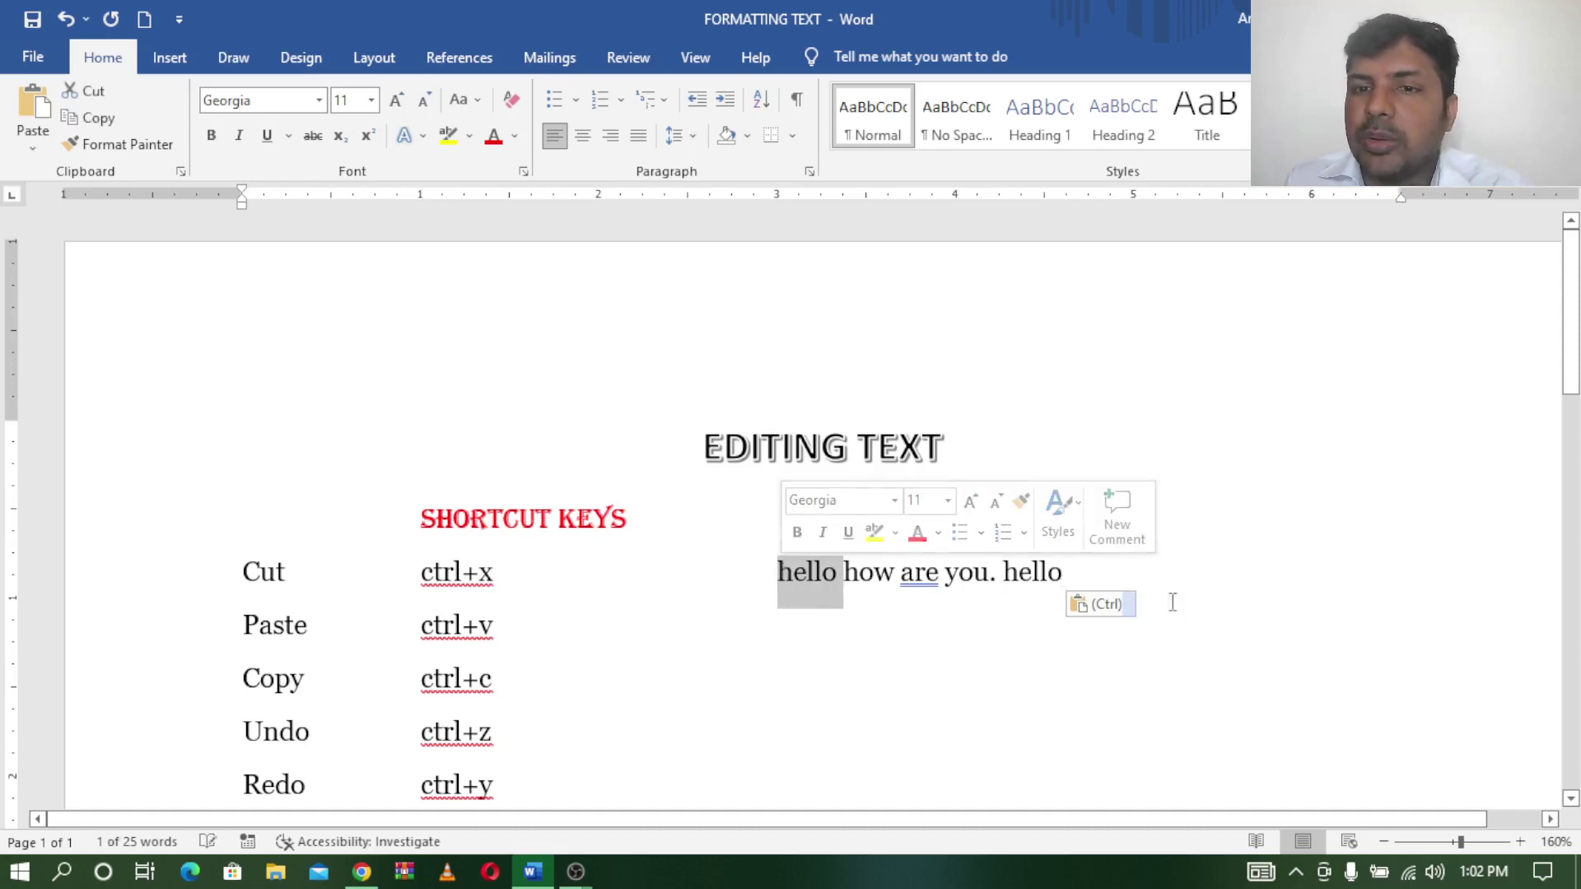
left_click_drag(1063, 572, 1002, 574)
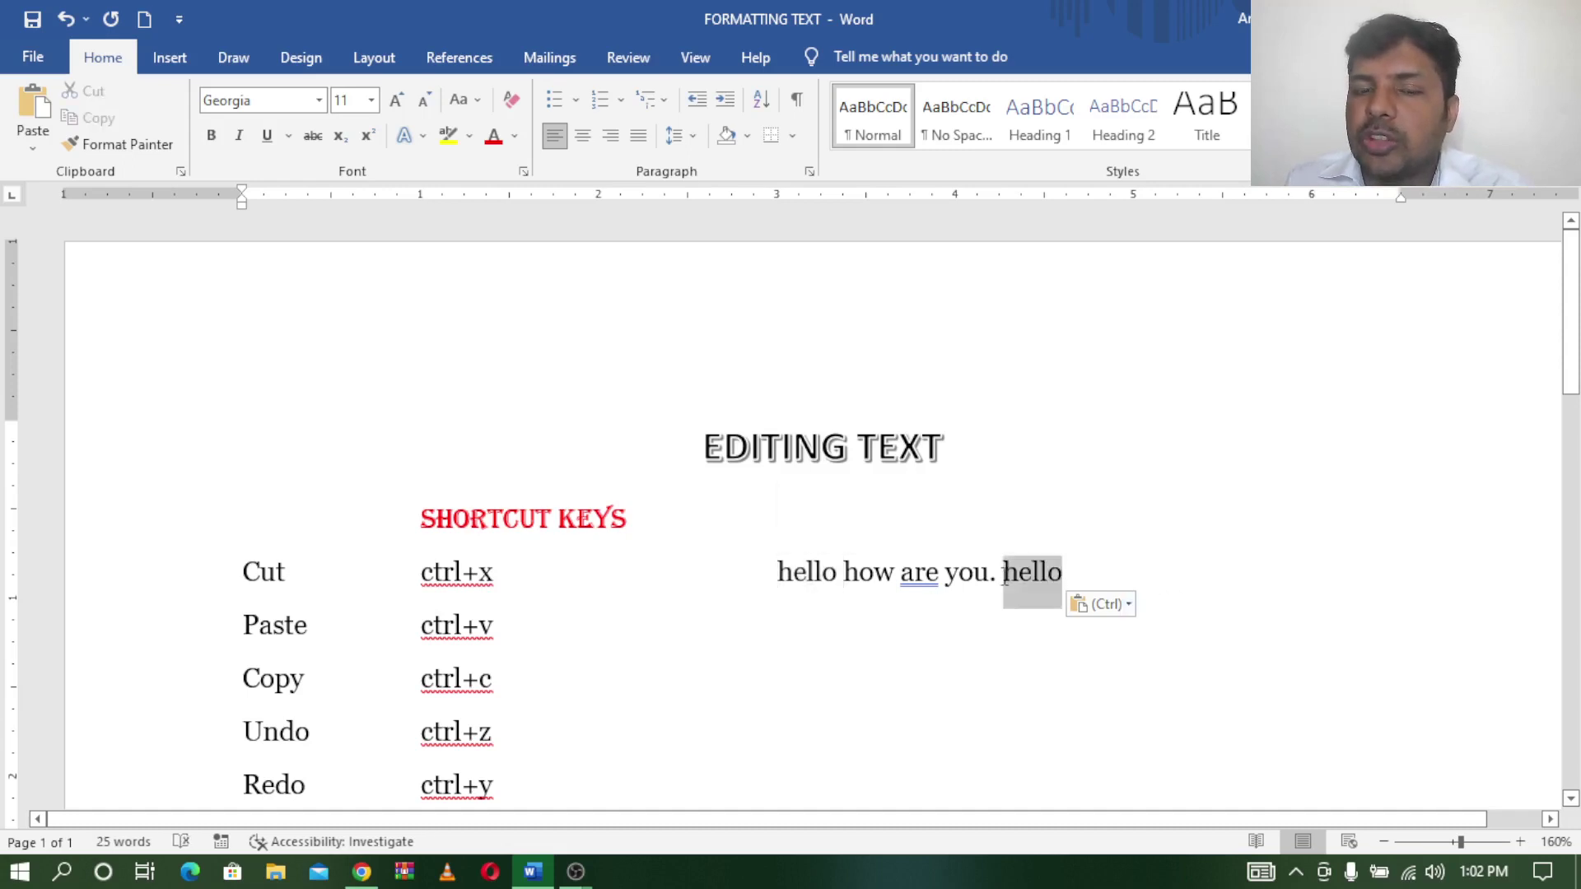
left_click(960, 699)
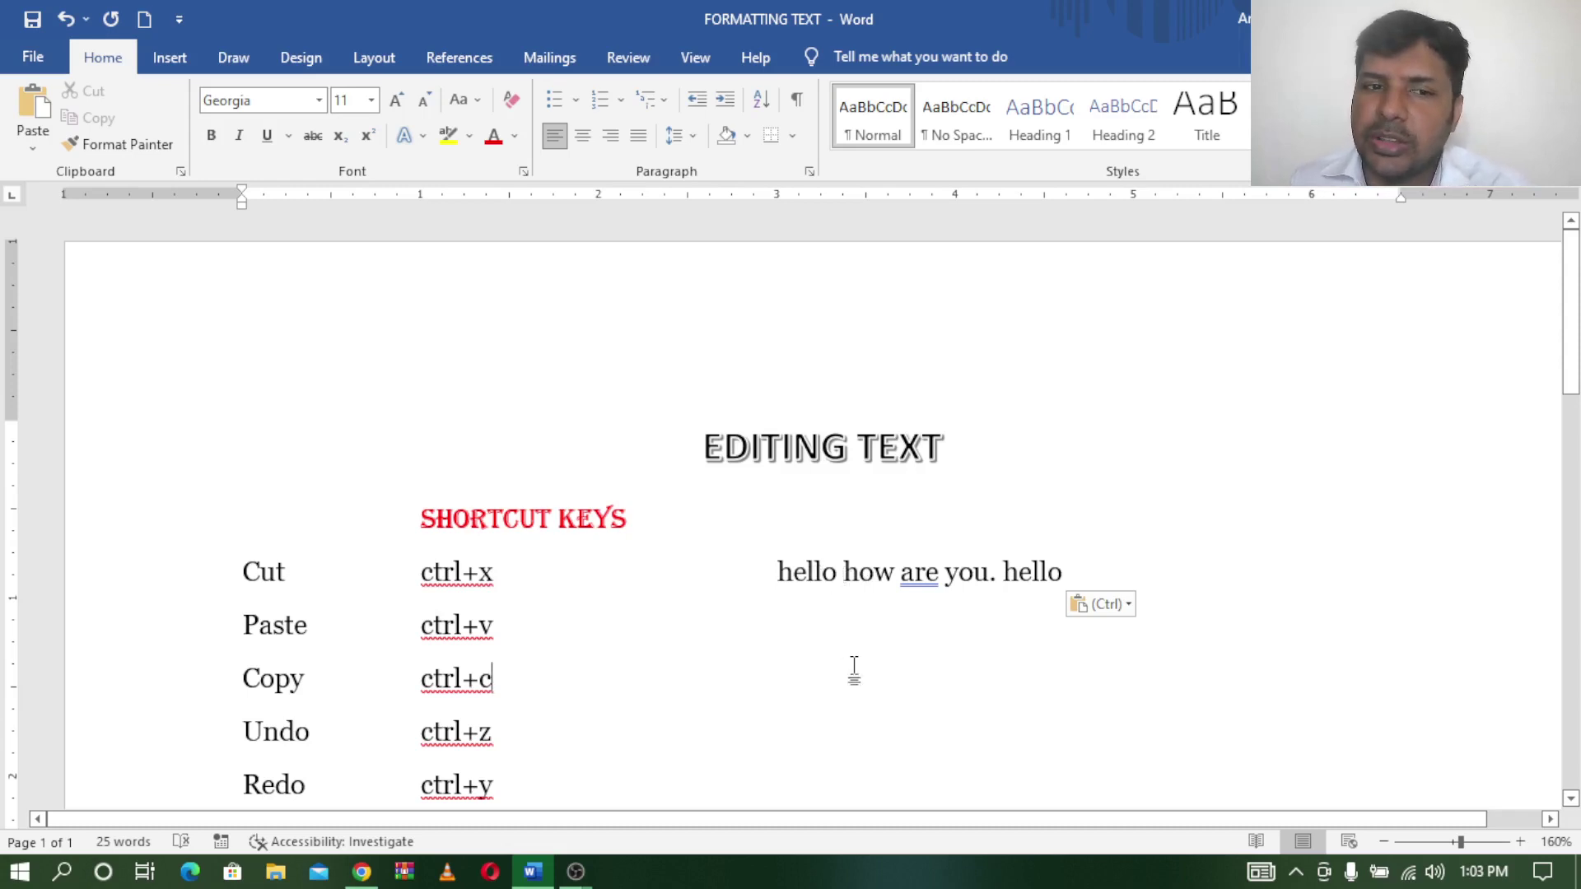
- Cut the trailing 'hello' so the sentence reads 'hello how are you.' again
left_click(881, 727)
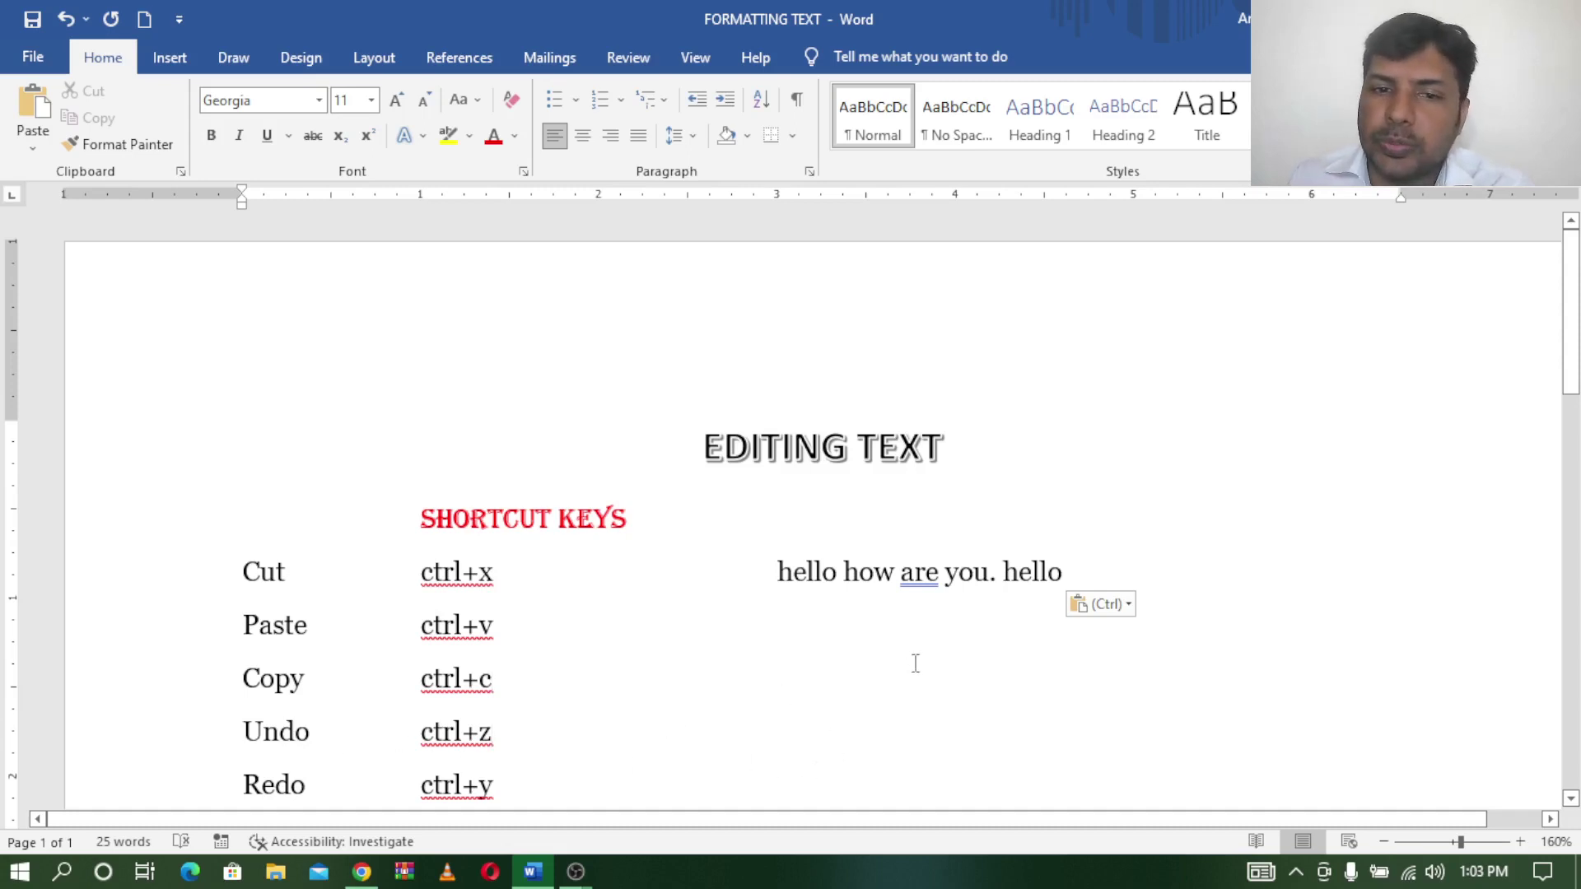
left_click_drag(1003, 574, 1064, 581)
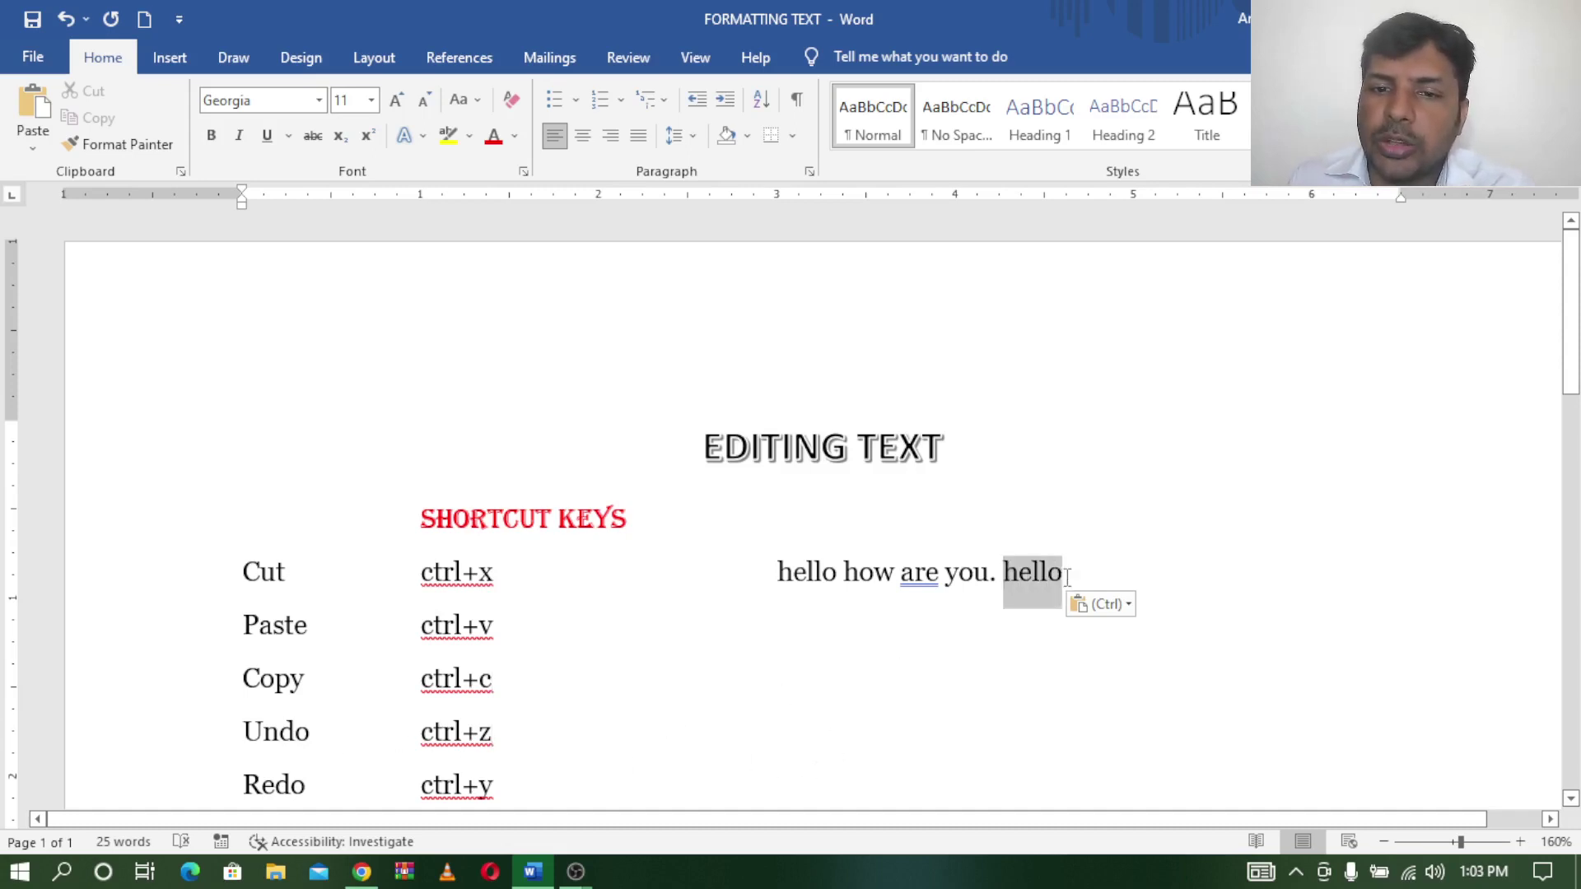
key("ctrl+x")
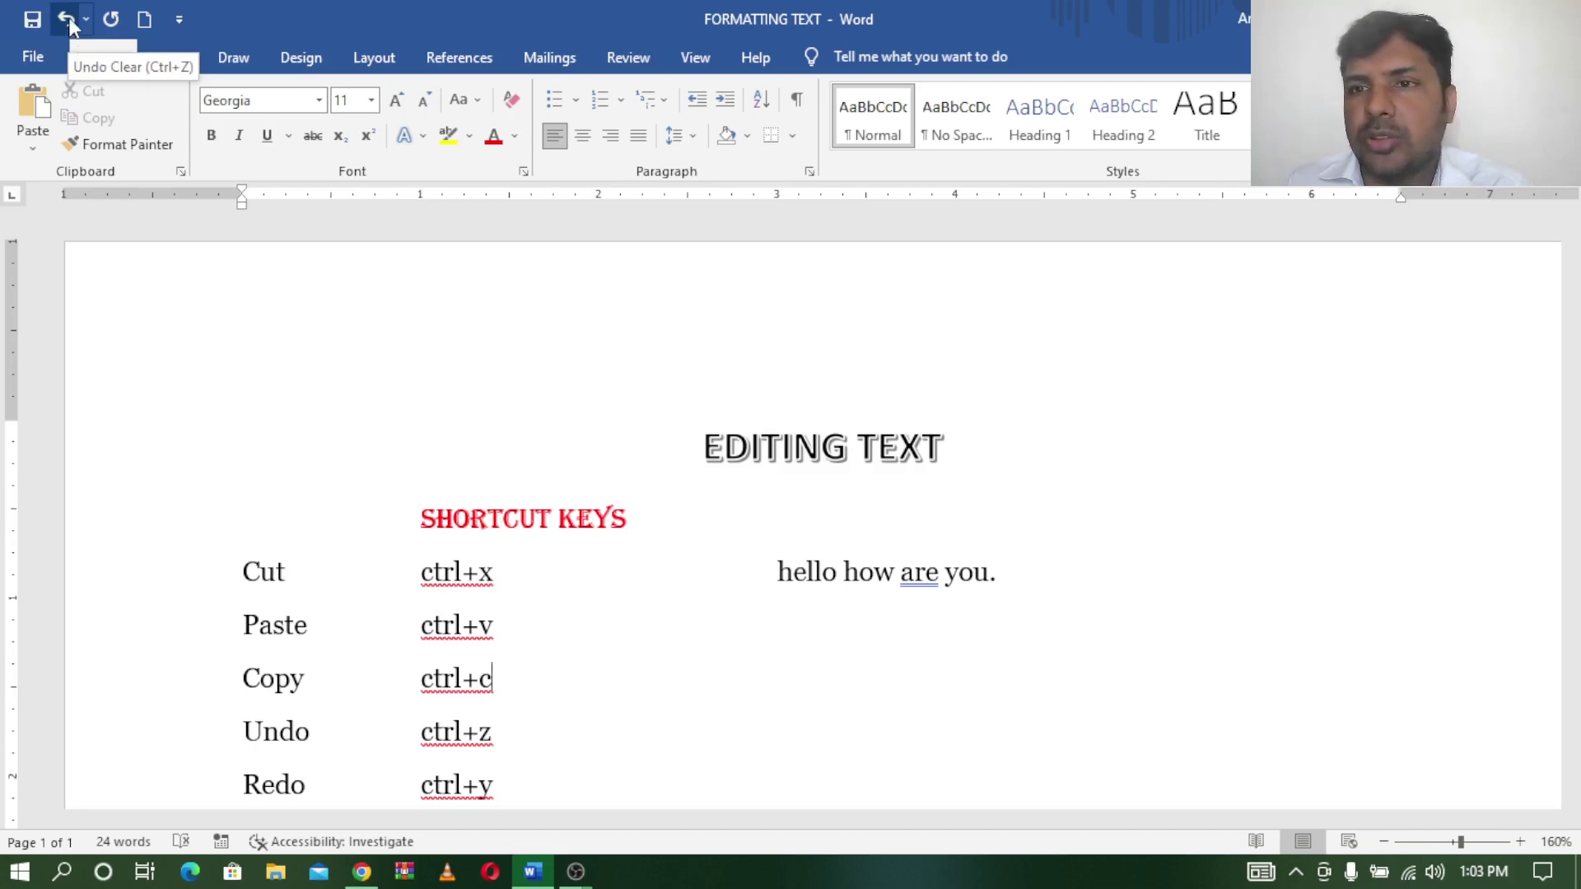
left_click(70, 26)
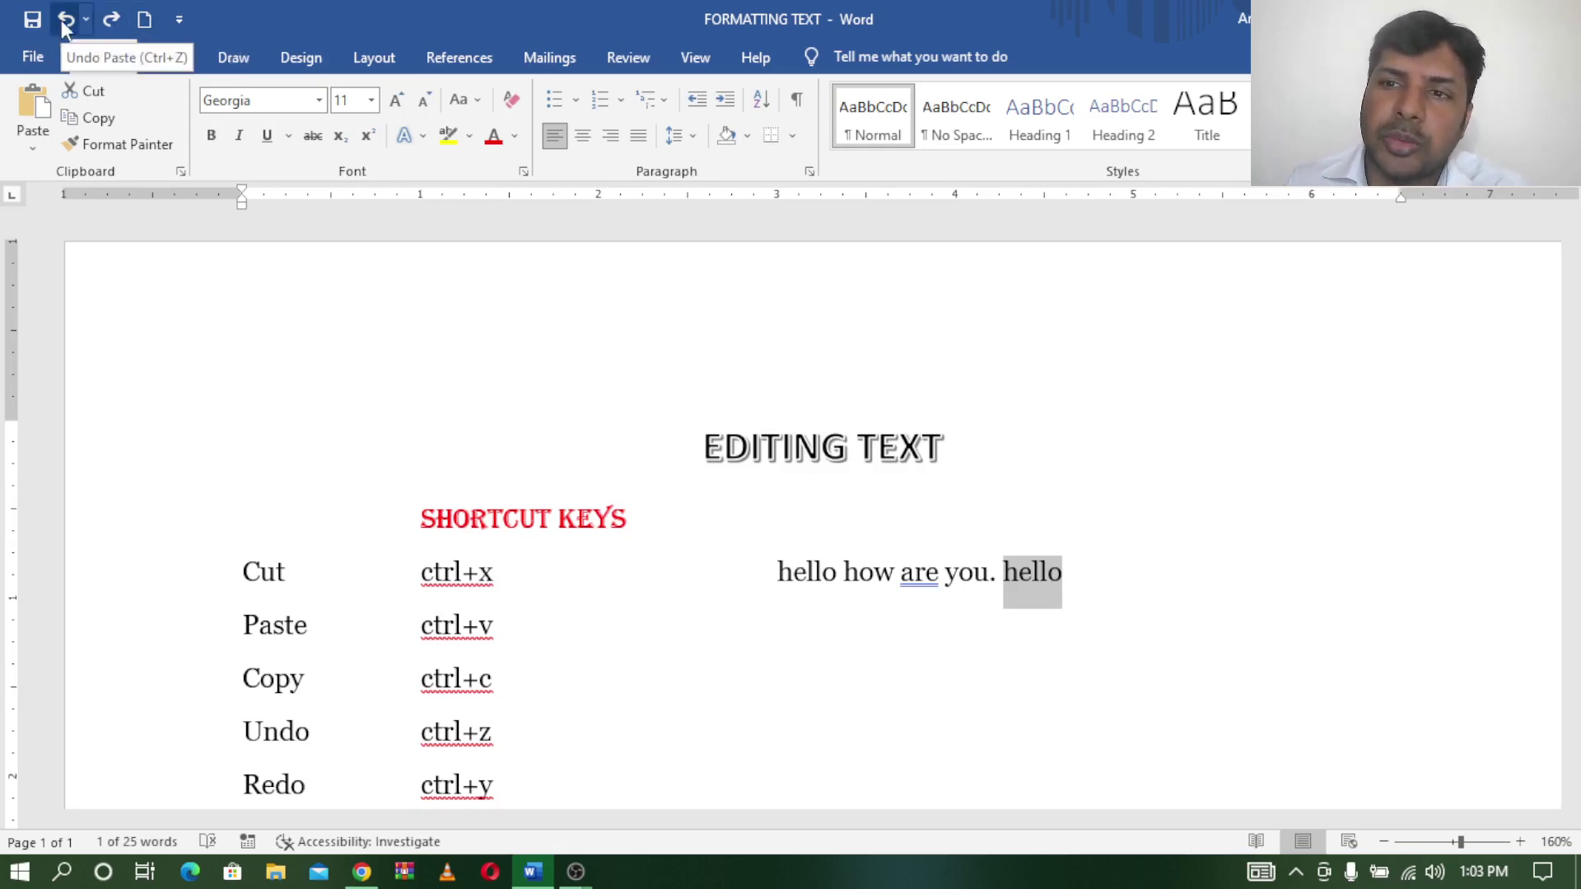
left_click(112, 19)
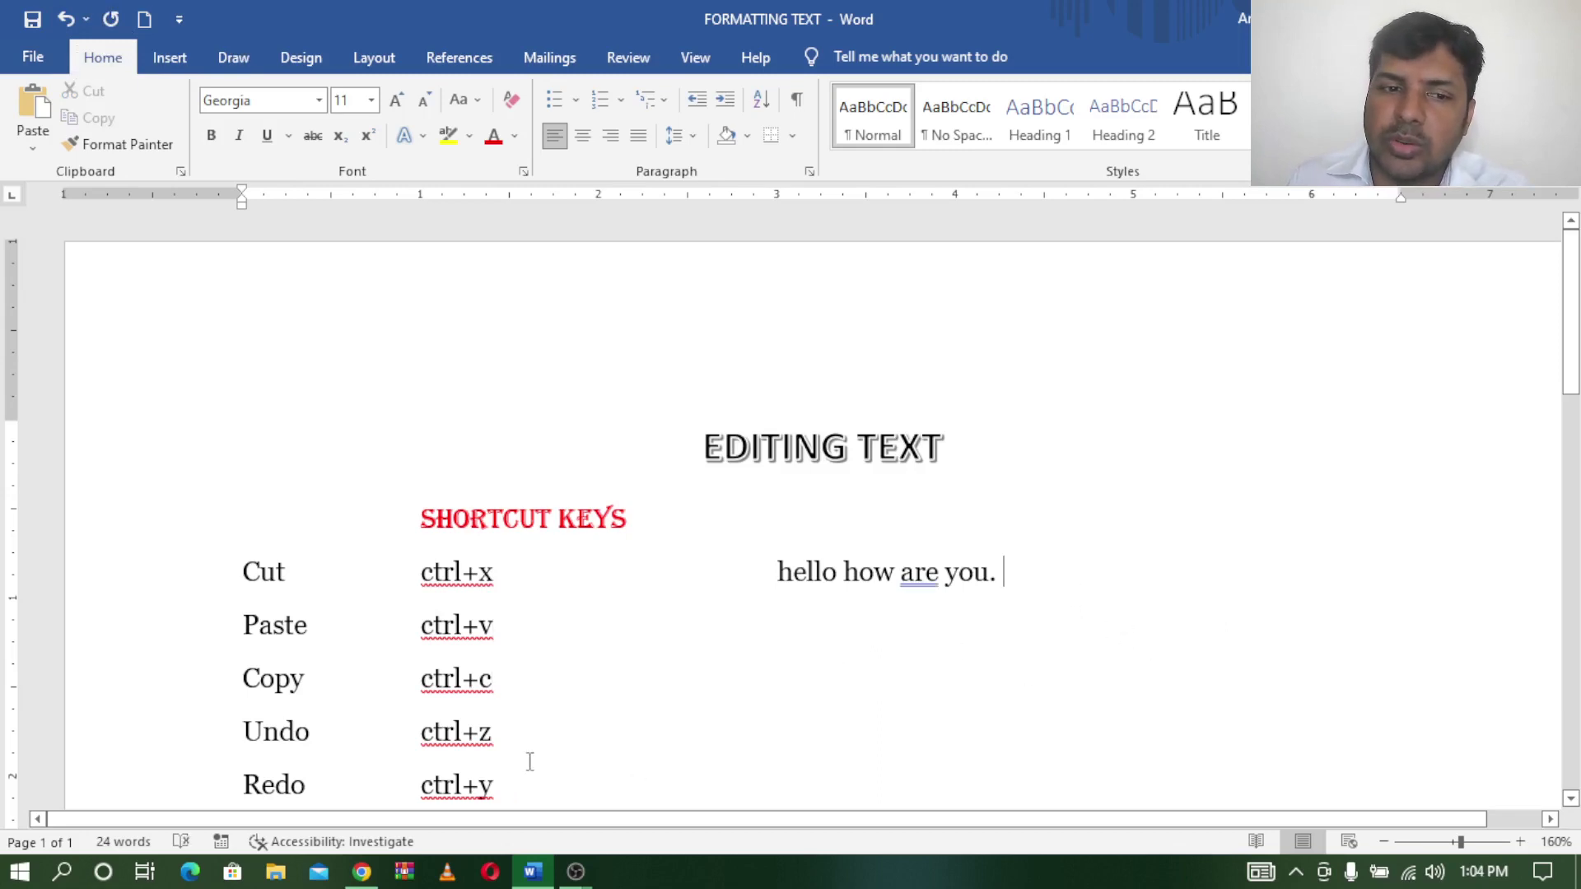
left_click_drag(514, 792, 421, 796)
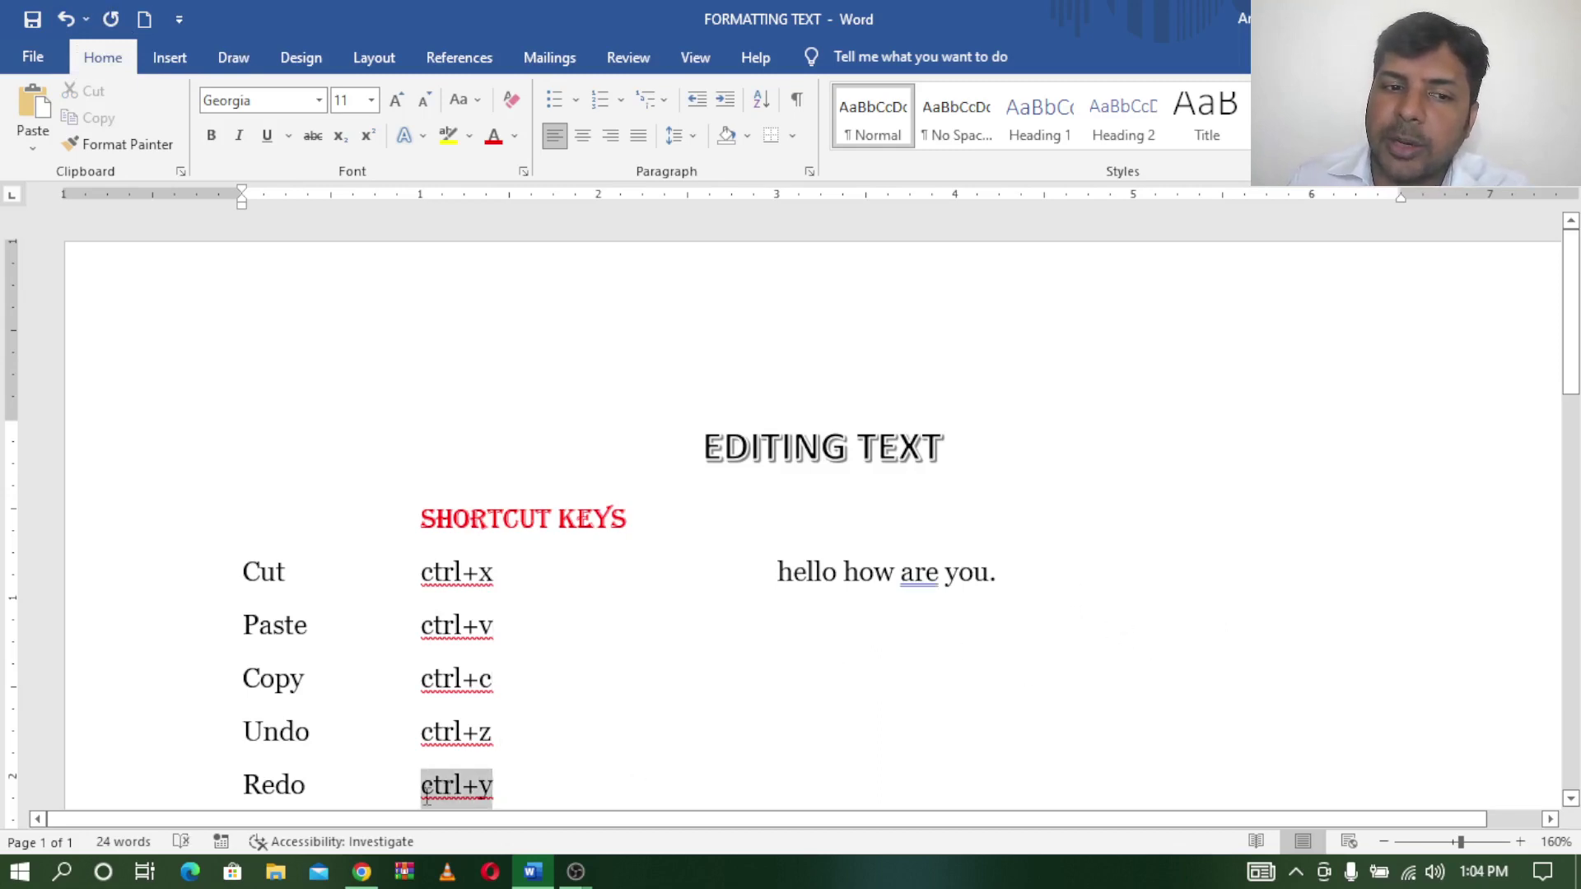
left_click(1034, 570)
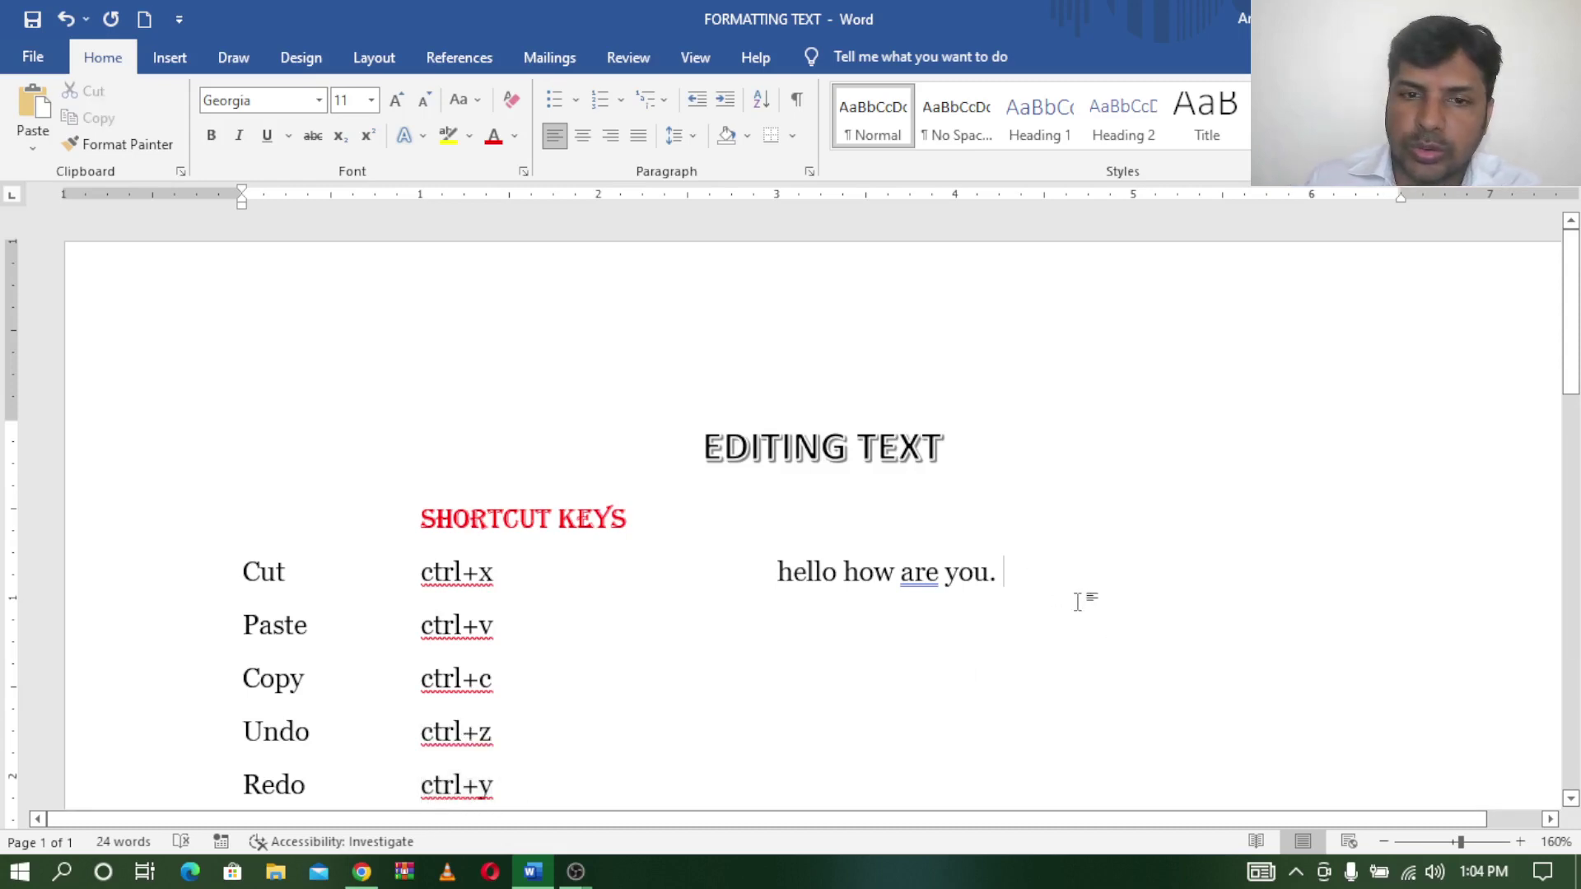
left_click_drag(843, 572, 970, 587)
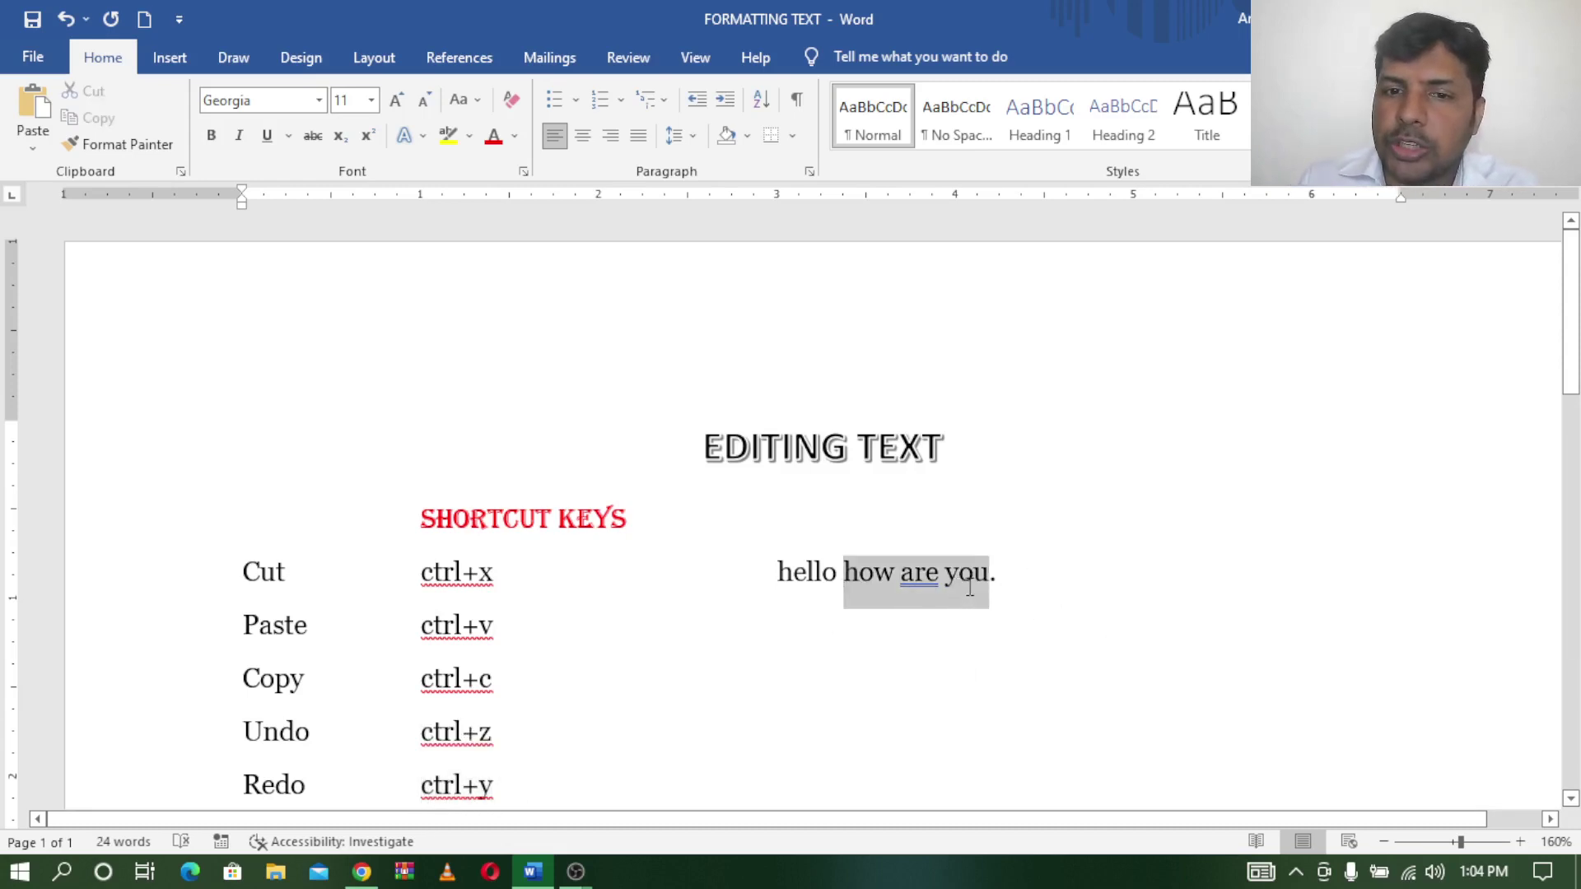
key("ctrl+x")
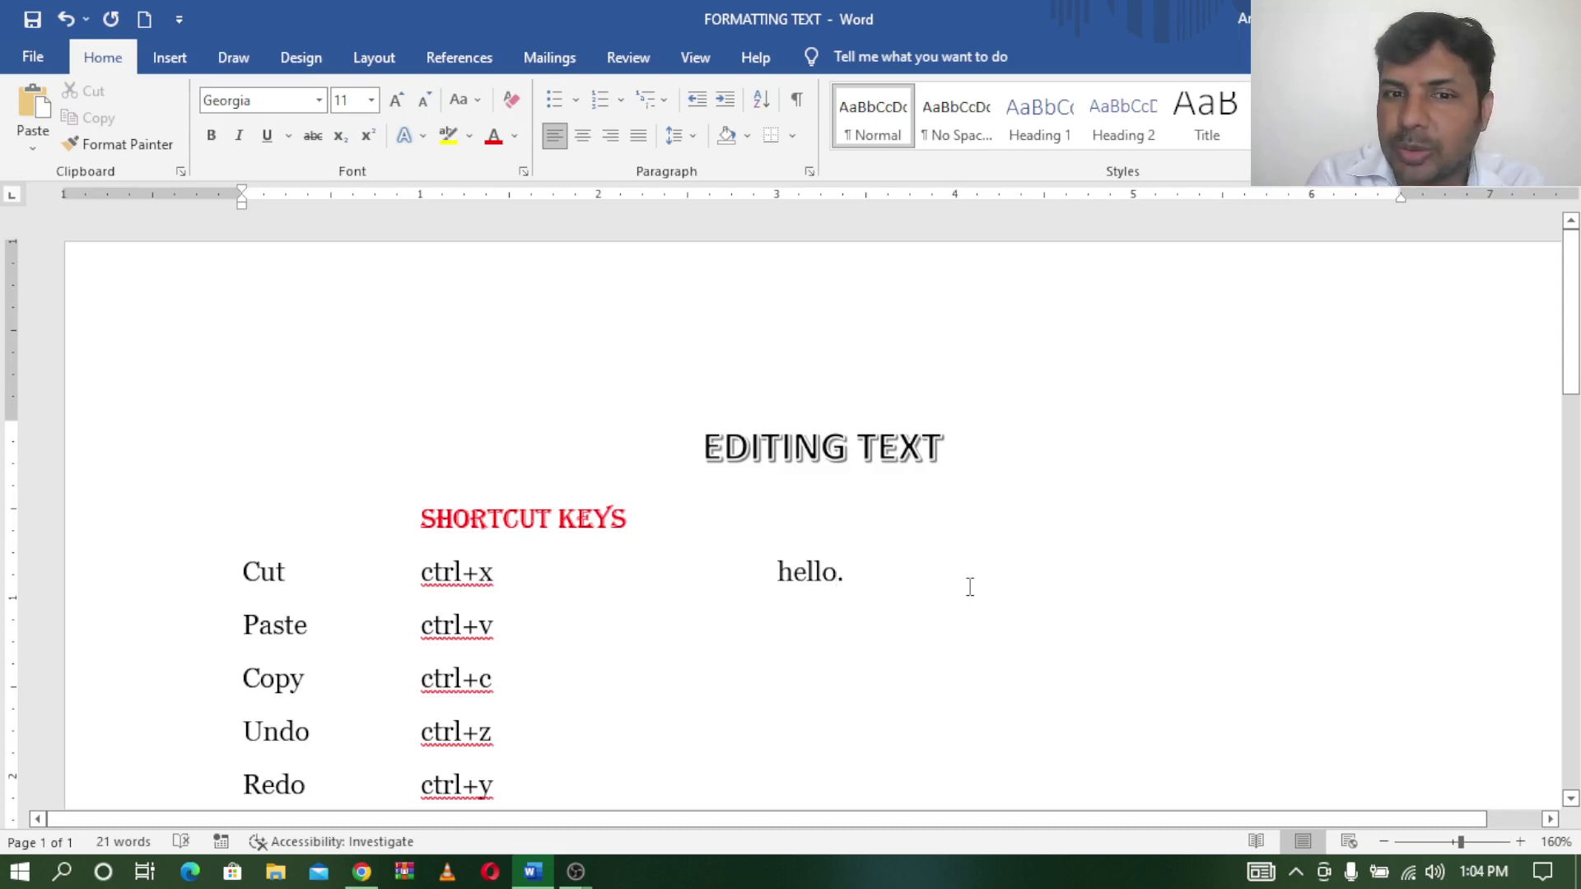
key("ctrl+z")
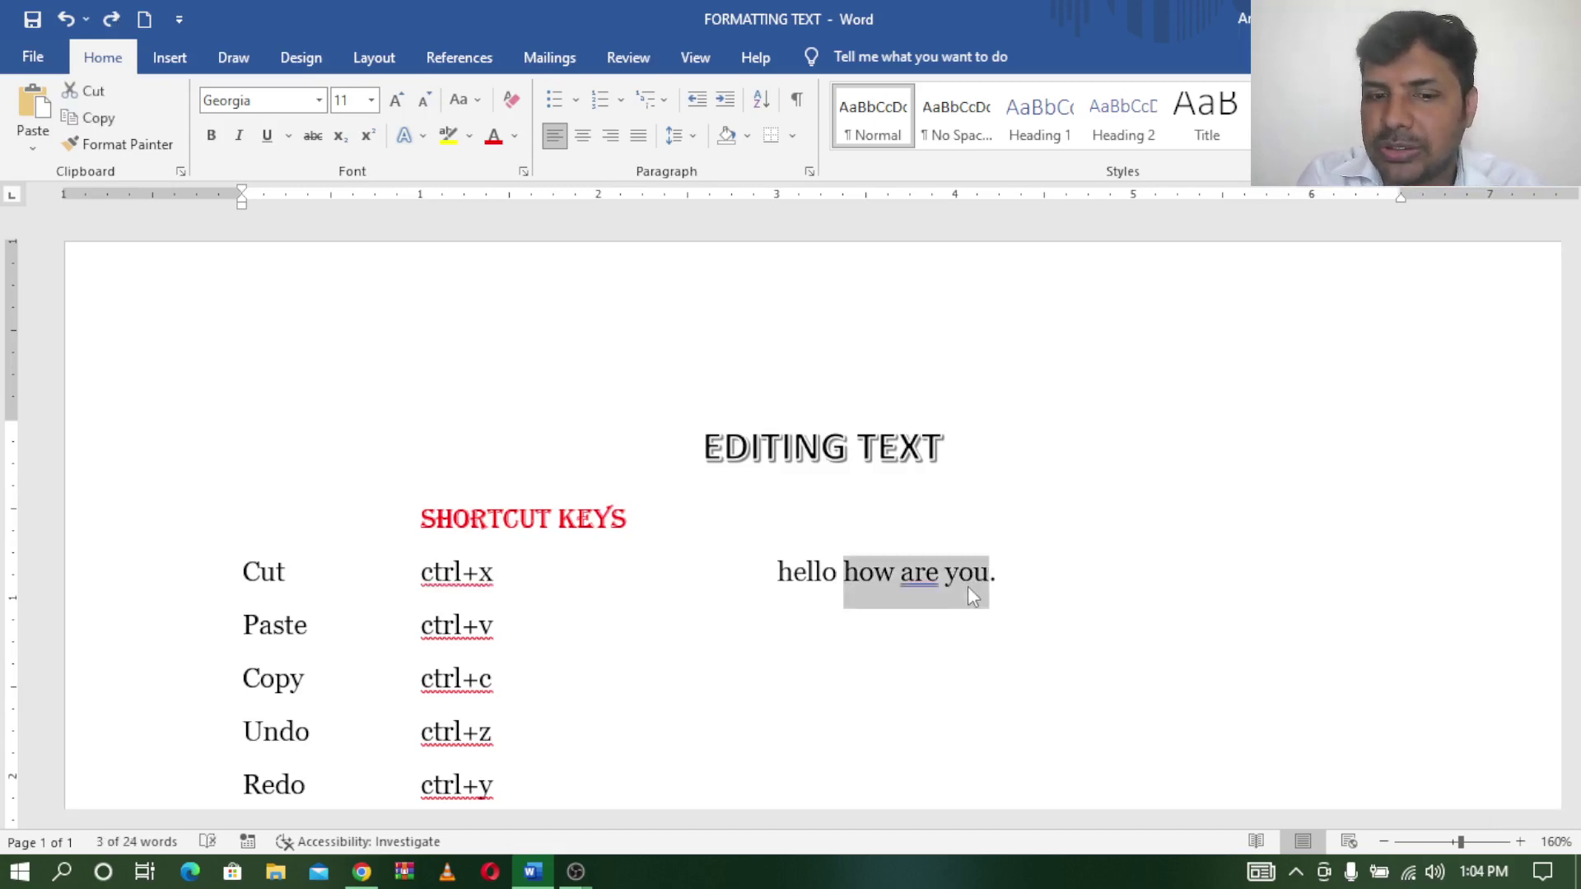
key("ctrl+y")
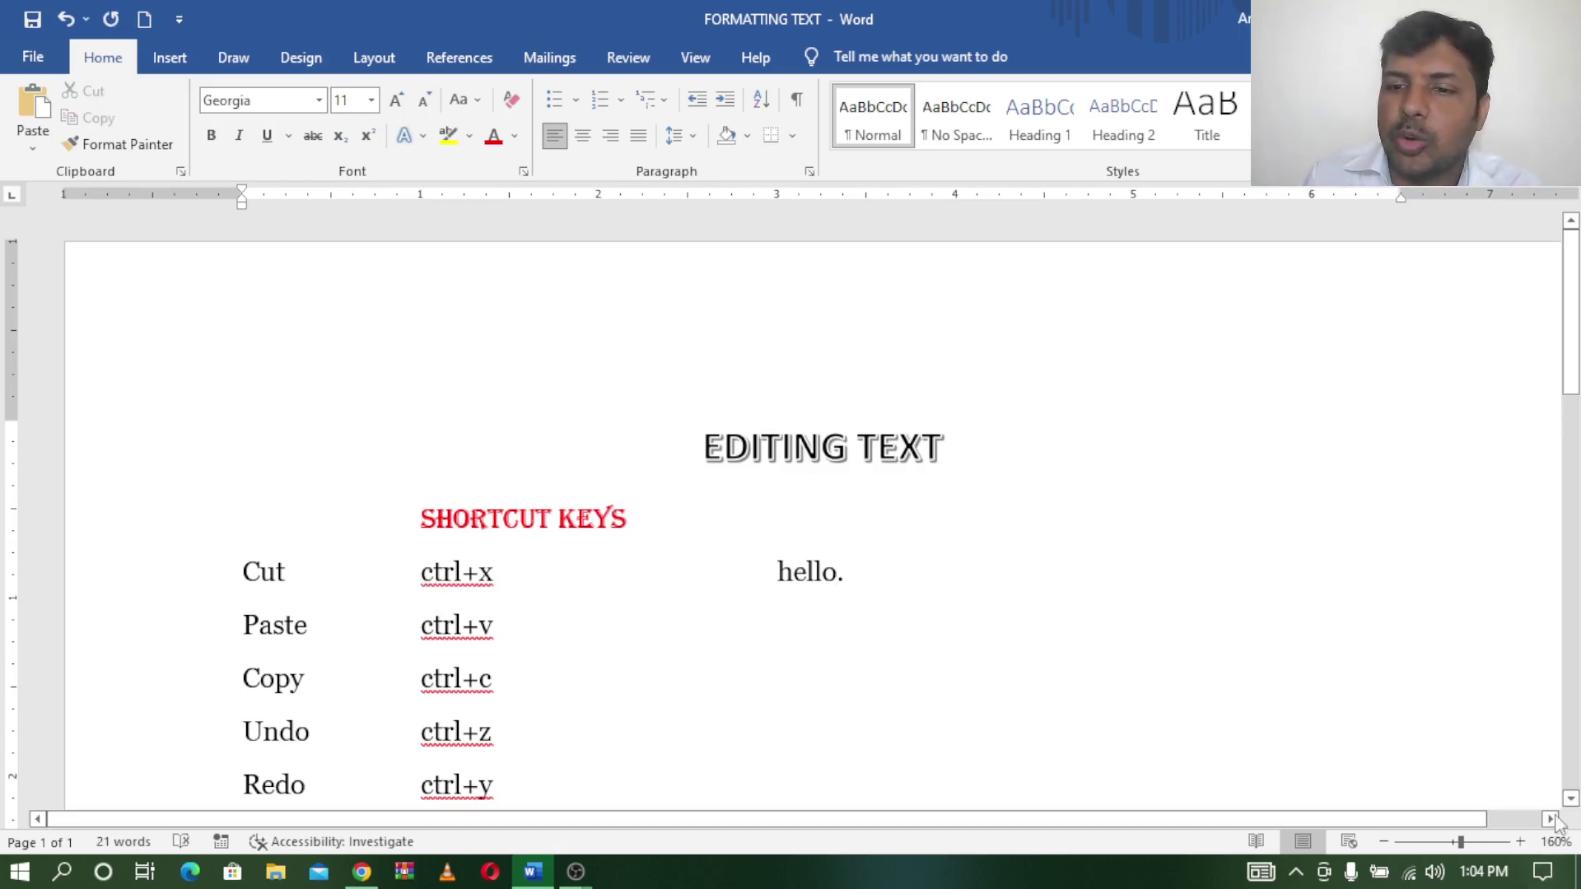
key("ctrl+z")
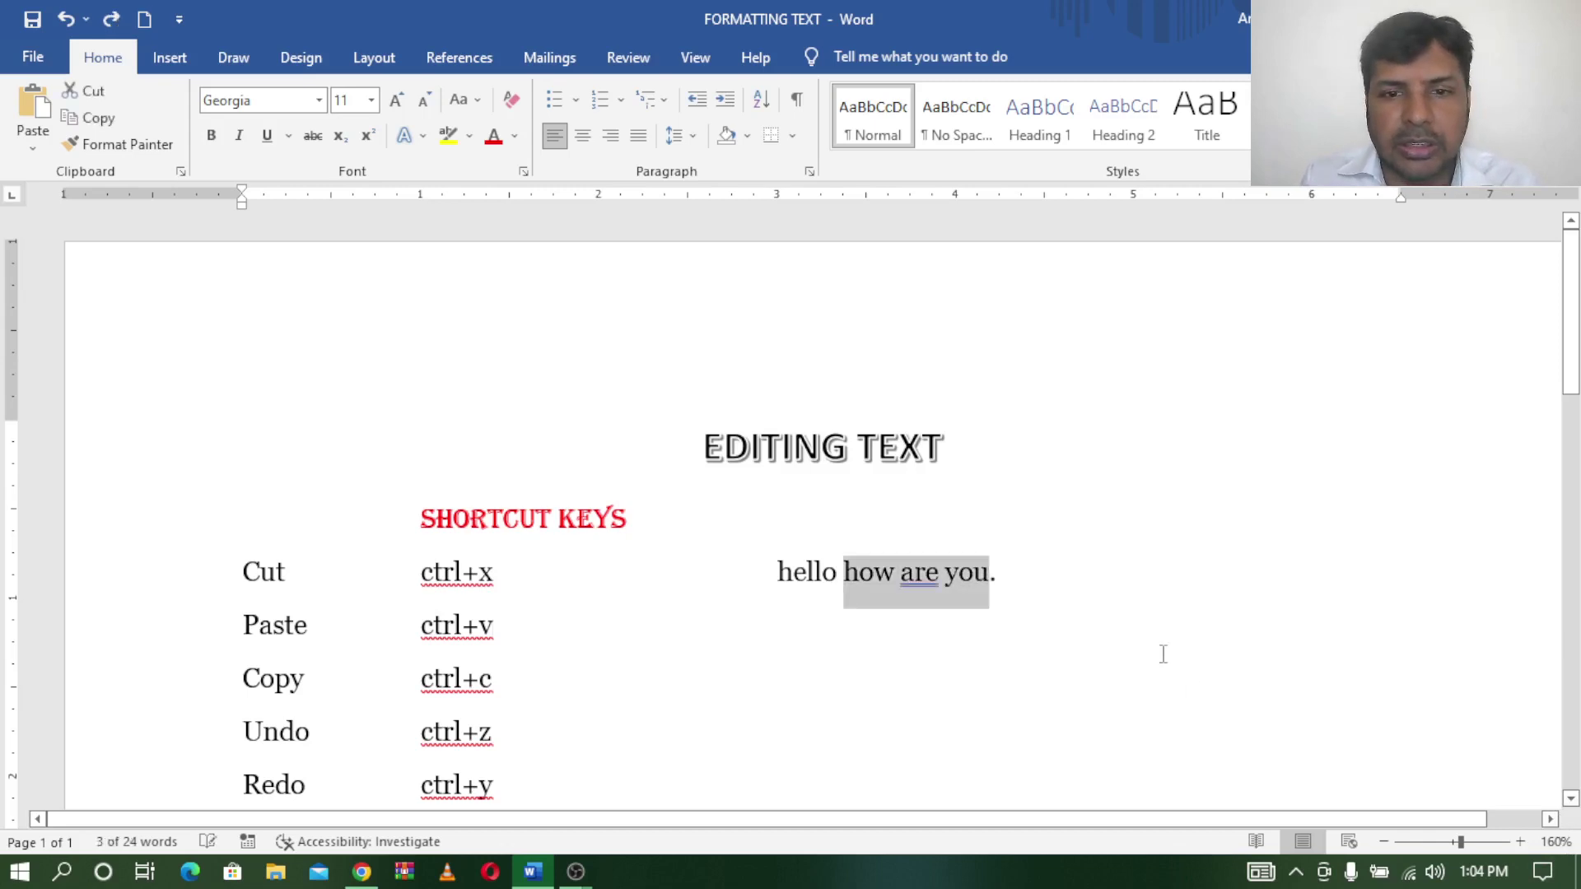
left_click_drag(1572, 800, 1573, 800)
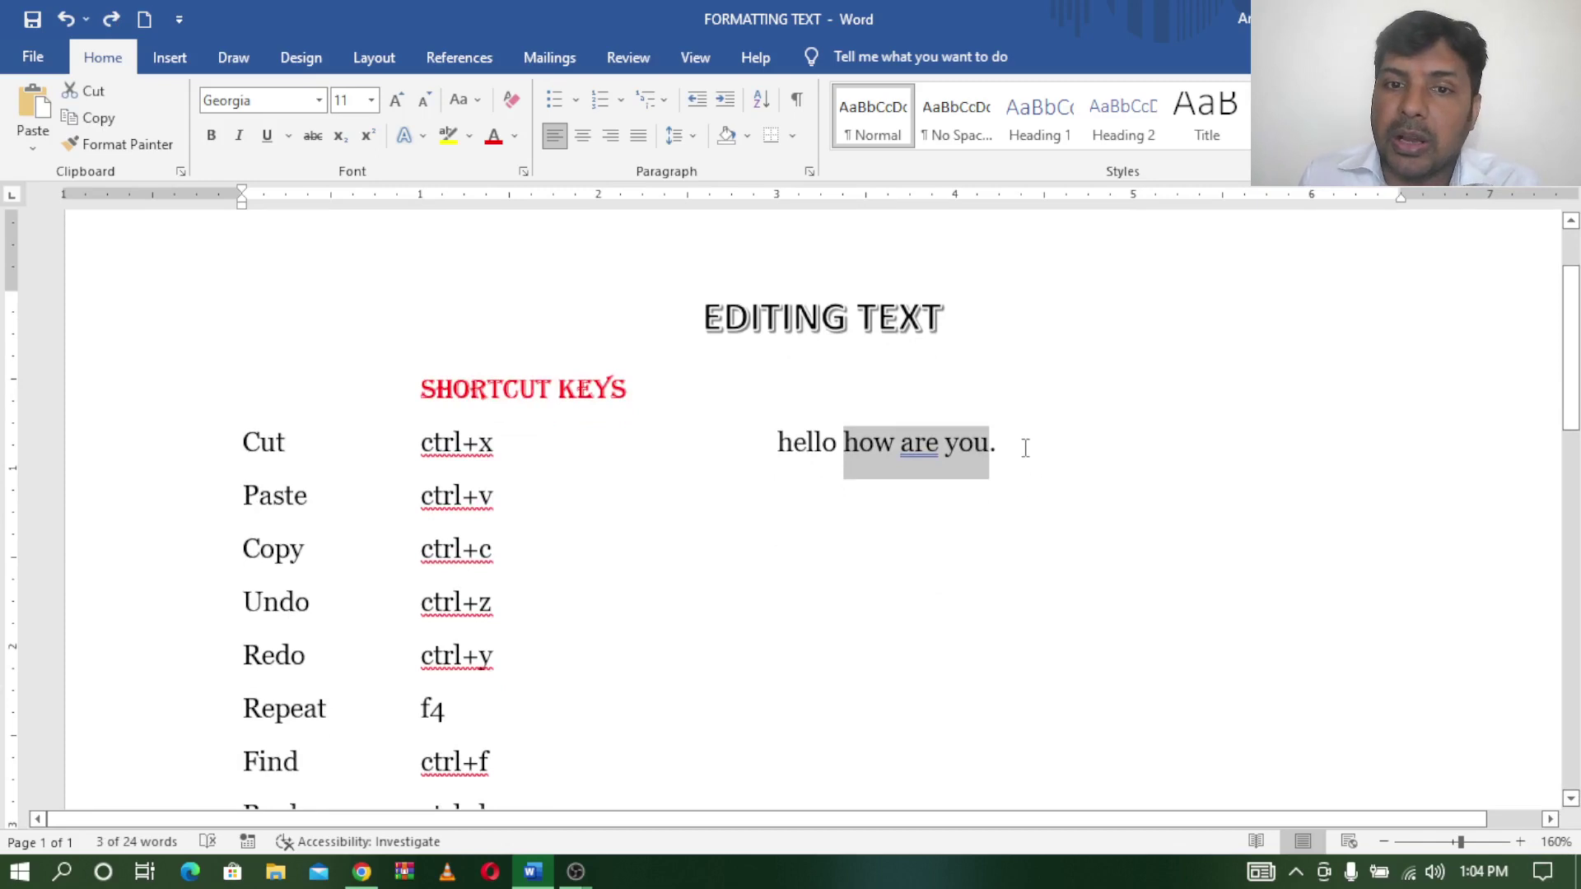
left_click(1024, 446)
left_click_drag(775, 445, 840, 463)
key("ctrl+c")
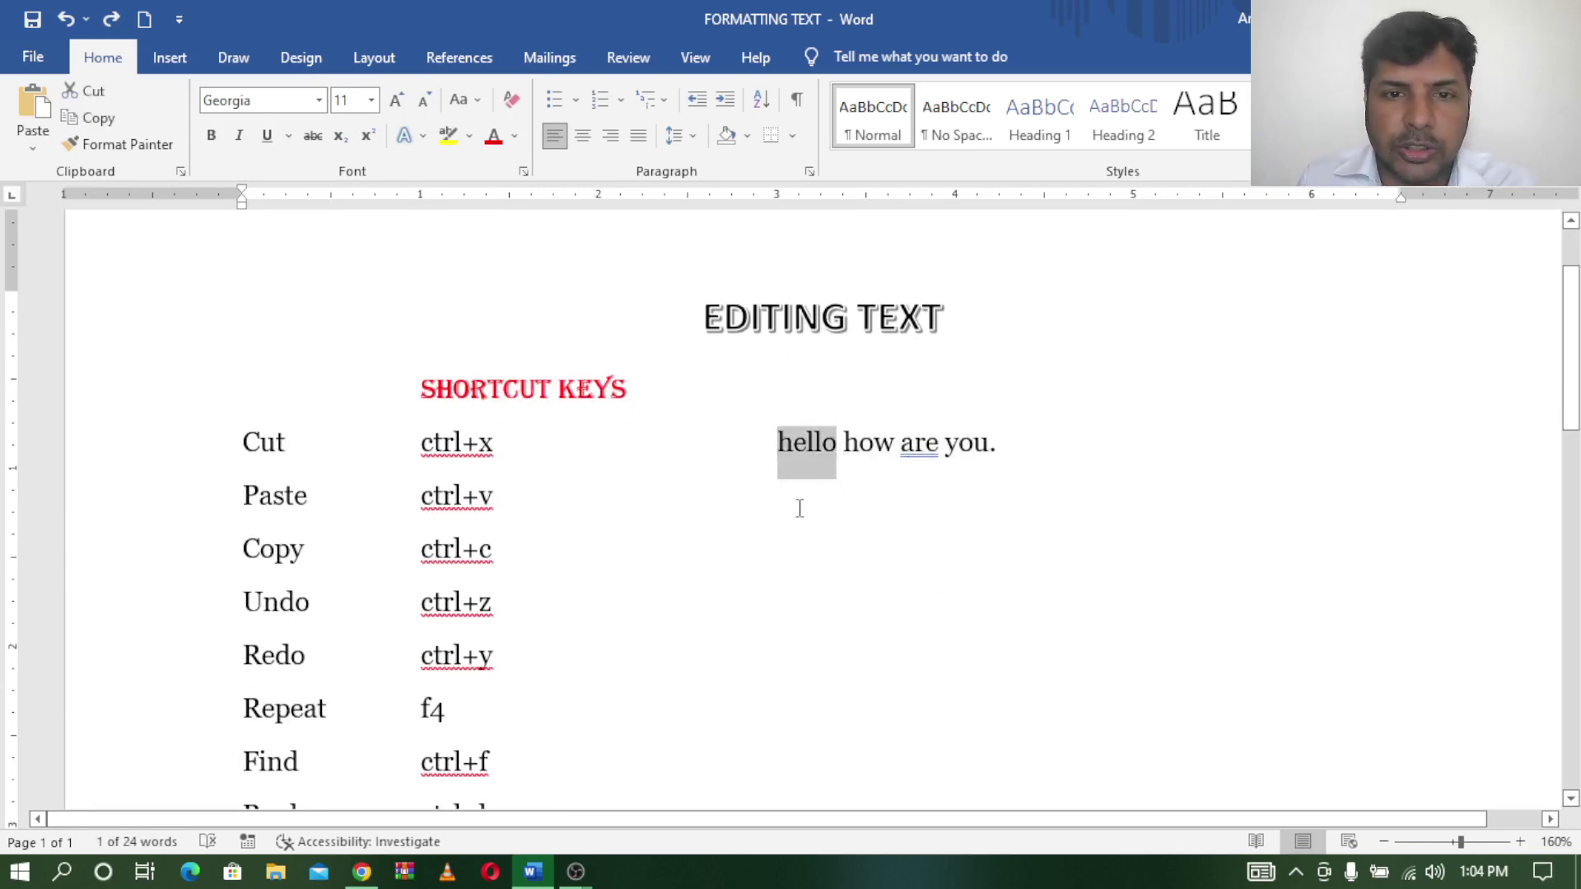
- After 'ctrl+v' on the Paste row, tab over twice and paste 'hello' six times
left_click(799, 509)
key("Tab")
key("Tab")
key("Tab")
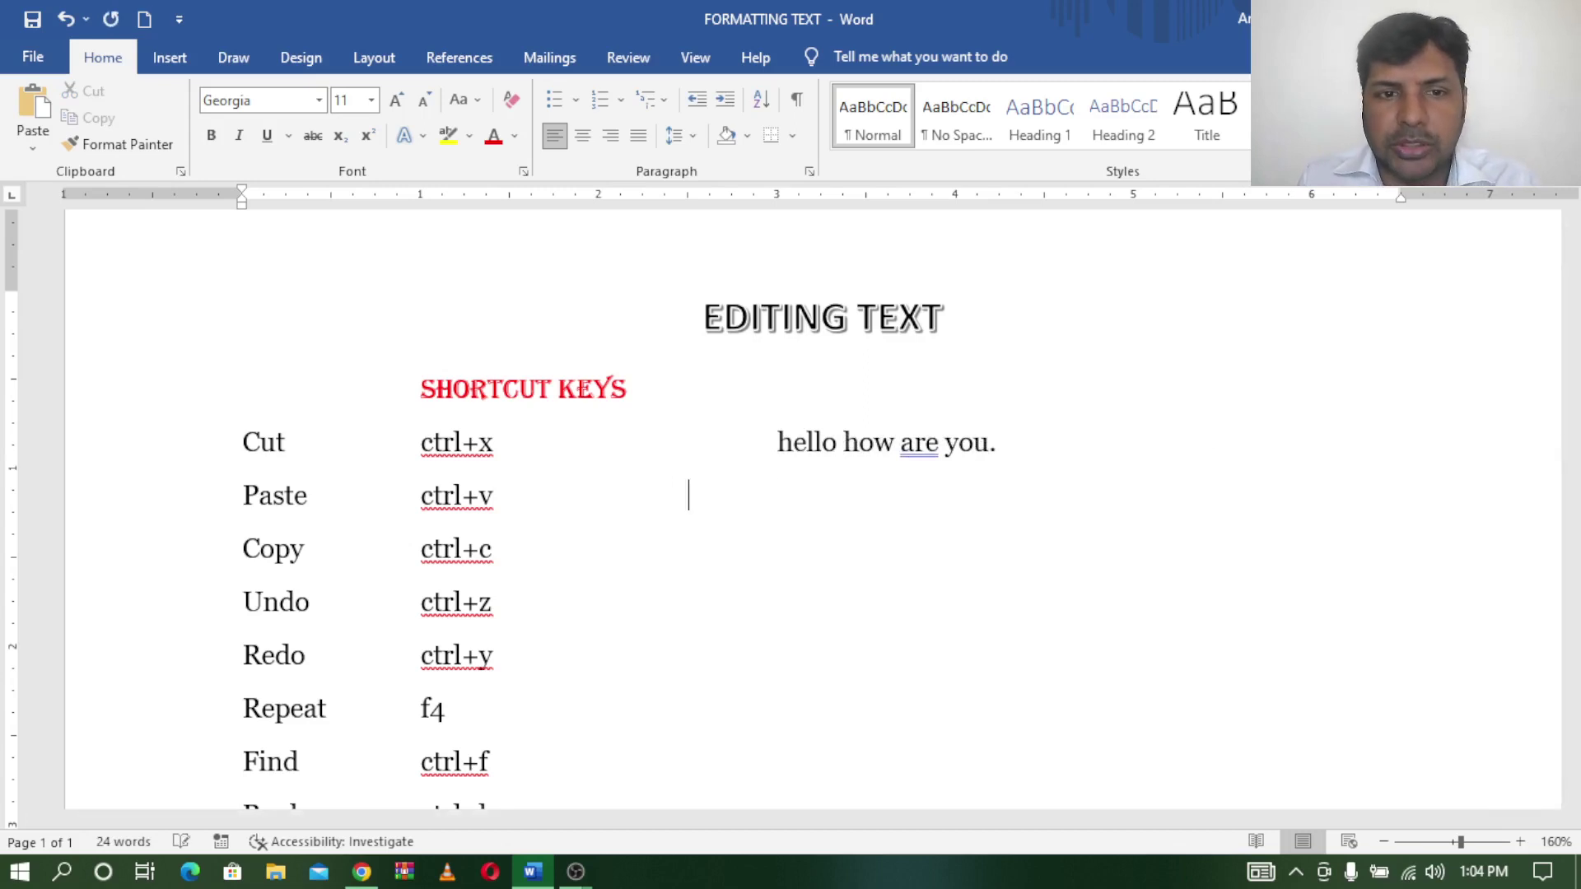
key("Tab")
key("ctrl+v")
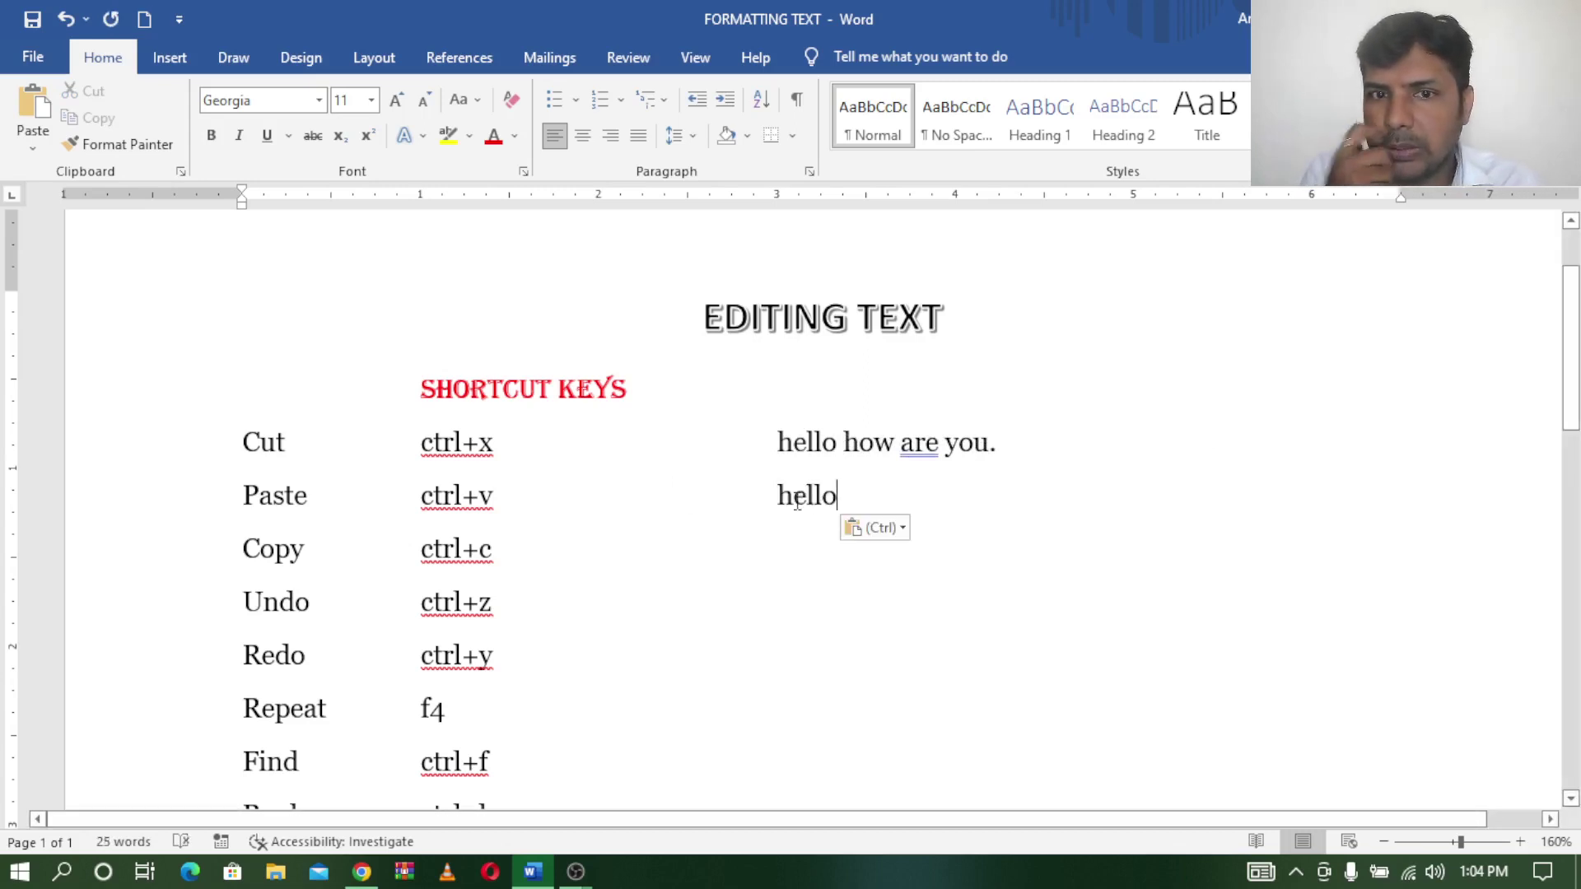
key("ctrl+v")
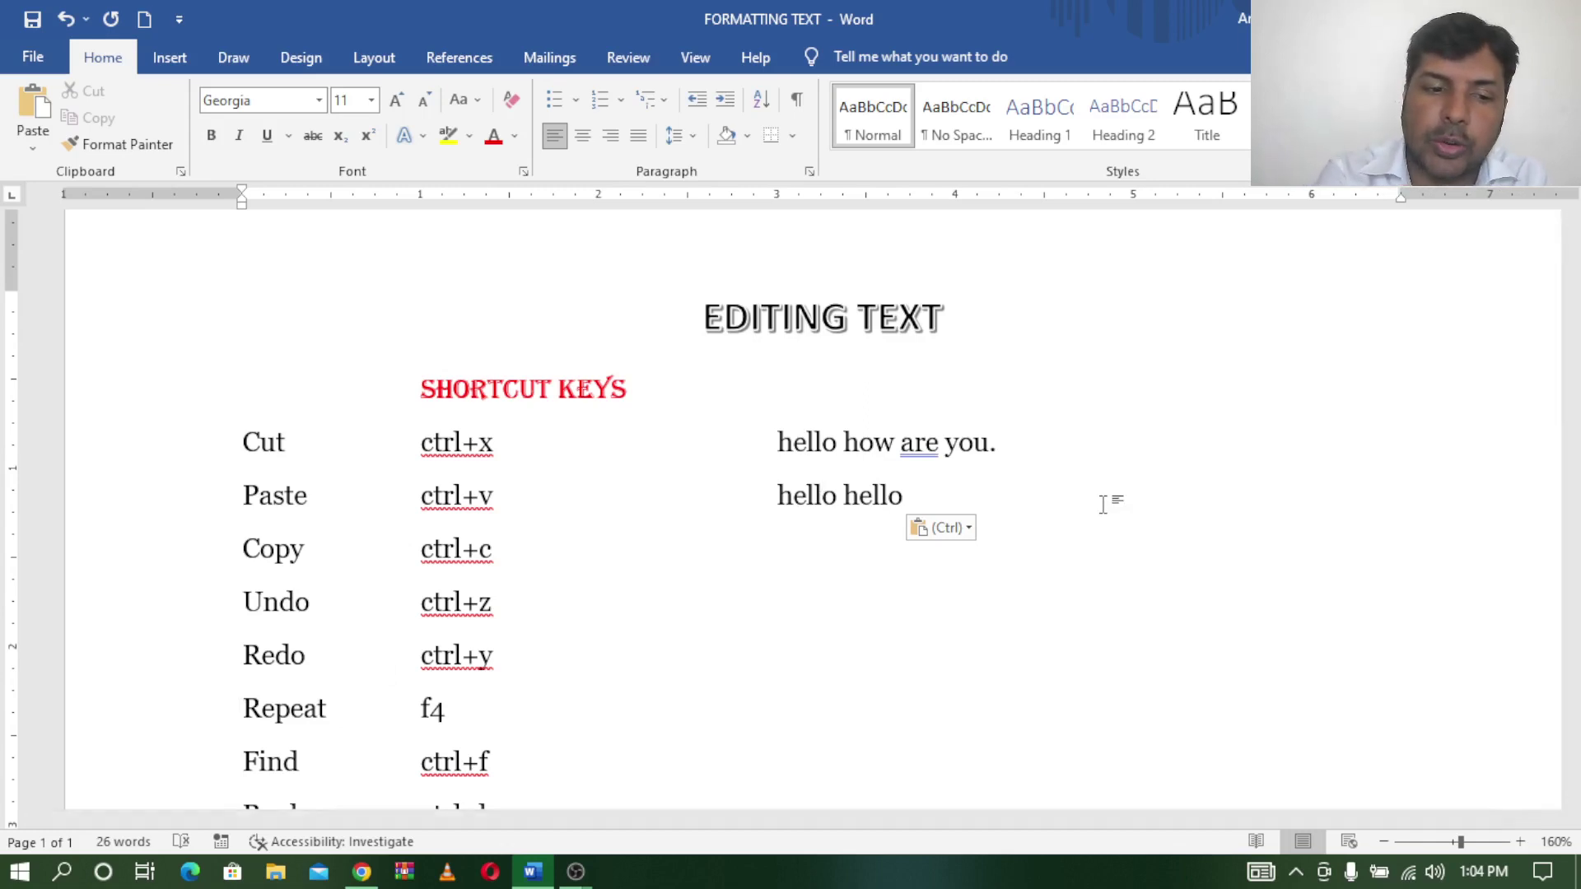
key("ctrl+v")
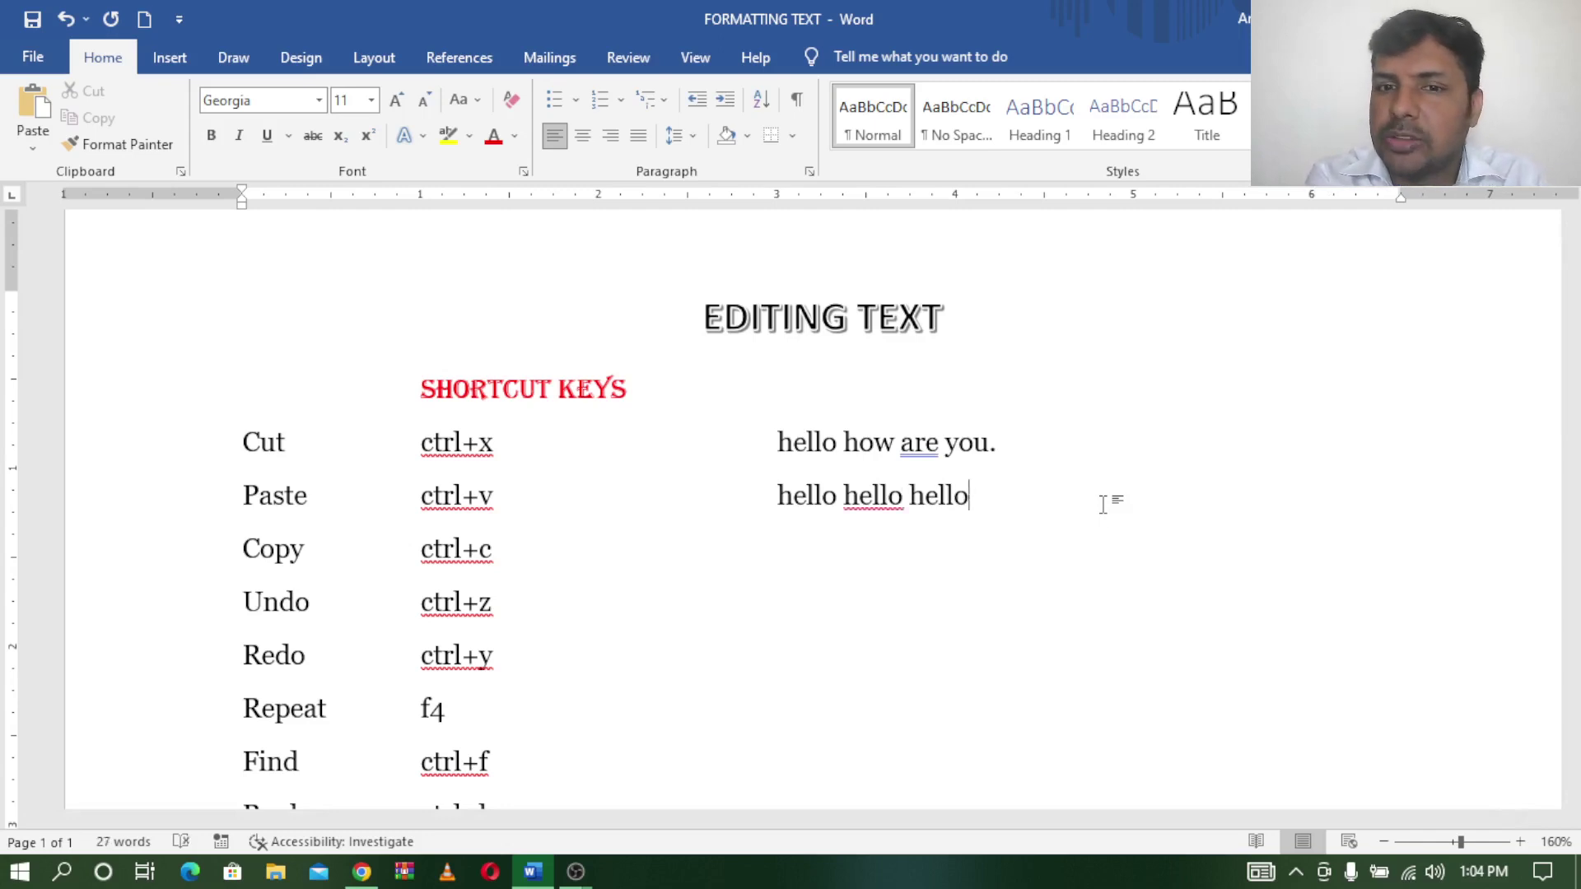
key("ctrl+v")
key("ctrl+v")
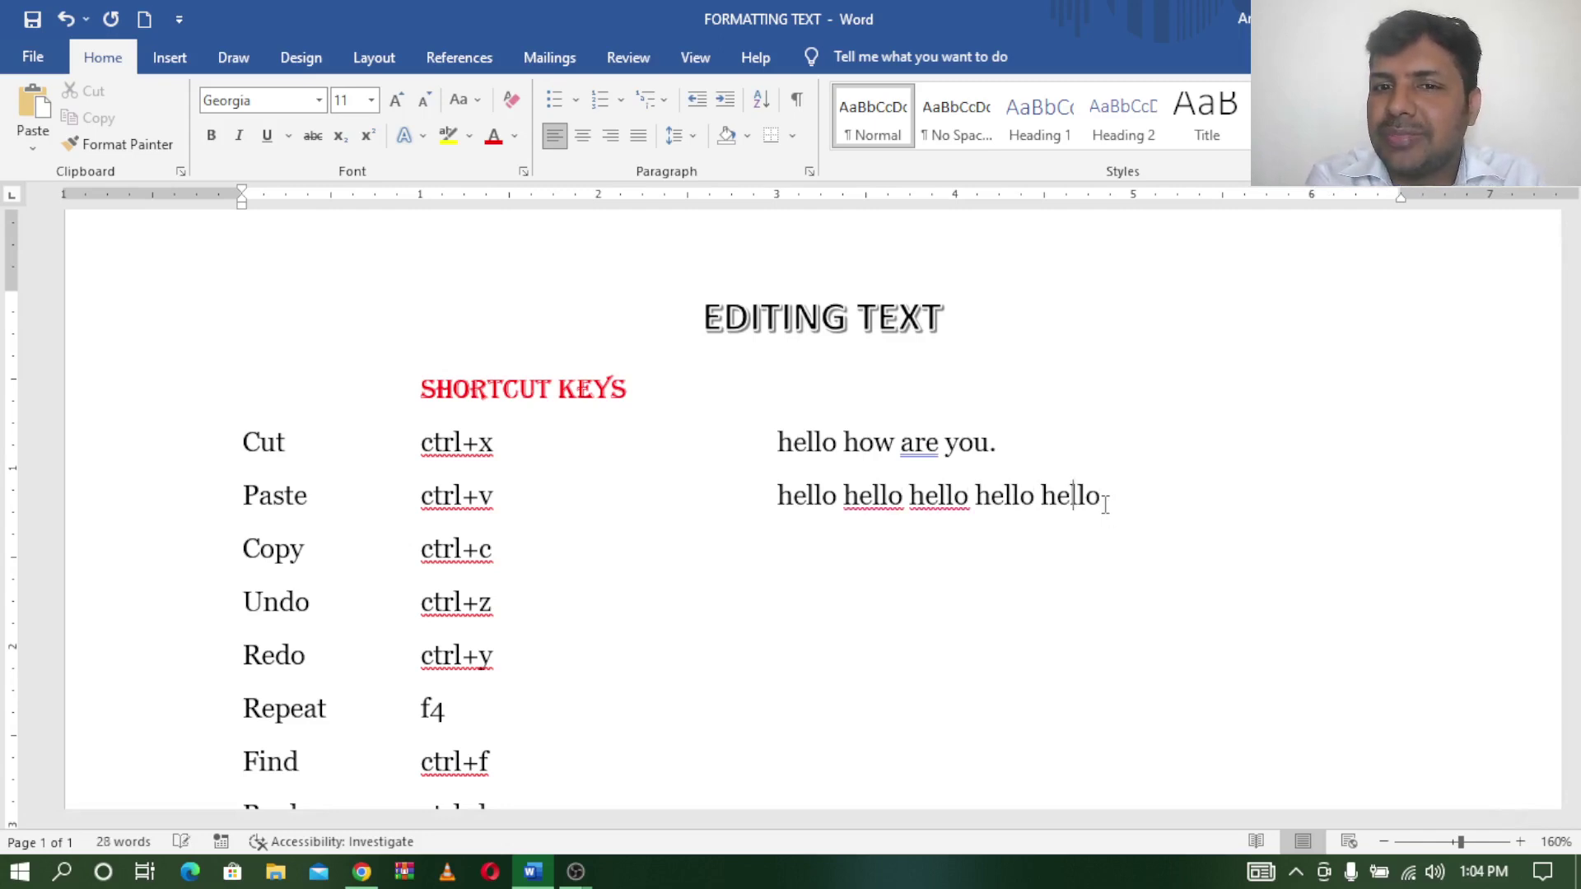
key("ctrl+v")
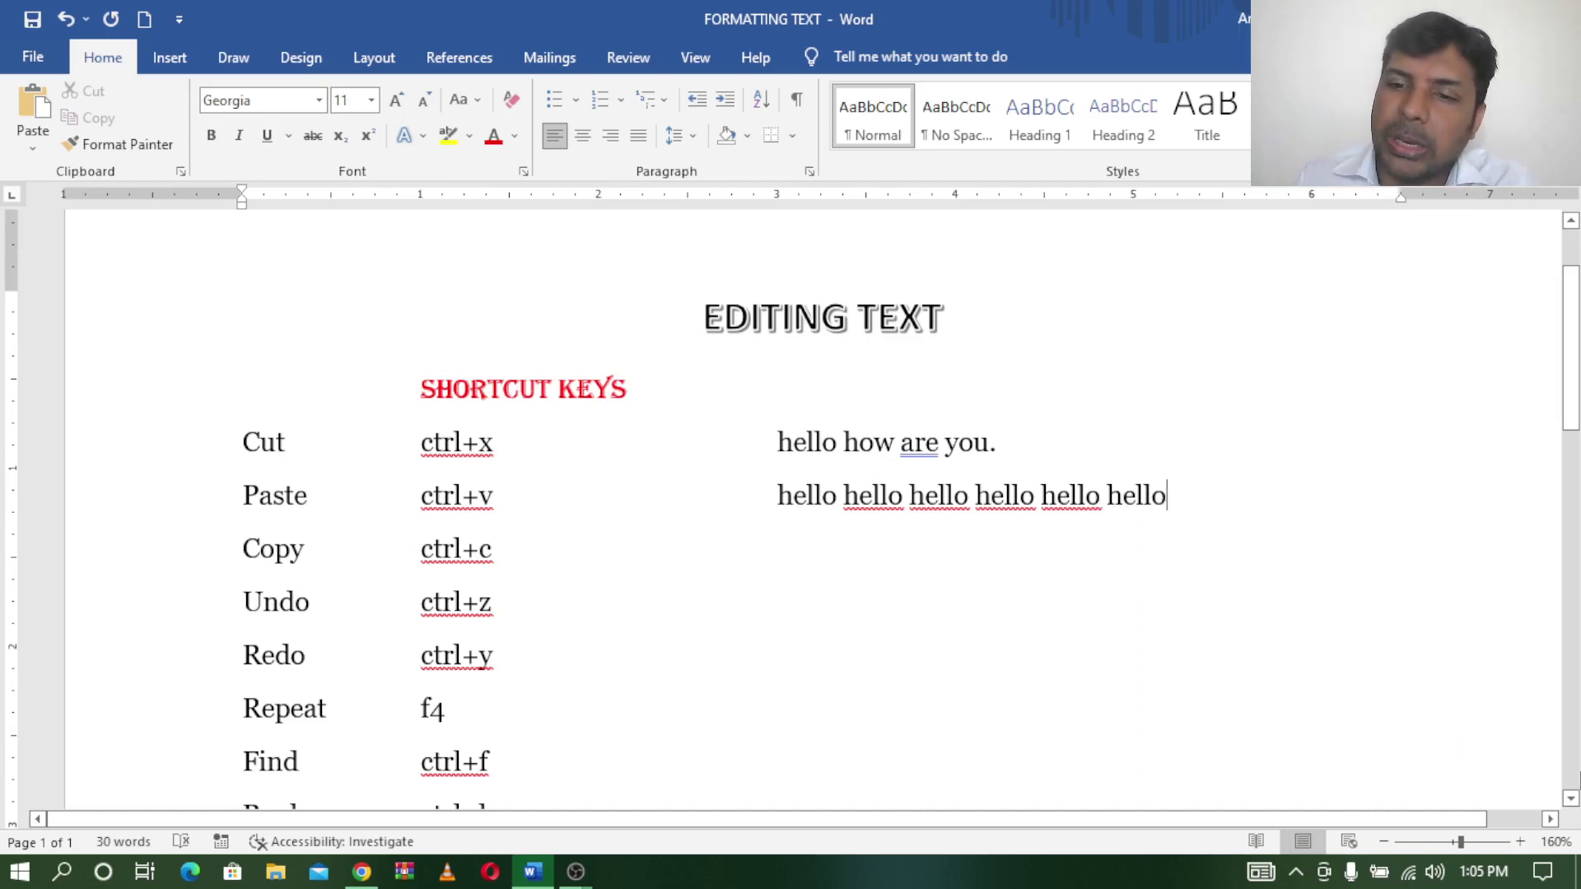
left_click(1571, 799)
left_click(1570, 798)
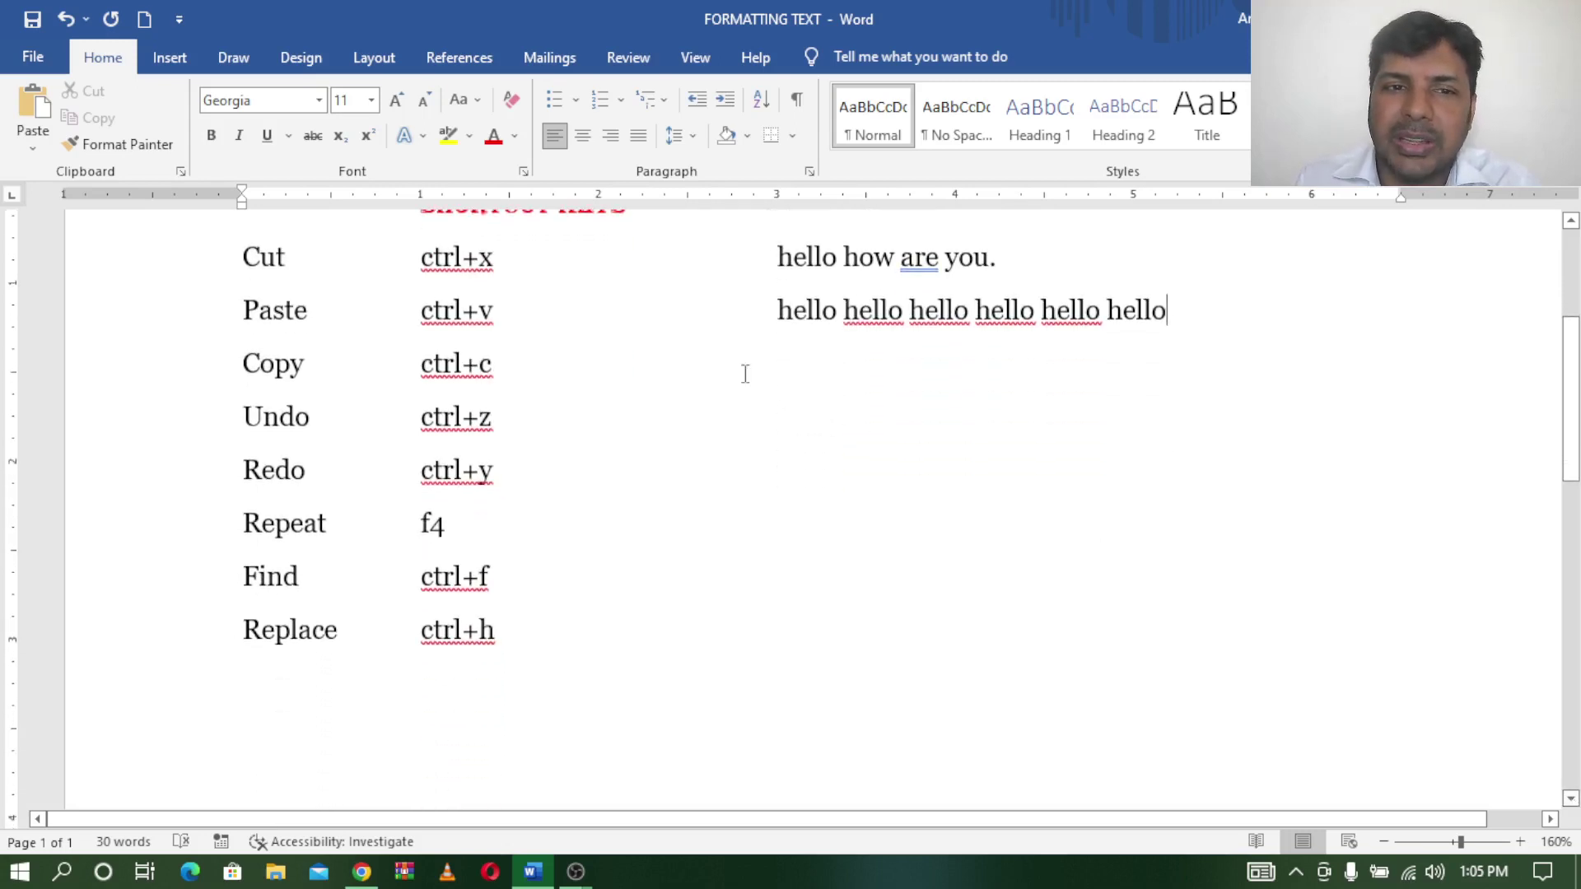
left_click(786, 389)
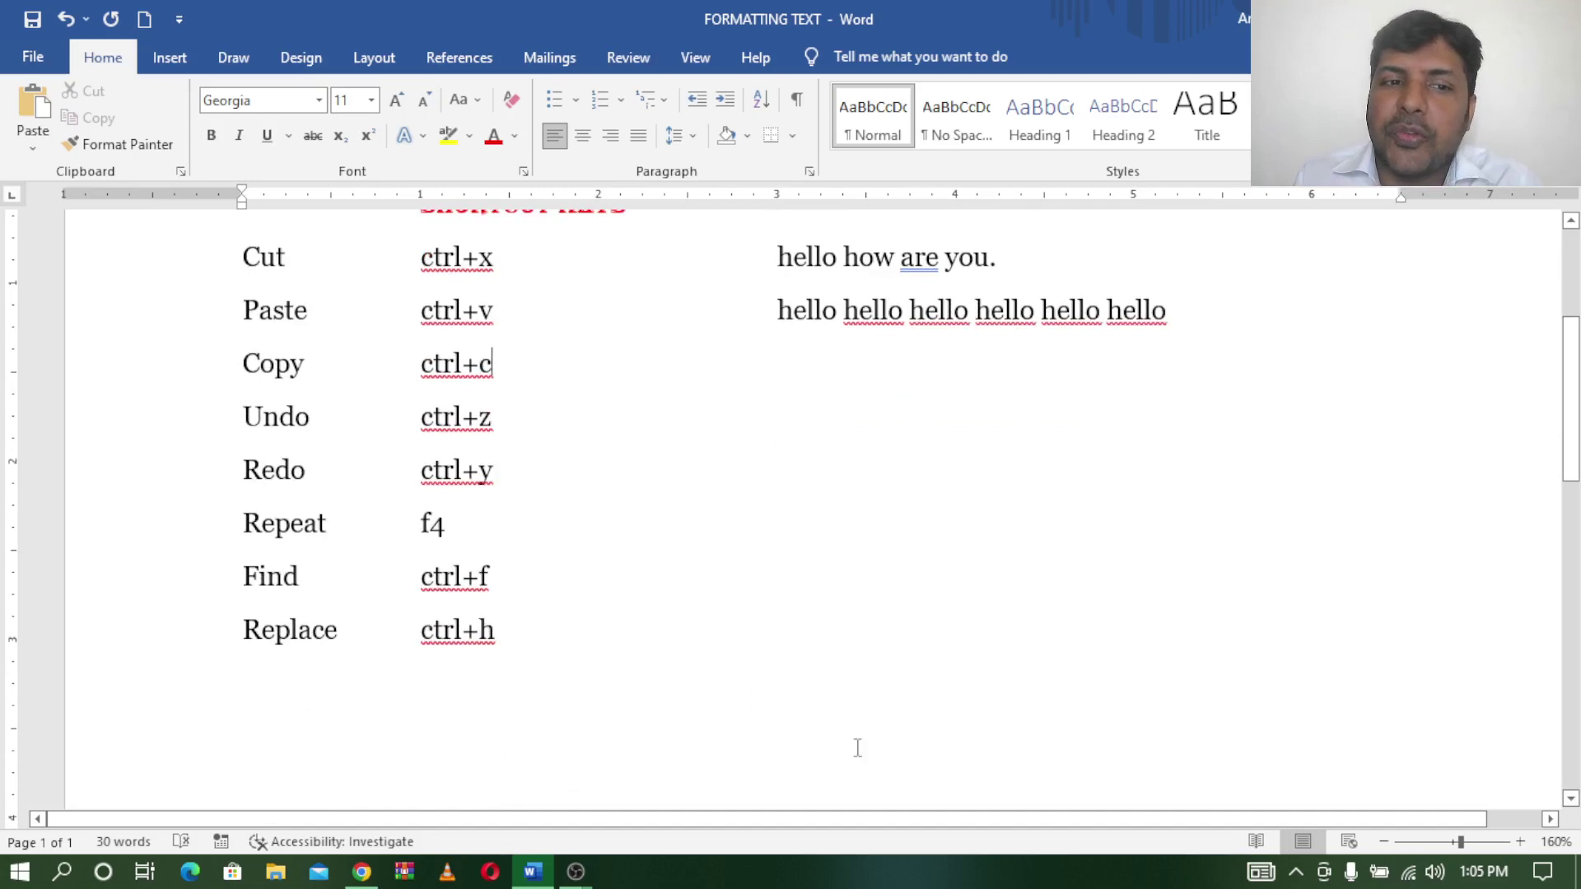
scroll(1574, 501, "up", 1)
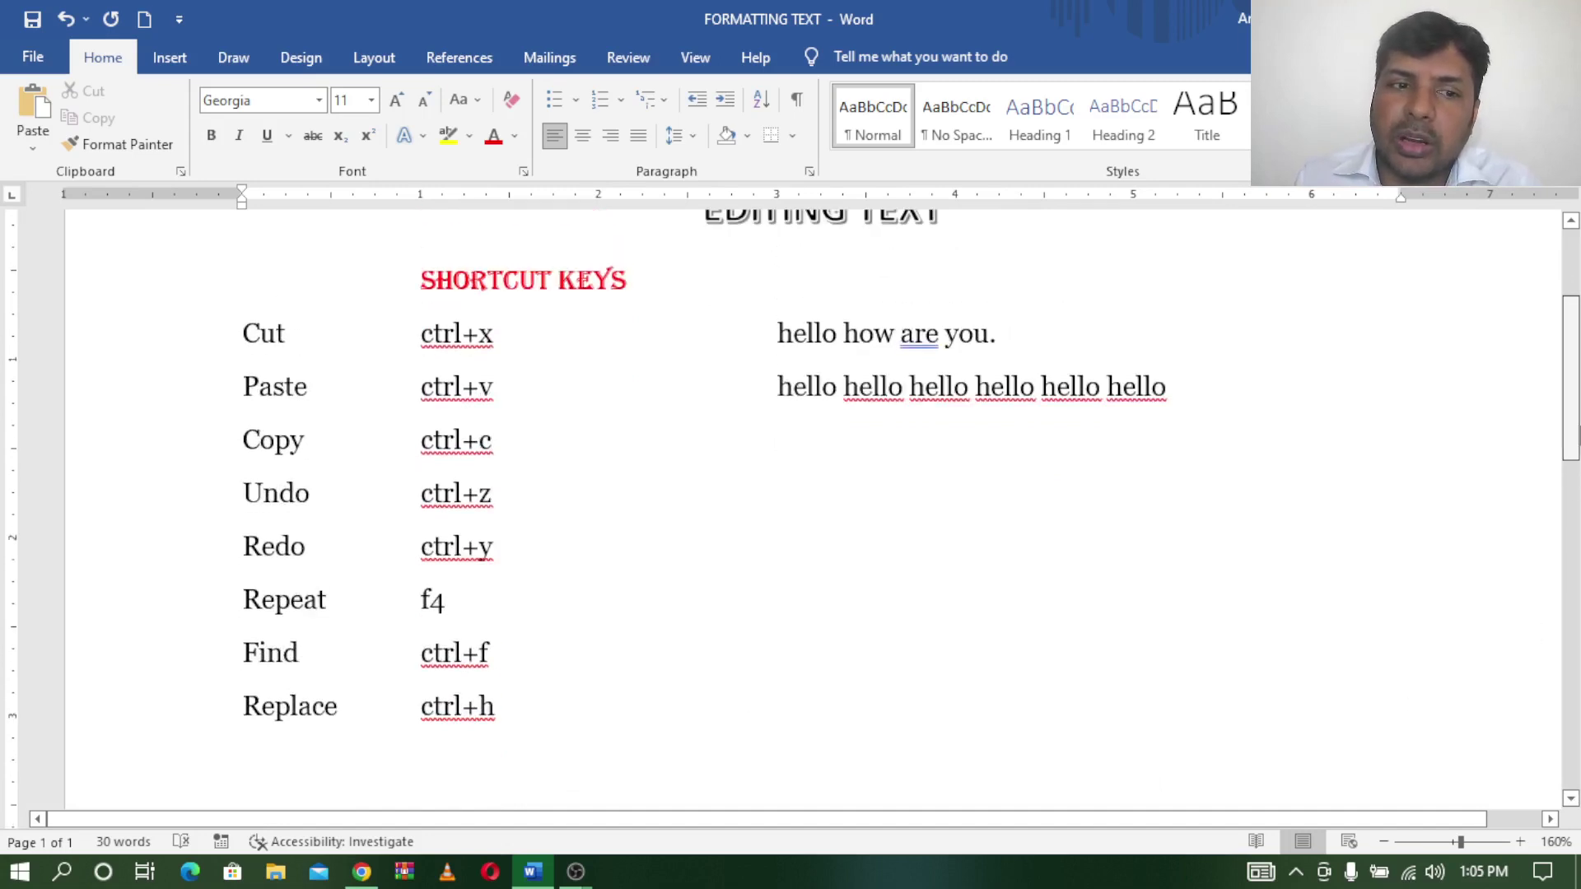
left_click(235, 659)
left_click(344, 715)
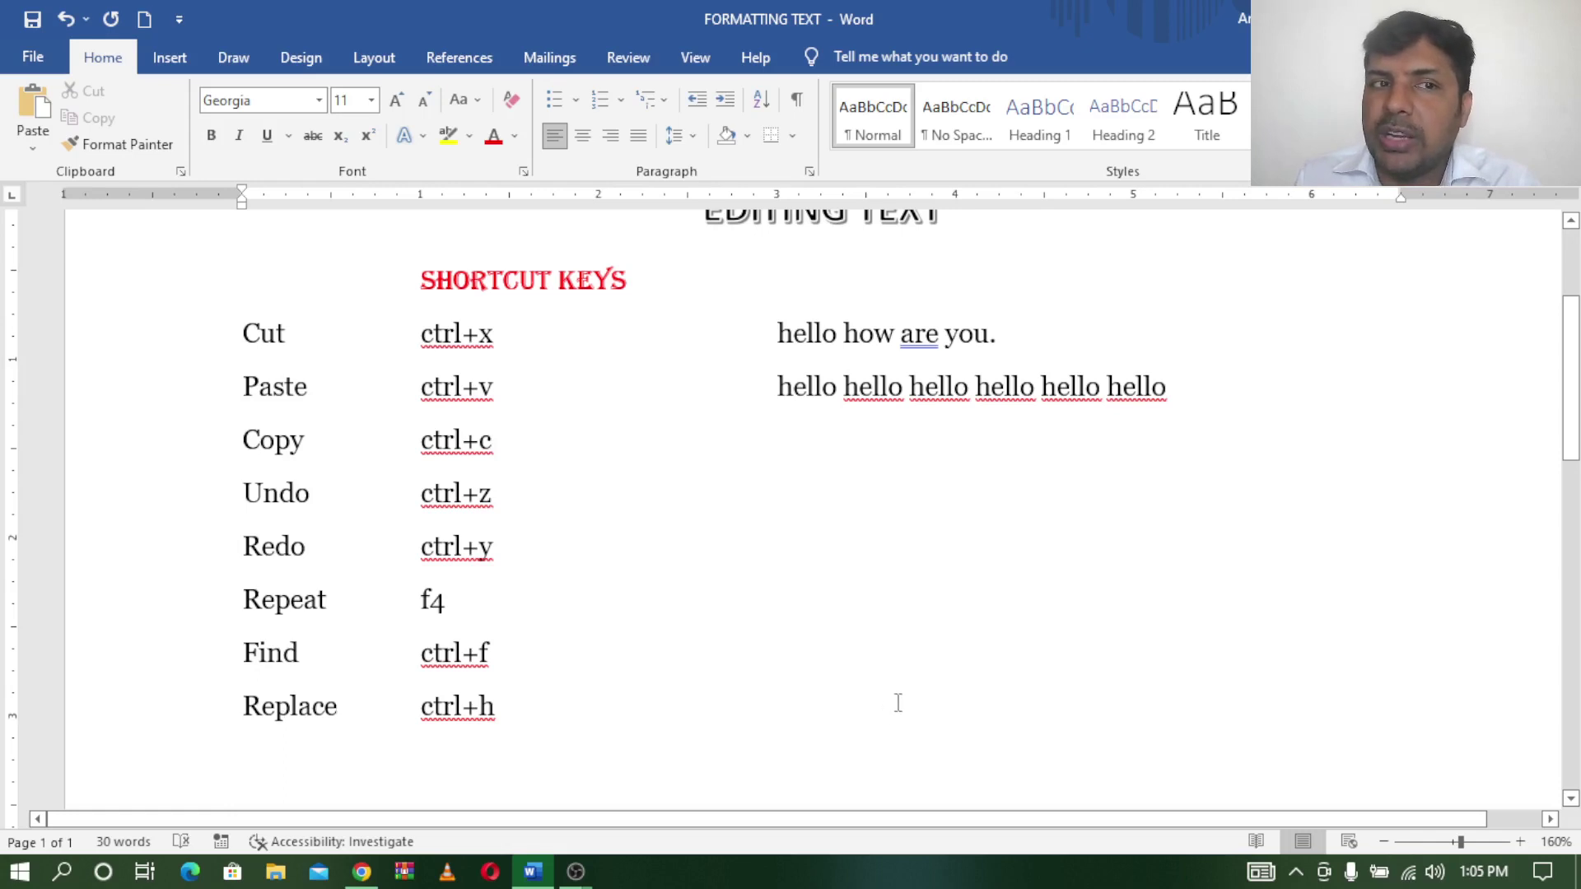
left_click(790, 650)
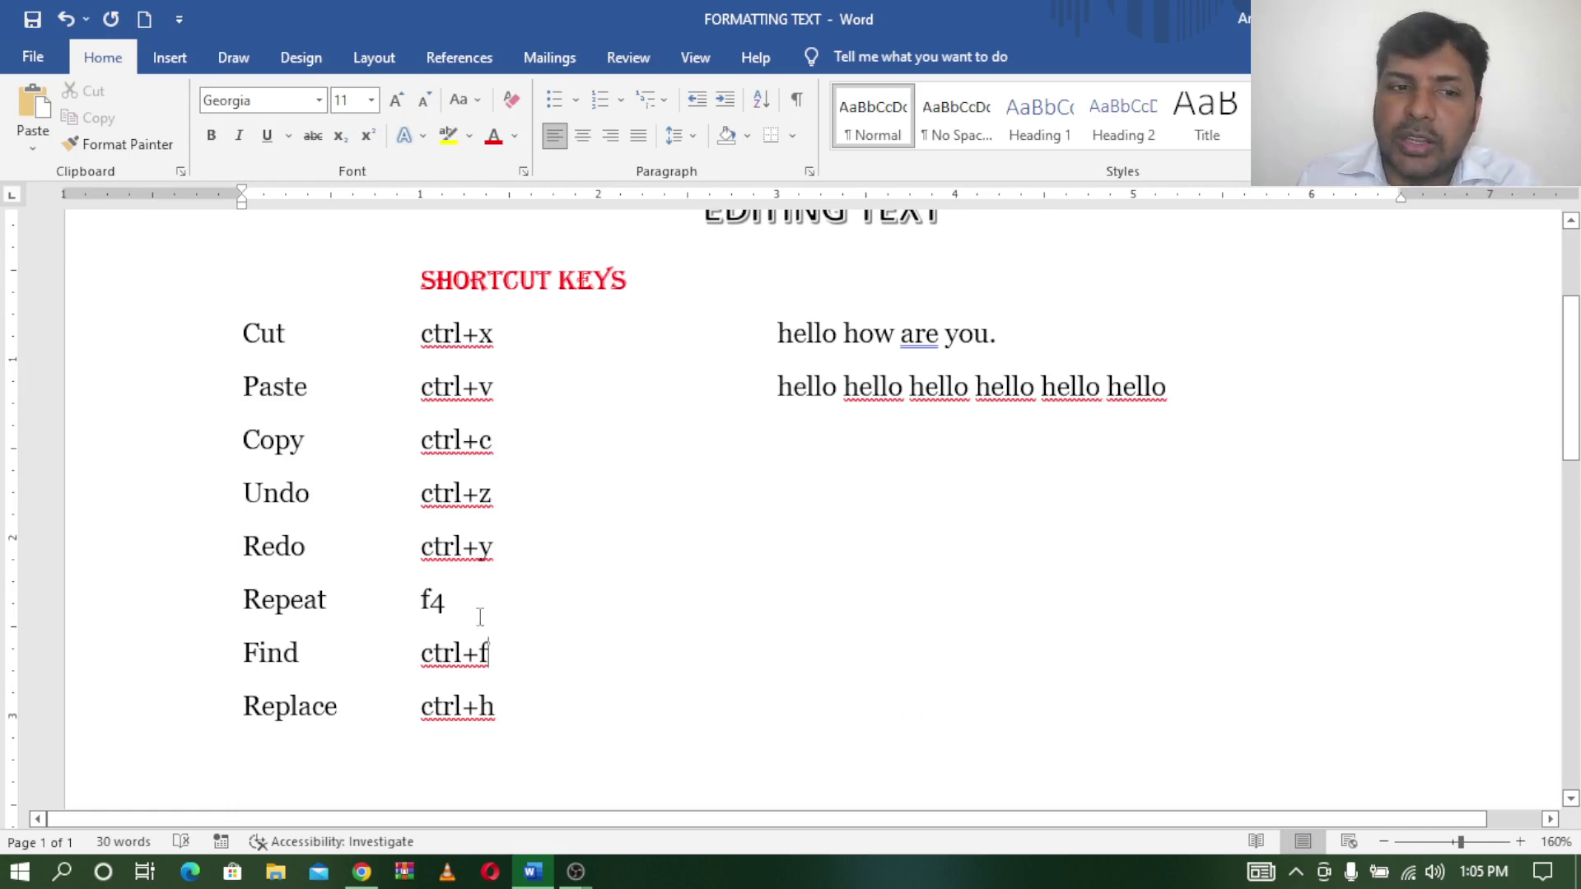
- Search the document for 'hello', highlighting all 7 matches
key("ctrl+f")
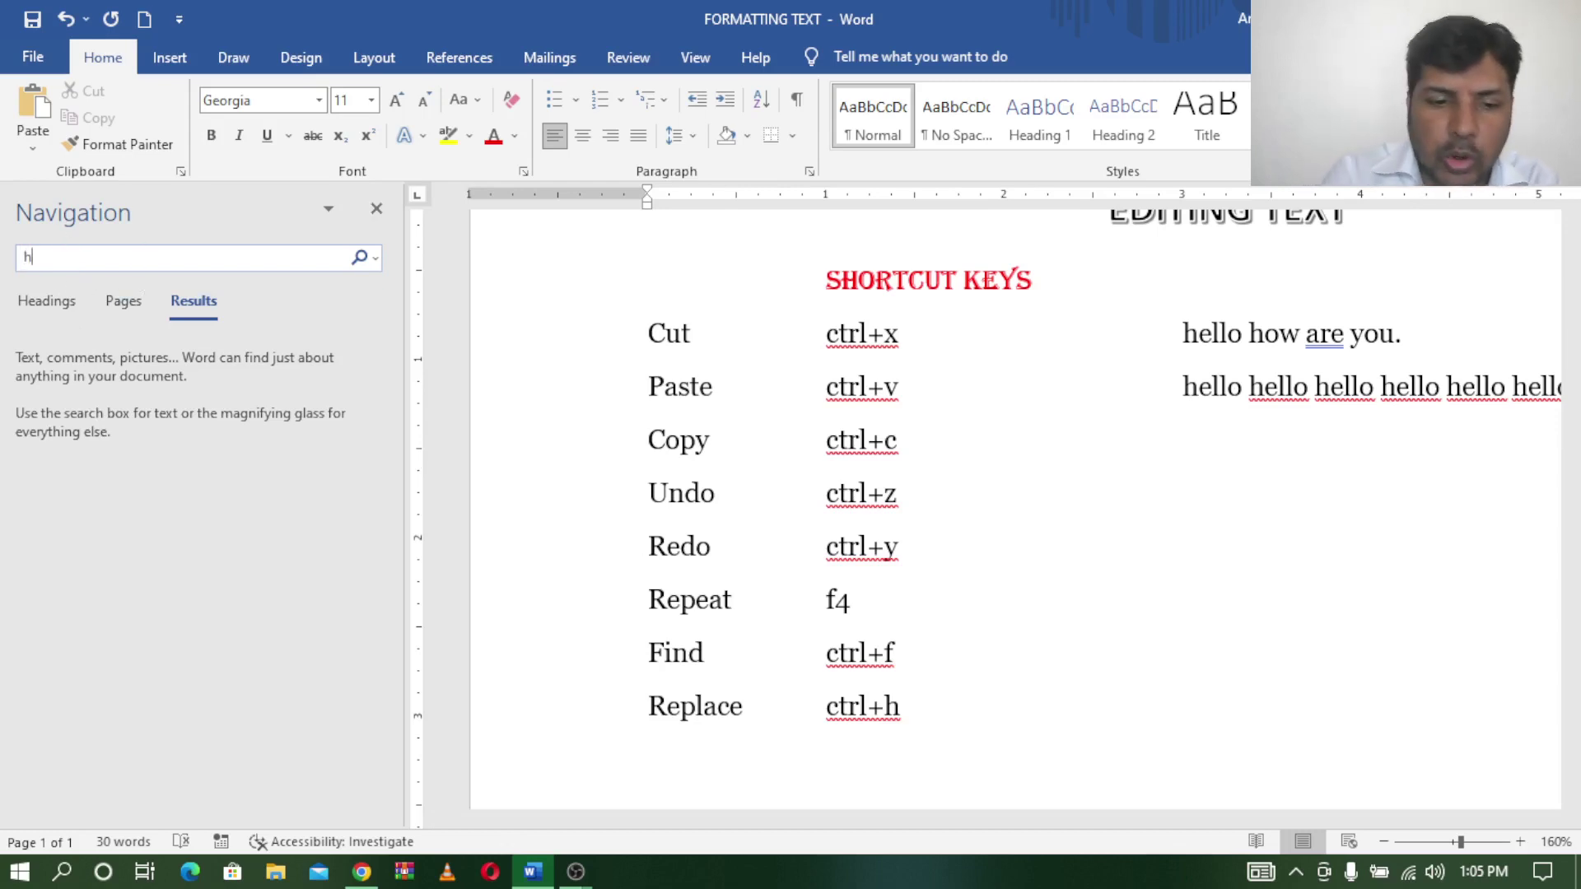
type("hello")
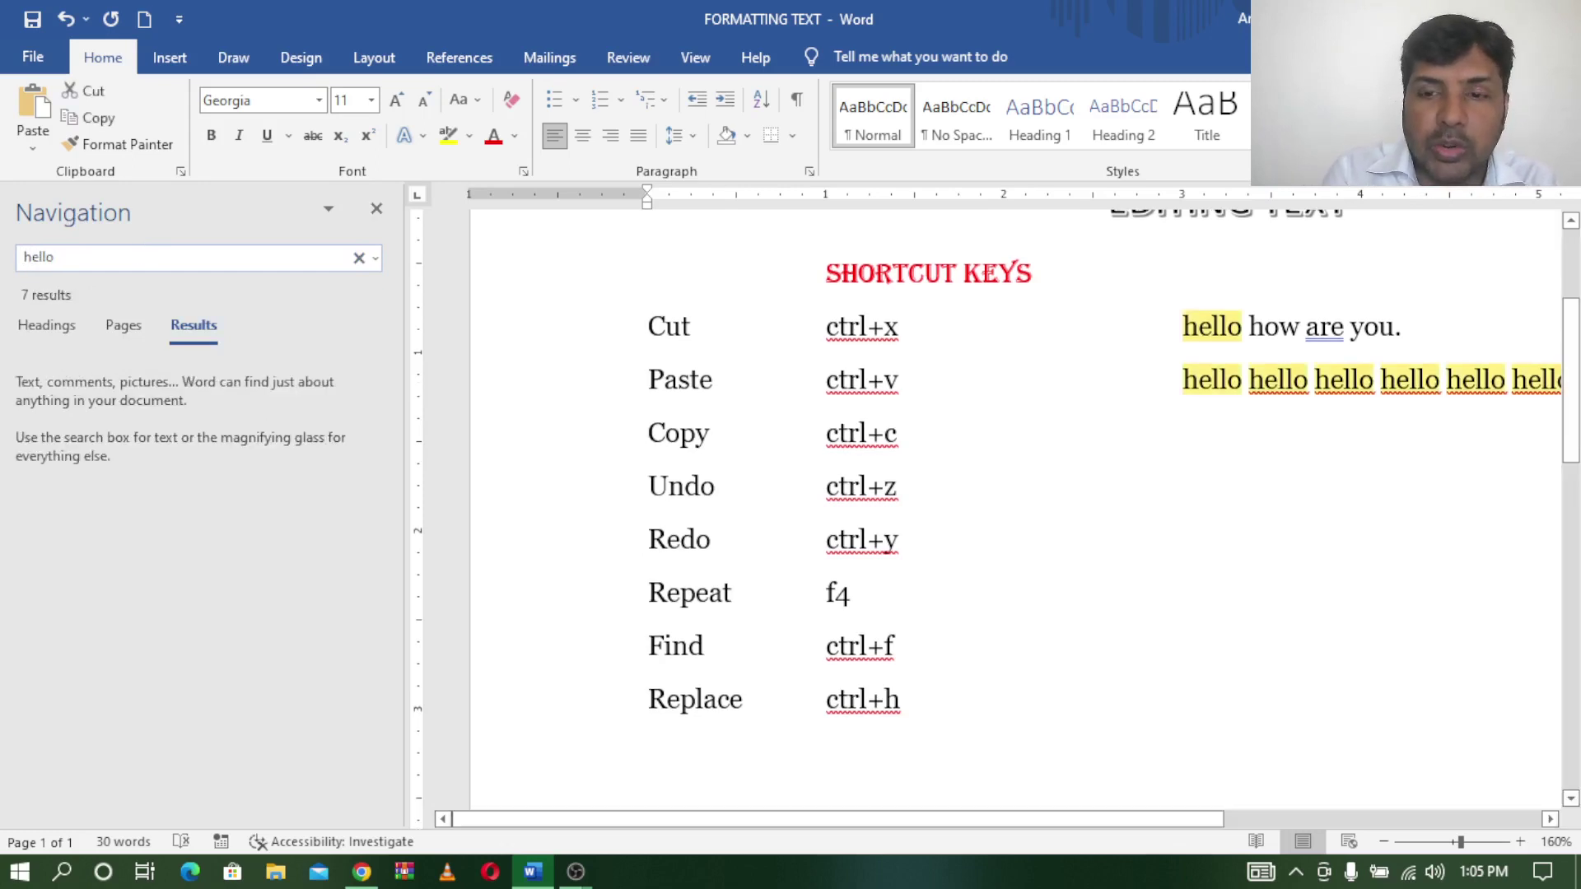
key("Return")
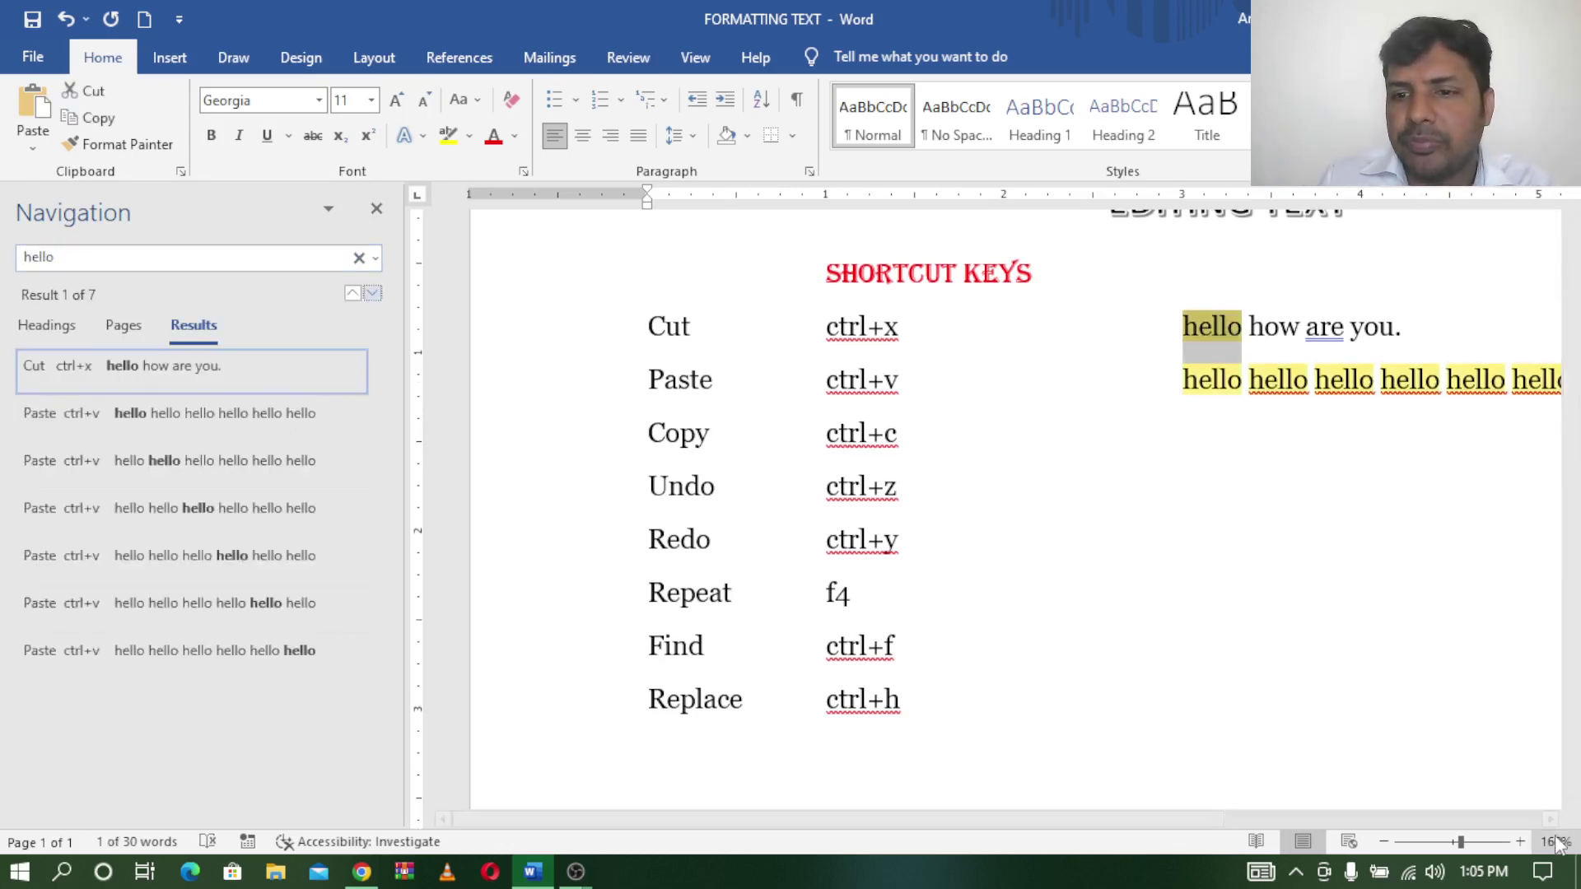
left_click(1551, 819)
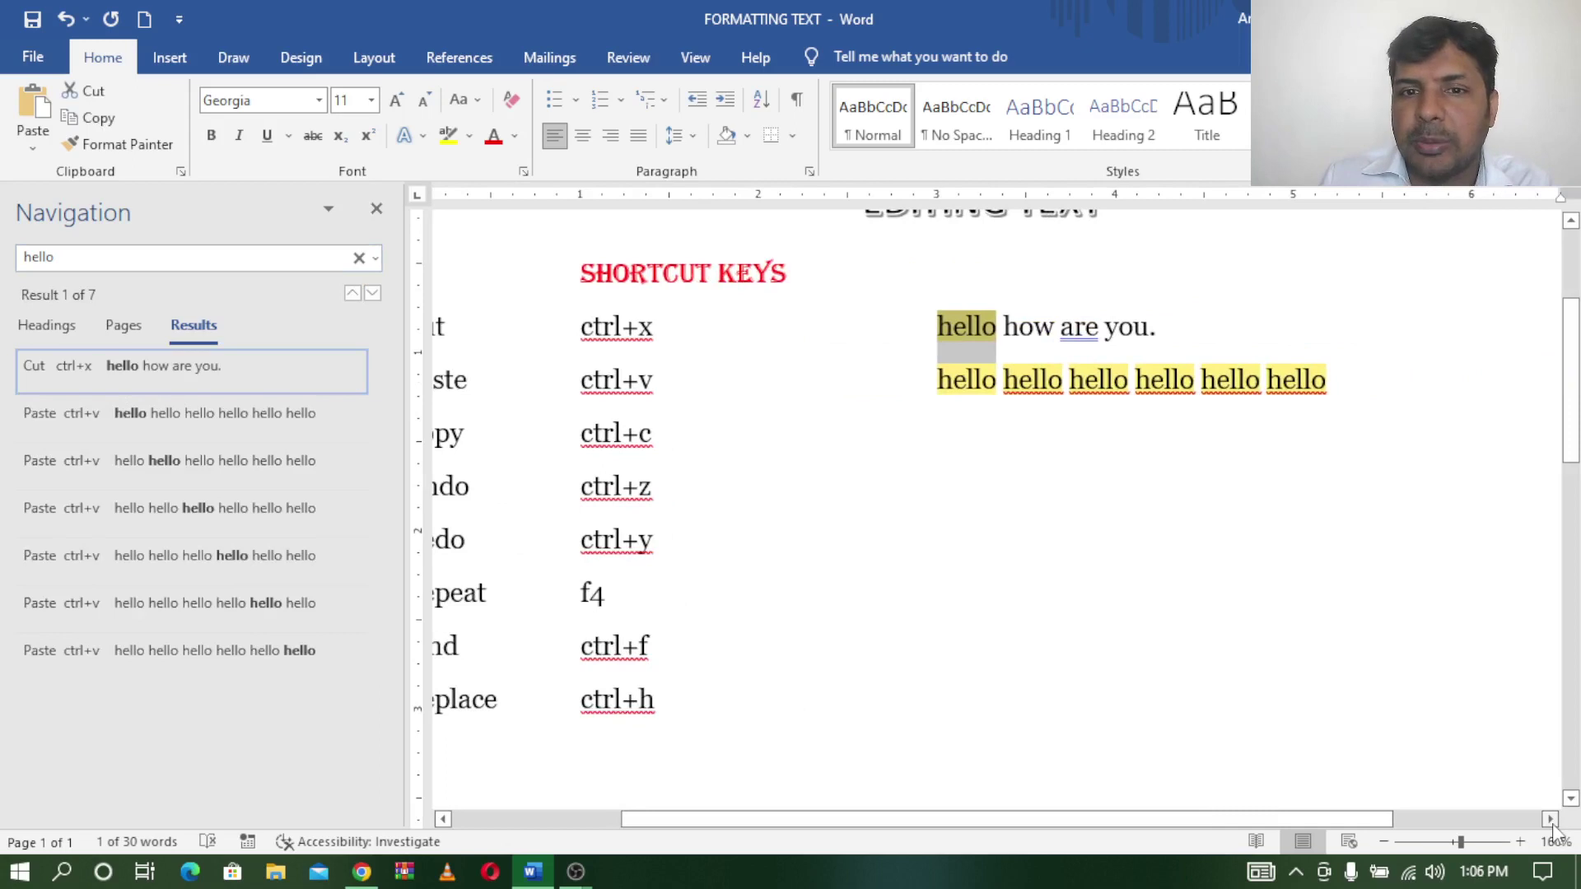
left_click_drag(1272, 823, 1124, 824)
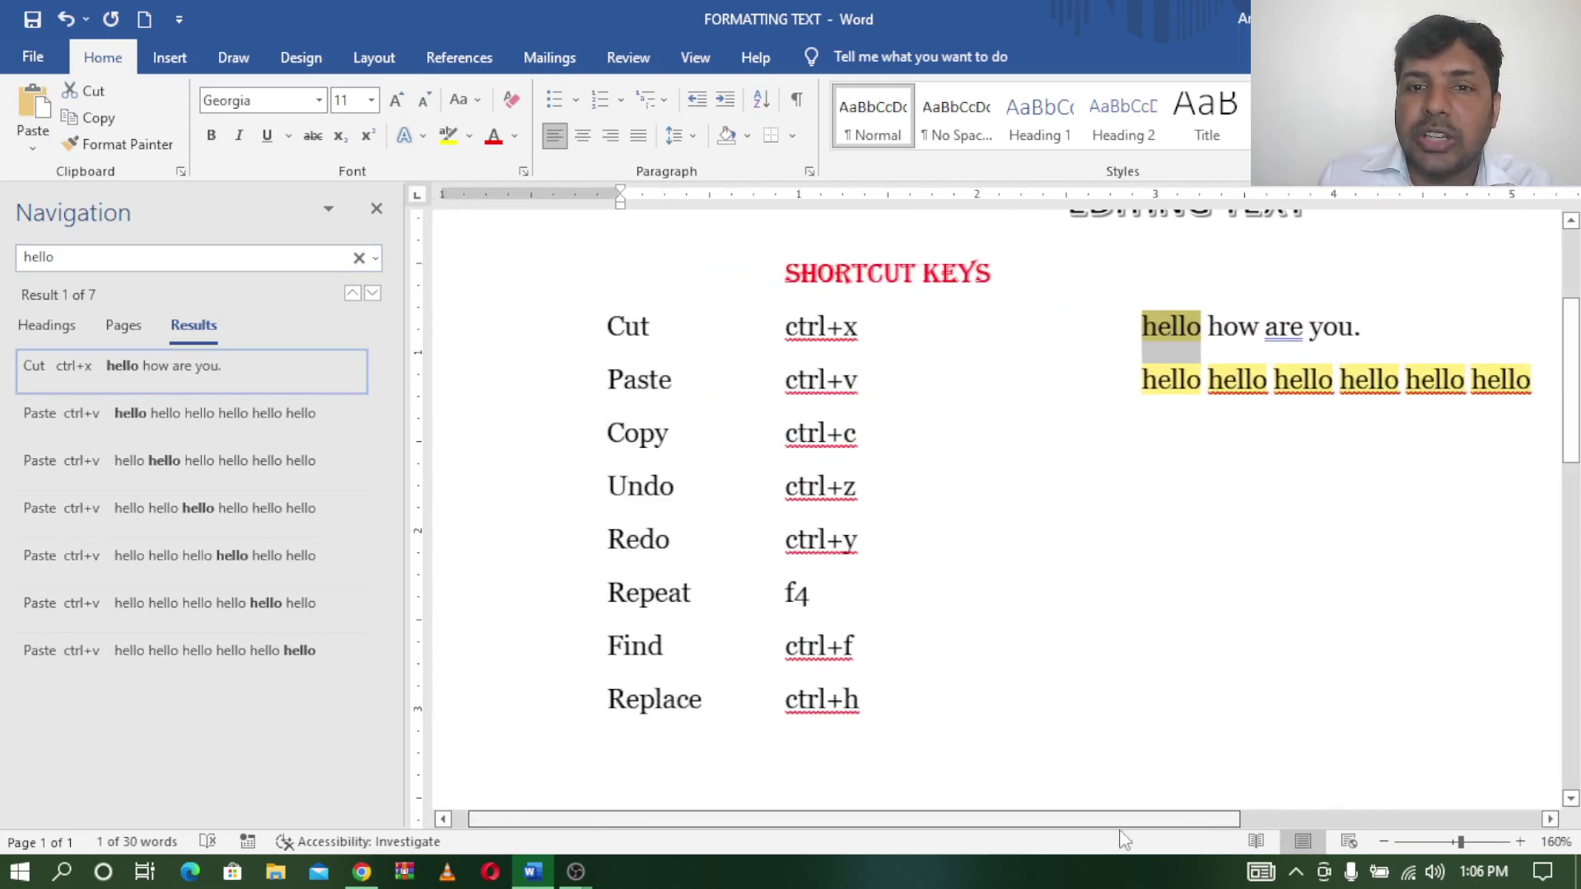
- Scroll back to the shortcut list and place the caret below the Replace line
scroll(1075, 583, "down", 10)
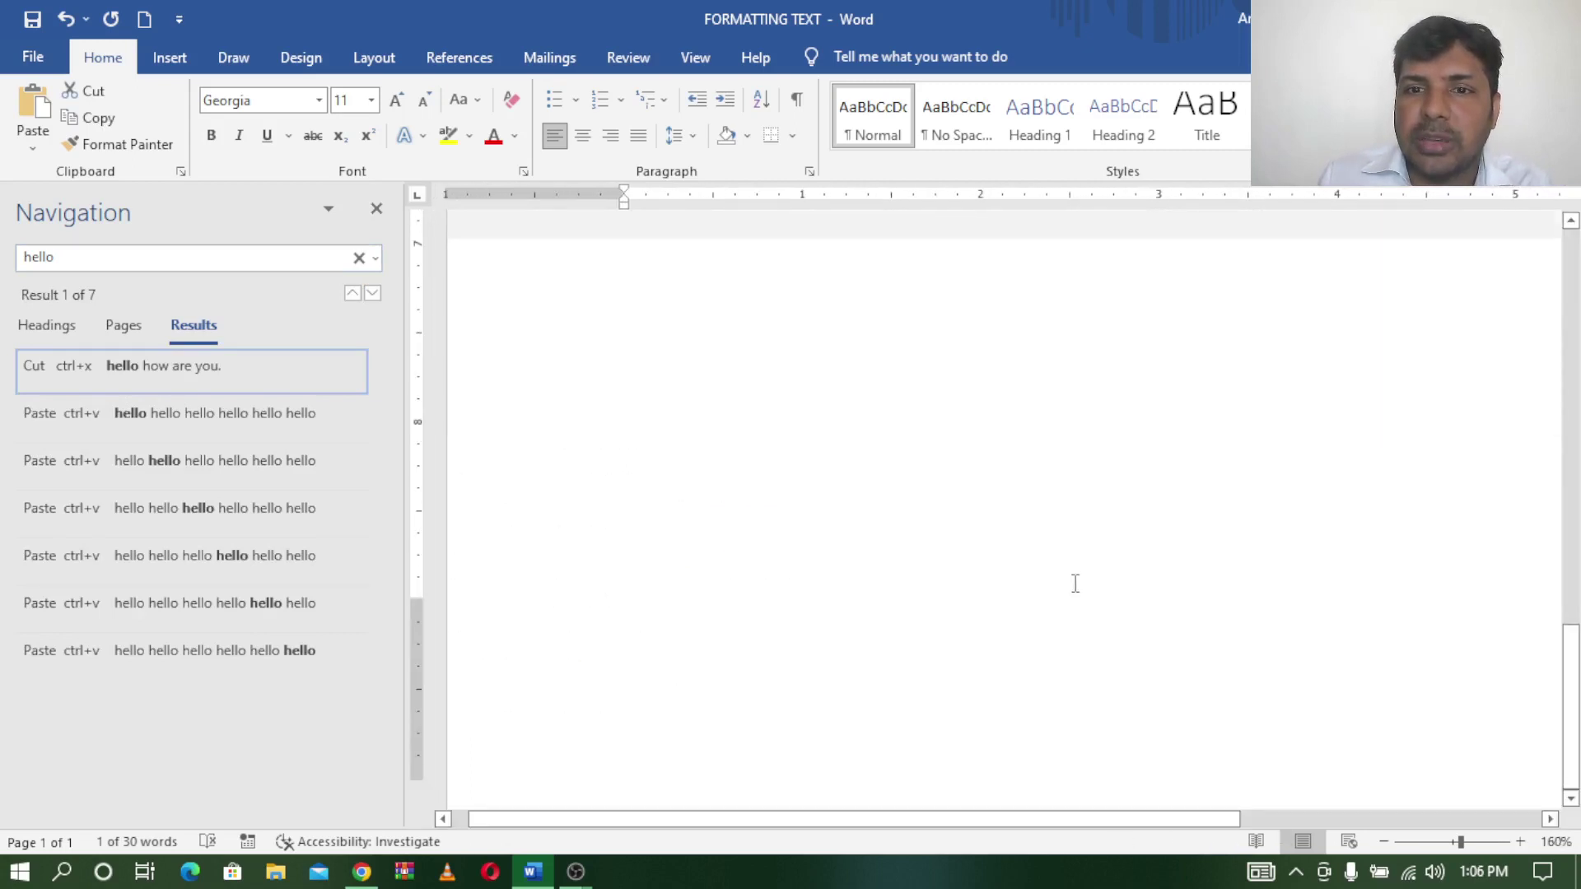
scroll(1075, 583, "up", 10)
scroll(1070, 583, "down", 5)
scroll(1064, 584, "up", 3)
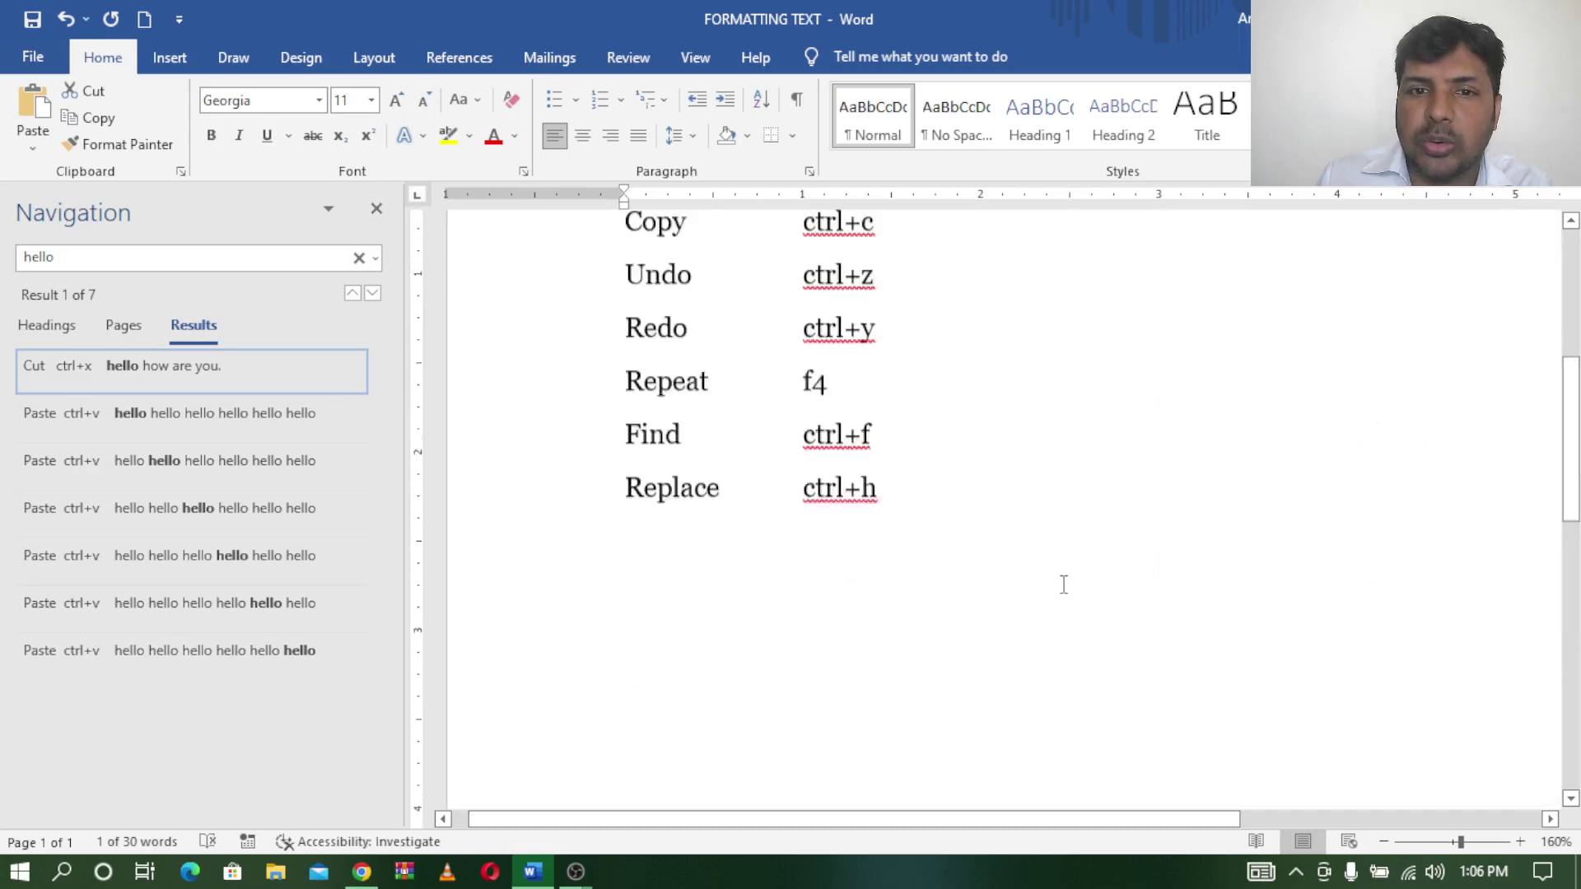
scroll(1064, 584, "up", 2)
left_click(1042, 639)
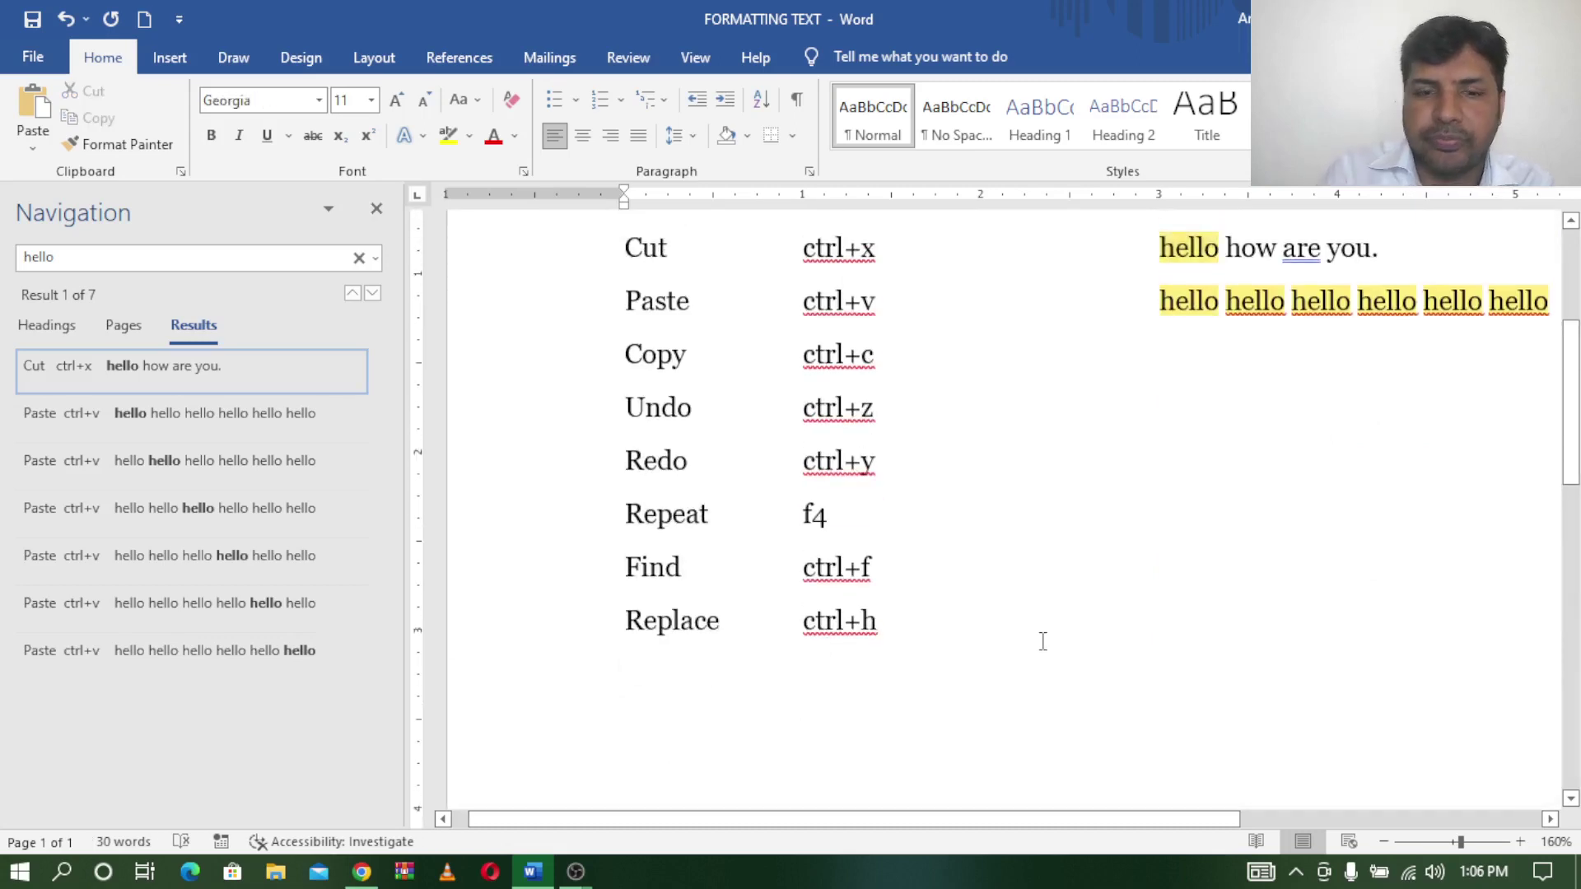
- Add blank lines and type 'hello' at the top of page 2
key("Return")
key("Return")
key("Return")
key("Return")
key("Return")
key("Return")
key("Return")
key("Return")
key("Return")
key("Return")
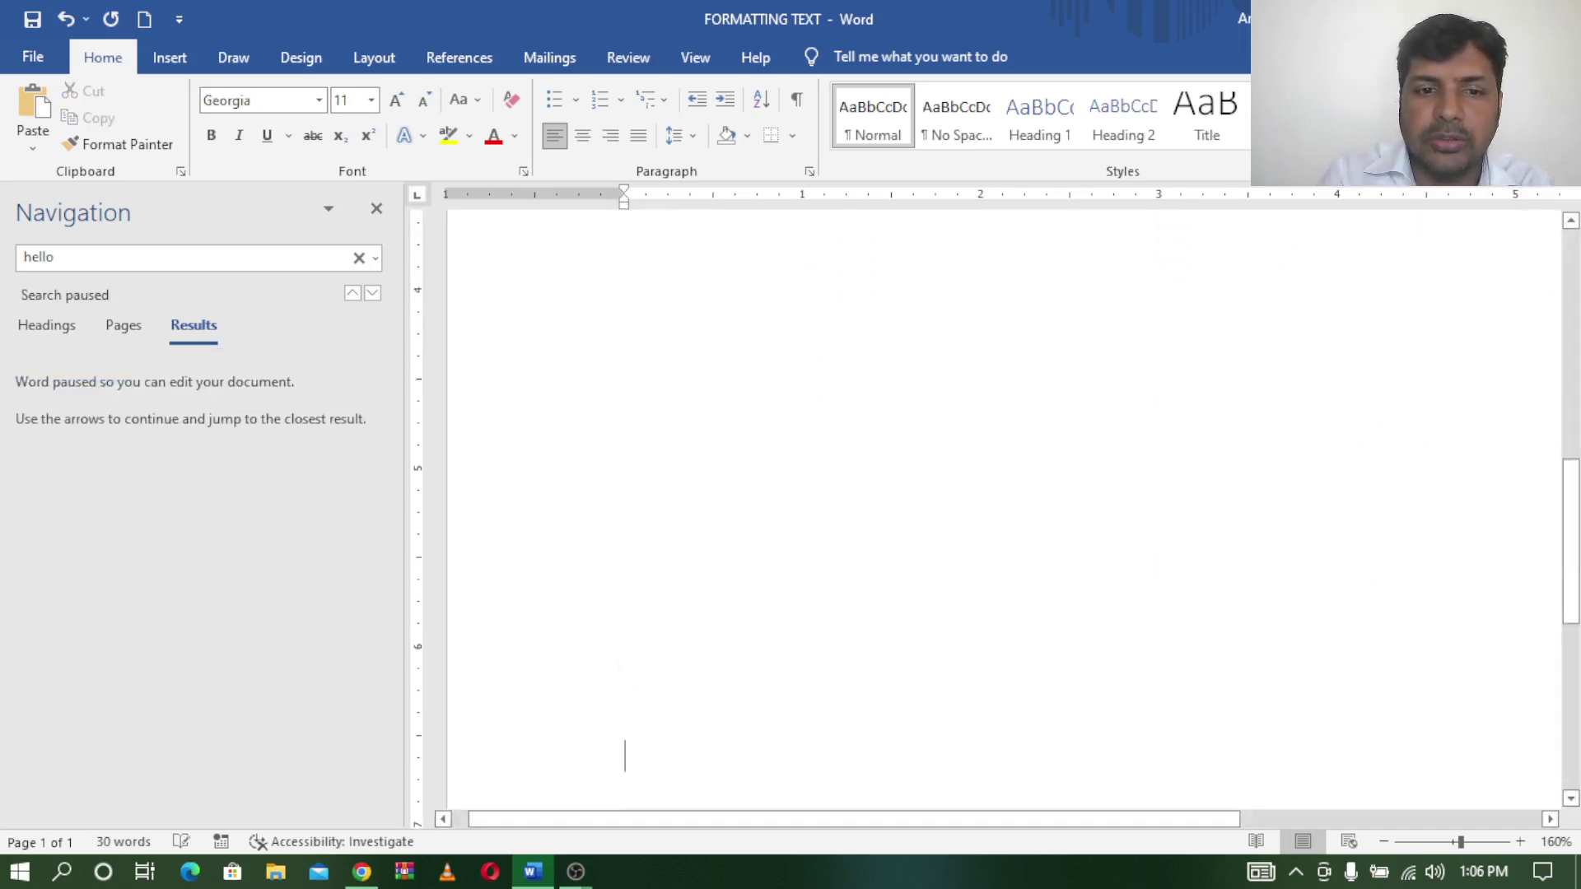
key("Return")
key("Return")
key("Return")
key("Return")
key("Return")
key("Return")
key("Return")
key("Return")
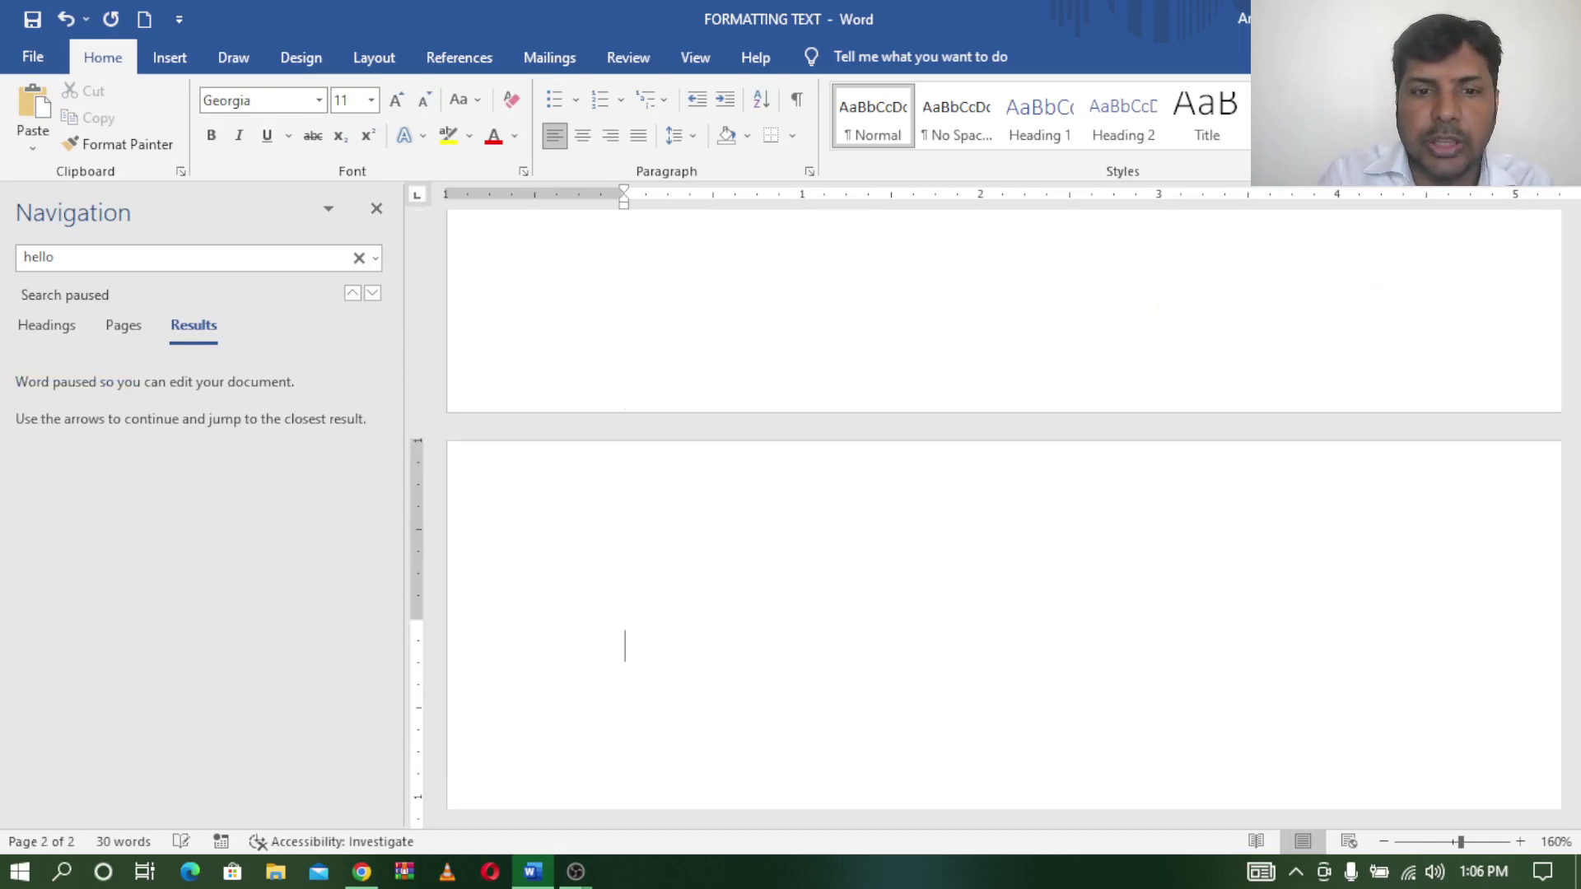
key("Up")
key("Up")
key("Up")
key("Down")
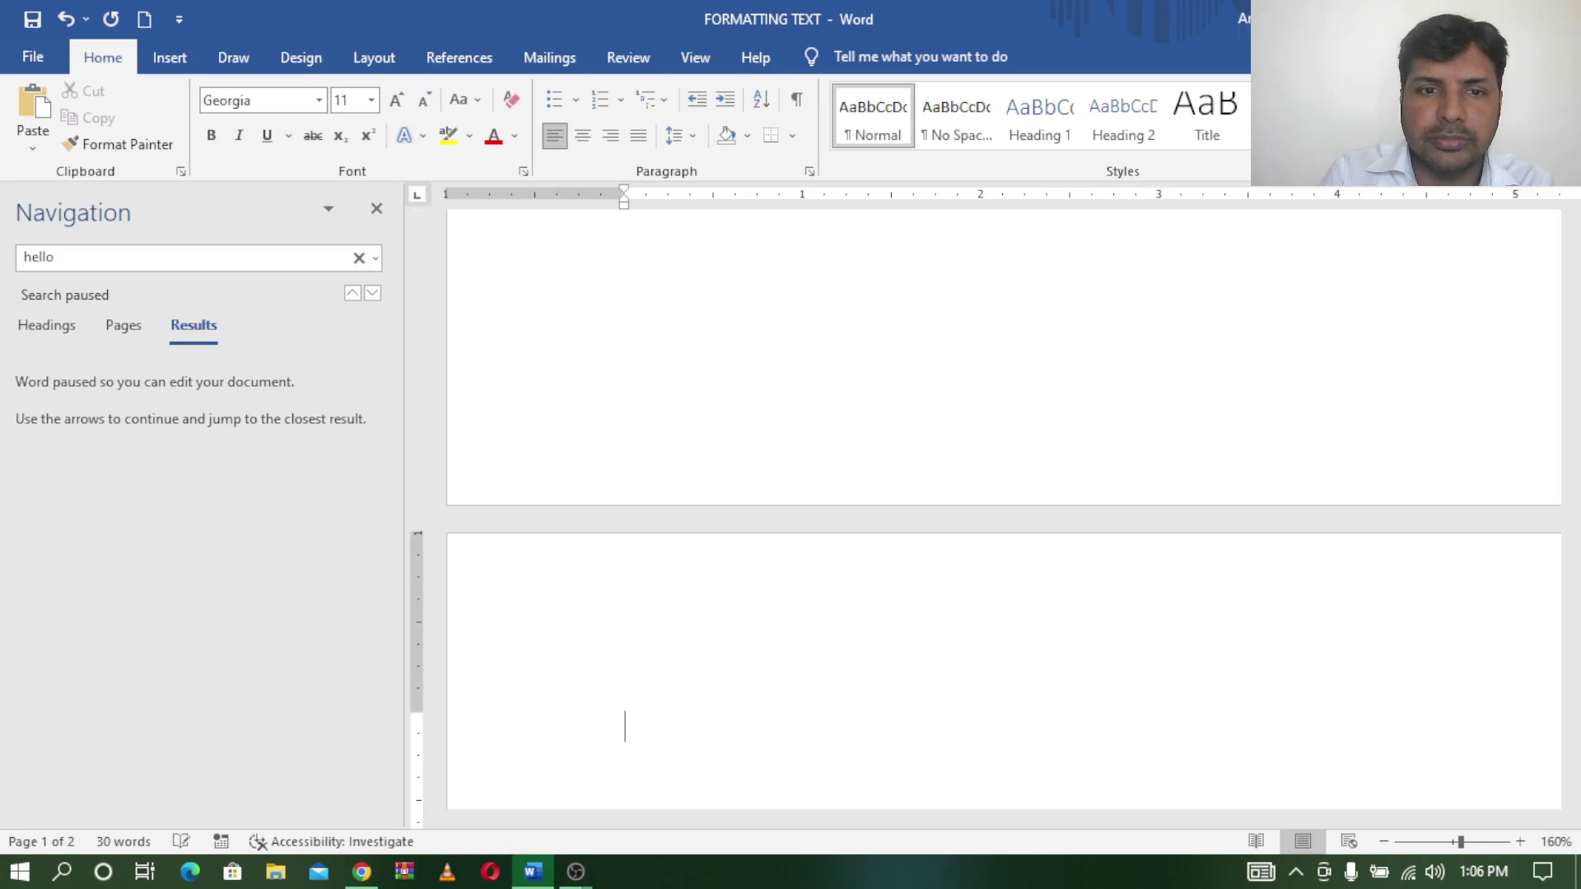
type("hello")
key("Return")
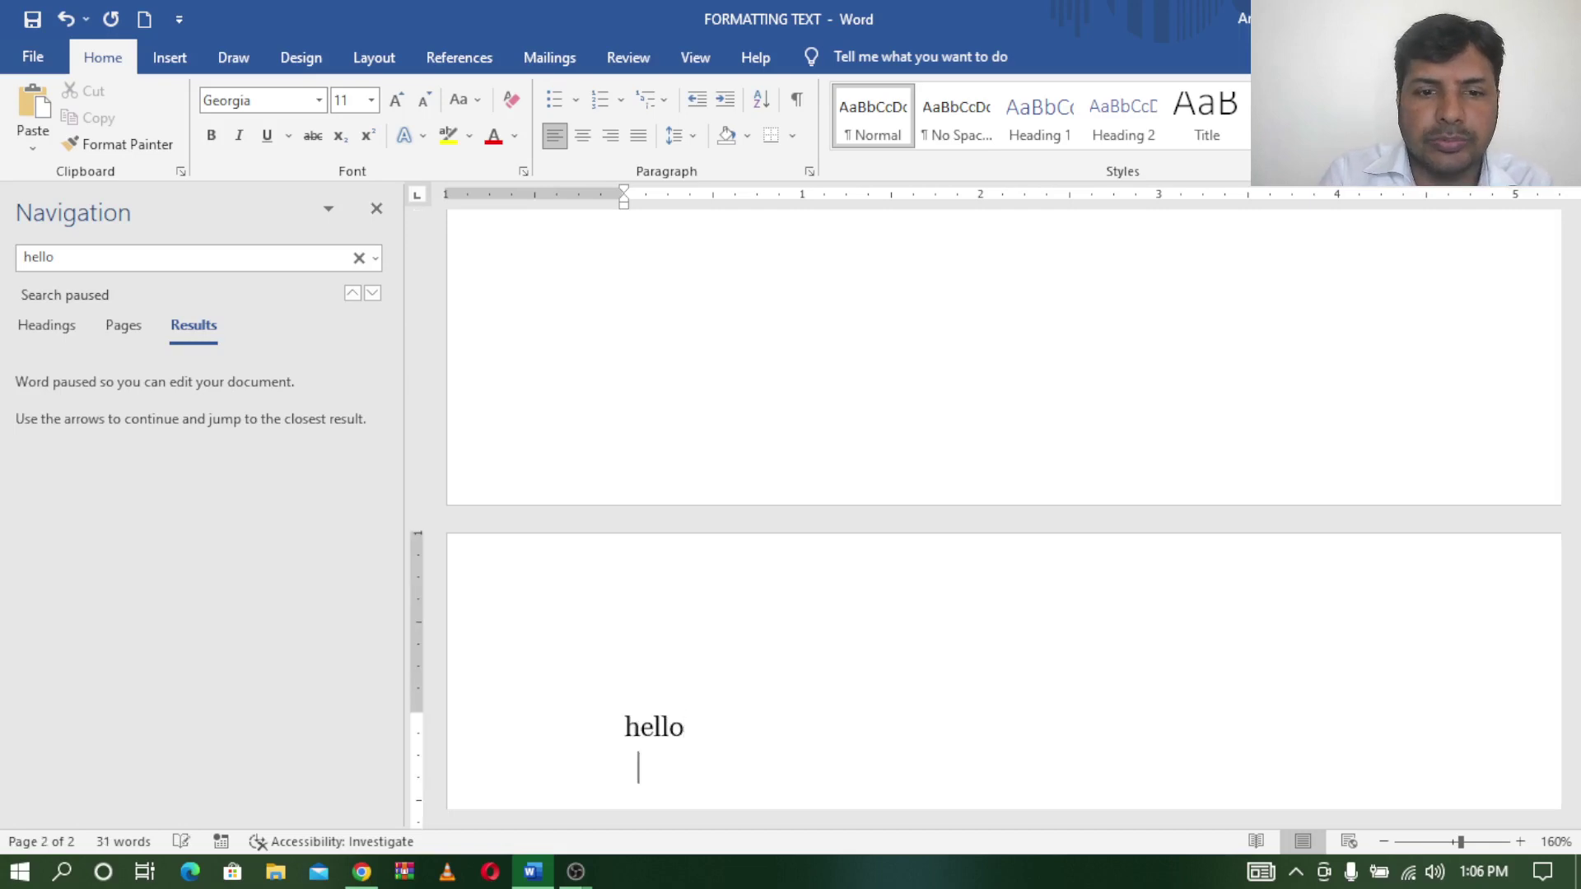
- Add lines until page 3 starts, type 'hello' there, and close the search pane
key("Return")
key("Return")
key("Return")
key("Return")
key("Return")
key("Return")
key("Return")
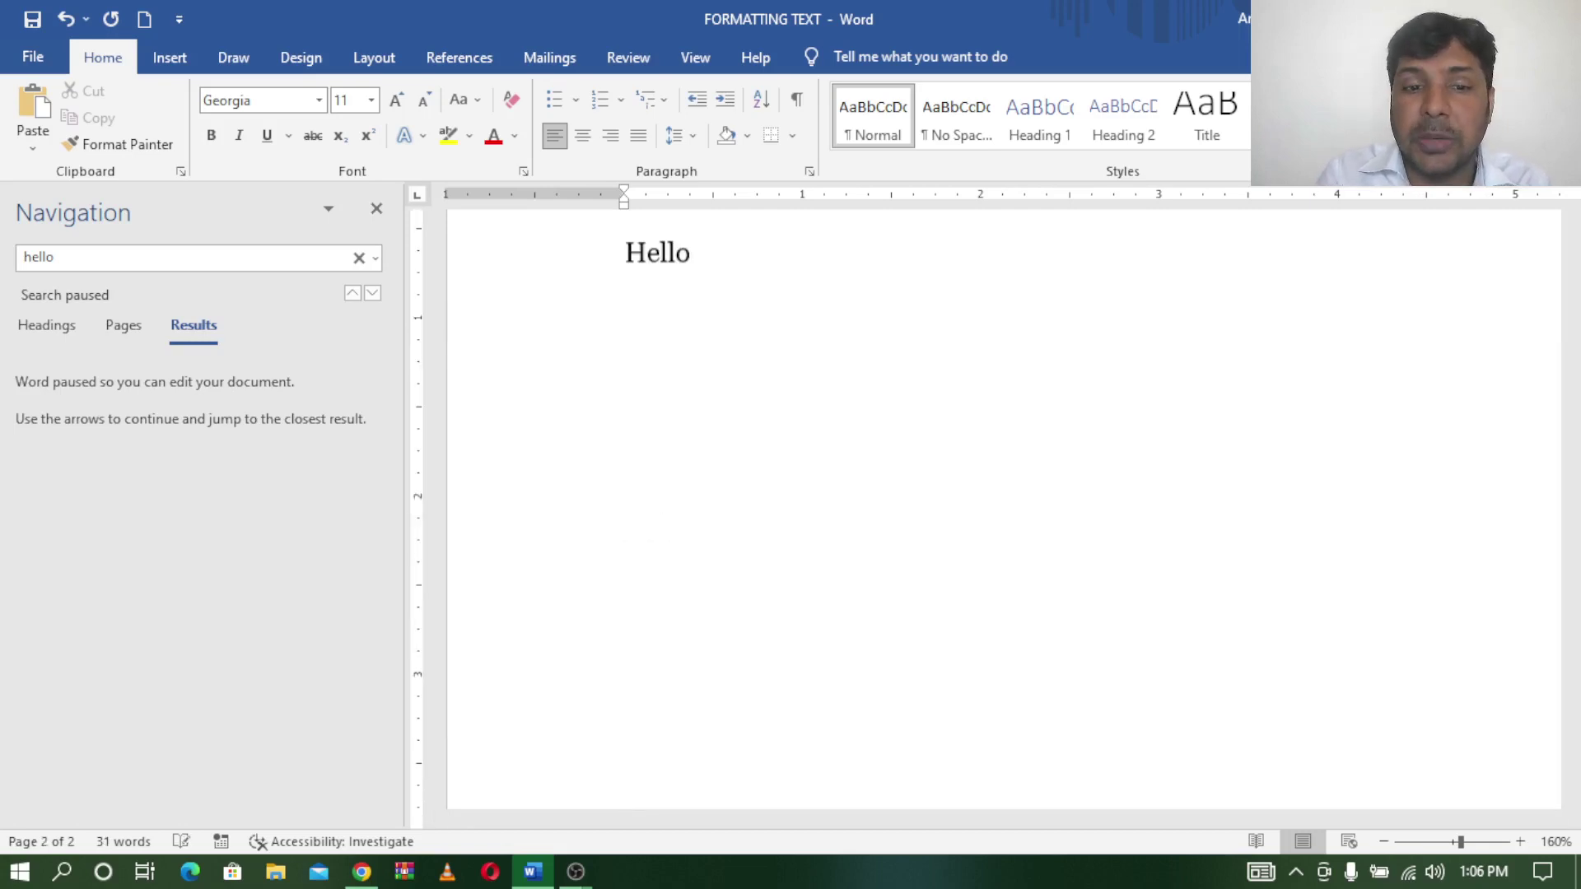
key("Return")
key("Return")
key("Return")
key("Return")
key("Return")
key("Return")
key("Return")
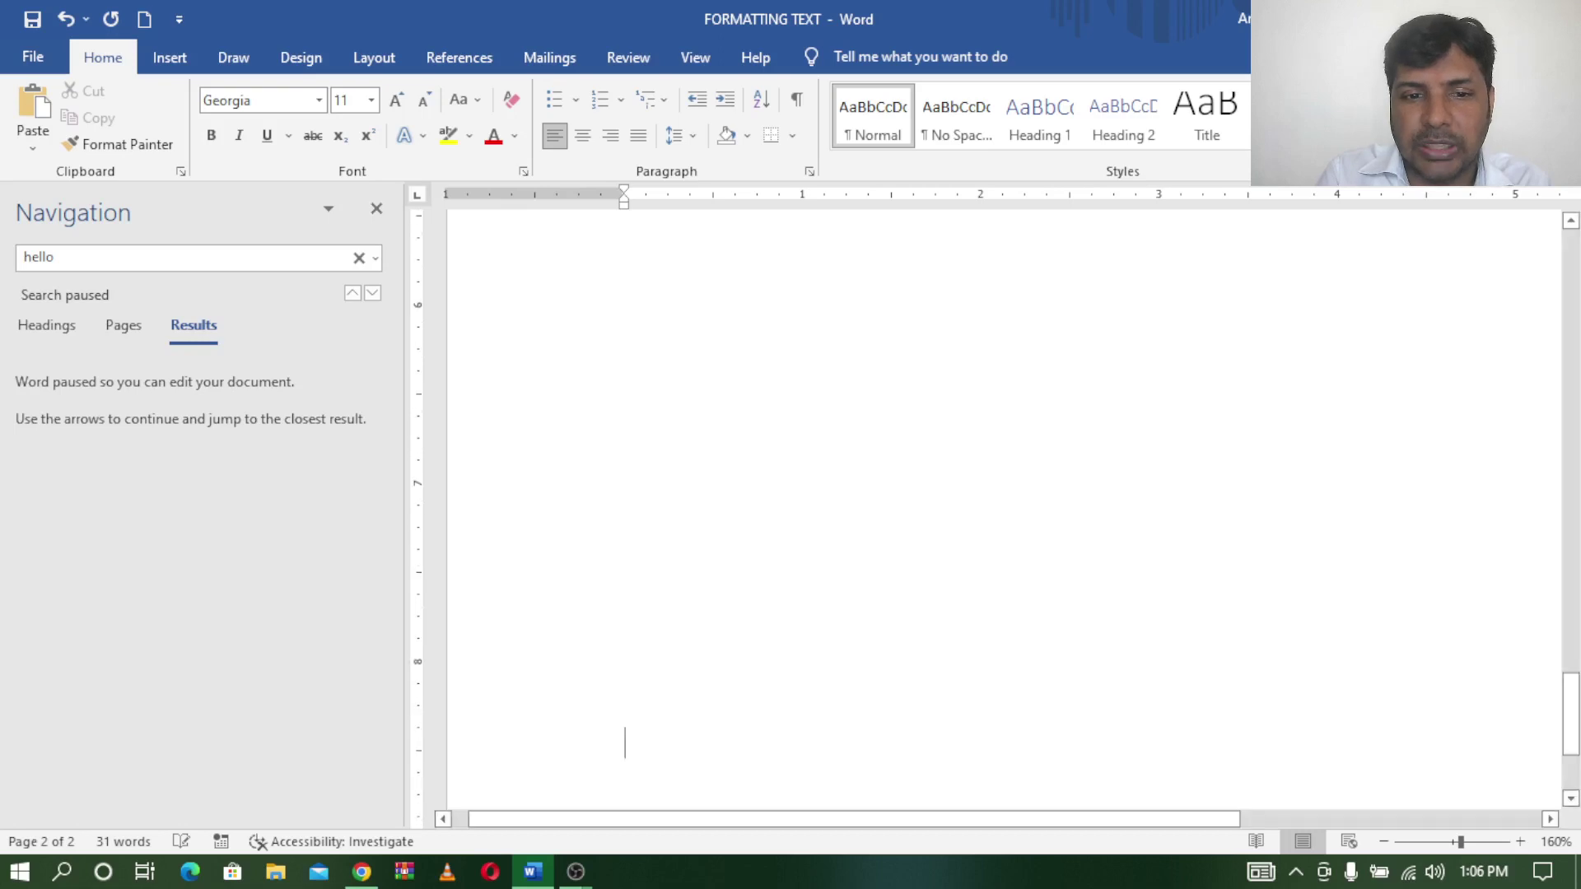
key("Return")
key("Return")
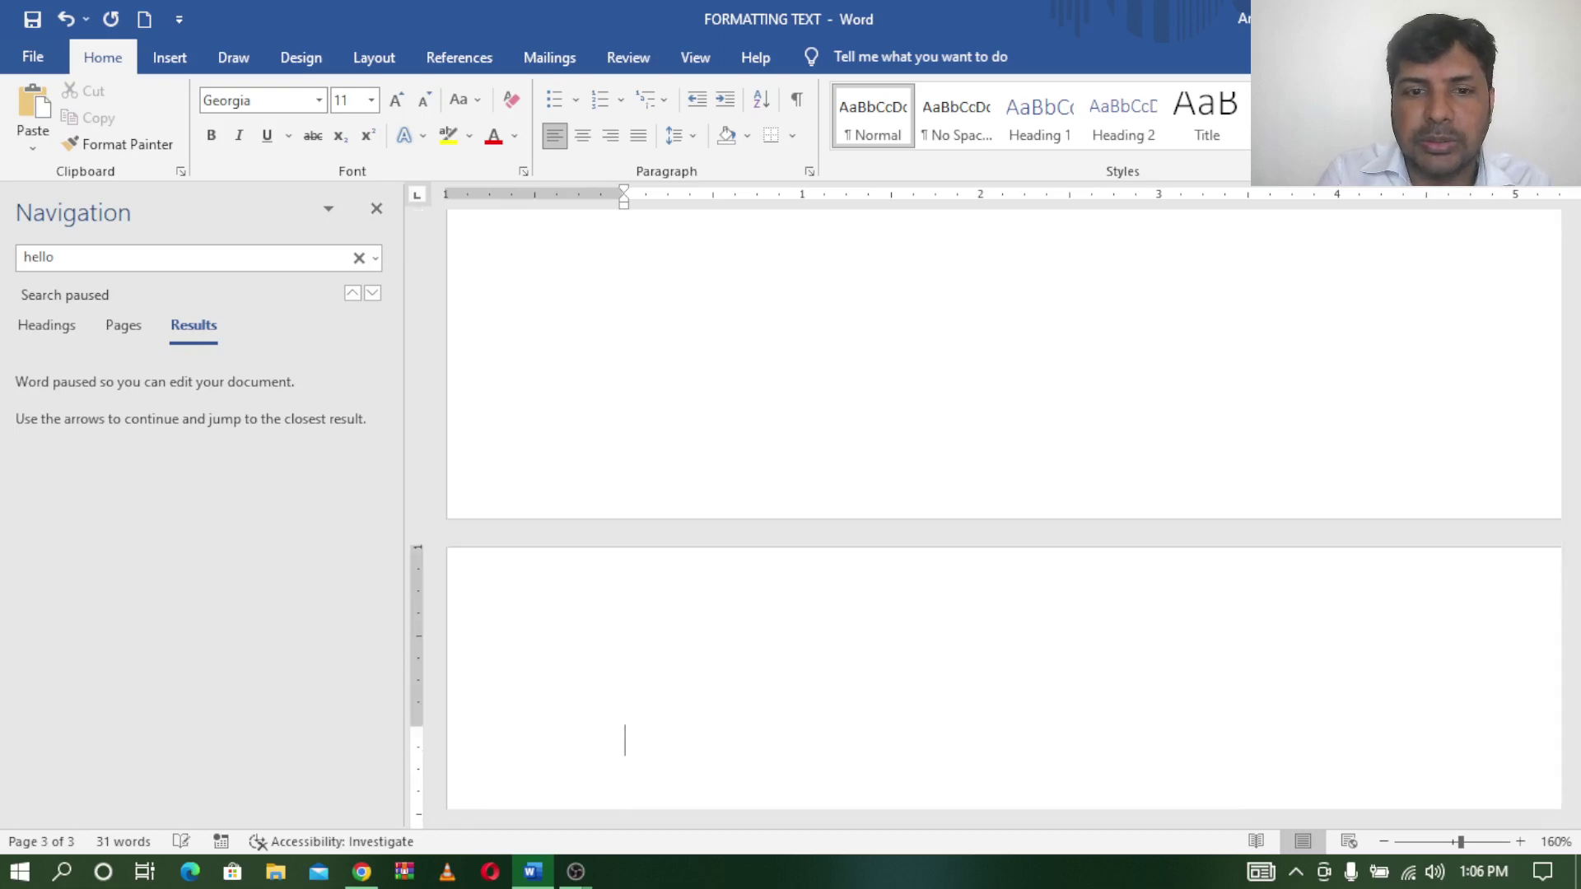
type("hello")
key("Return")
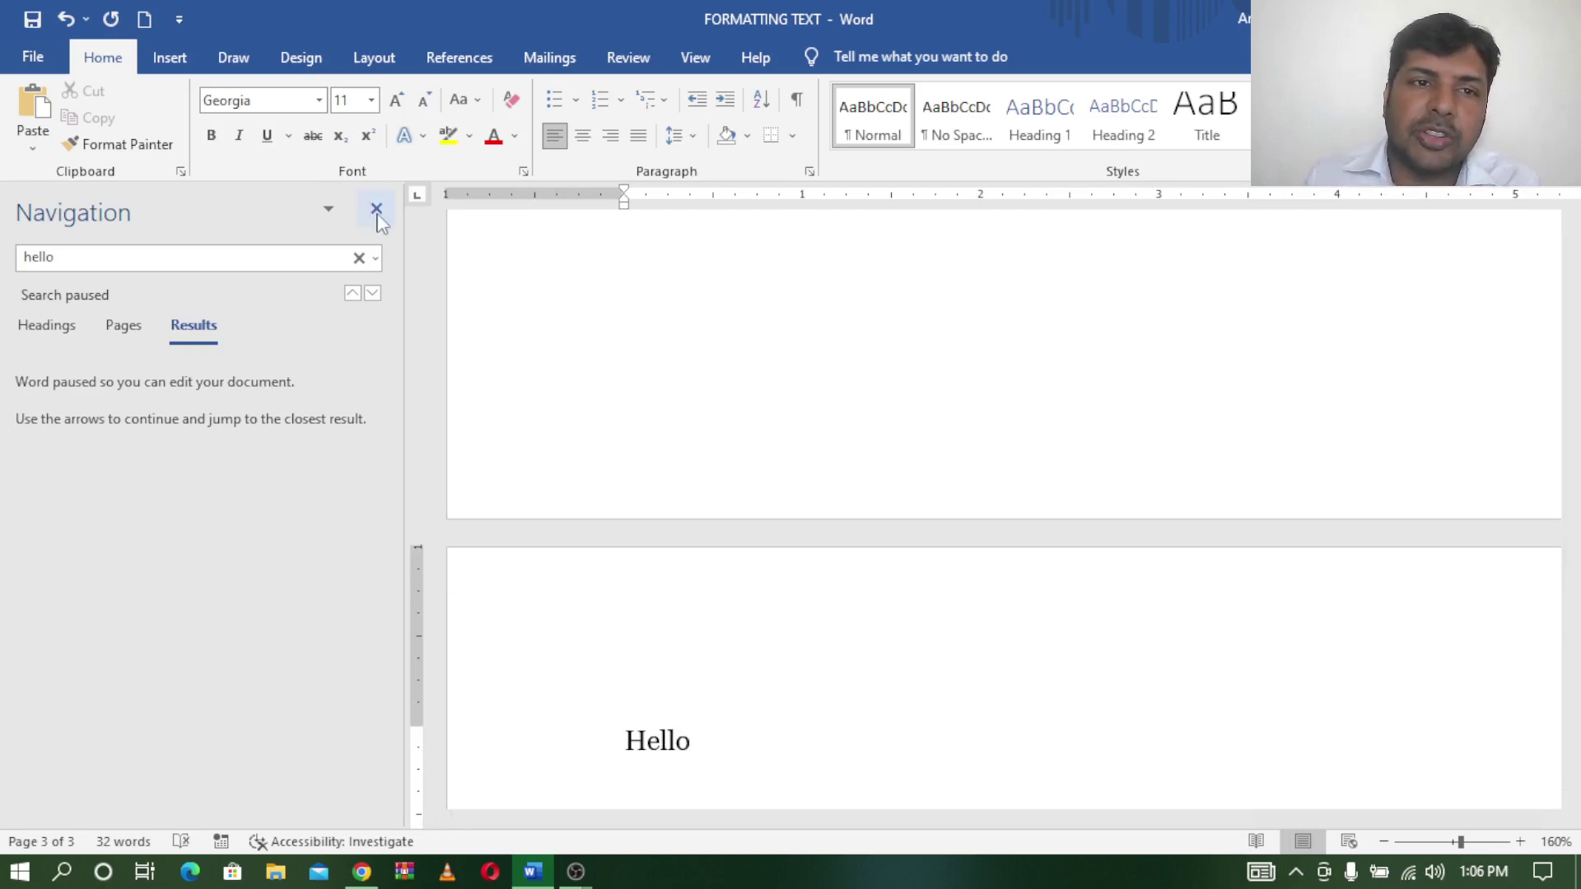
left_click(359, 257)
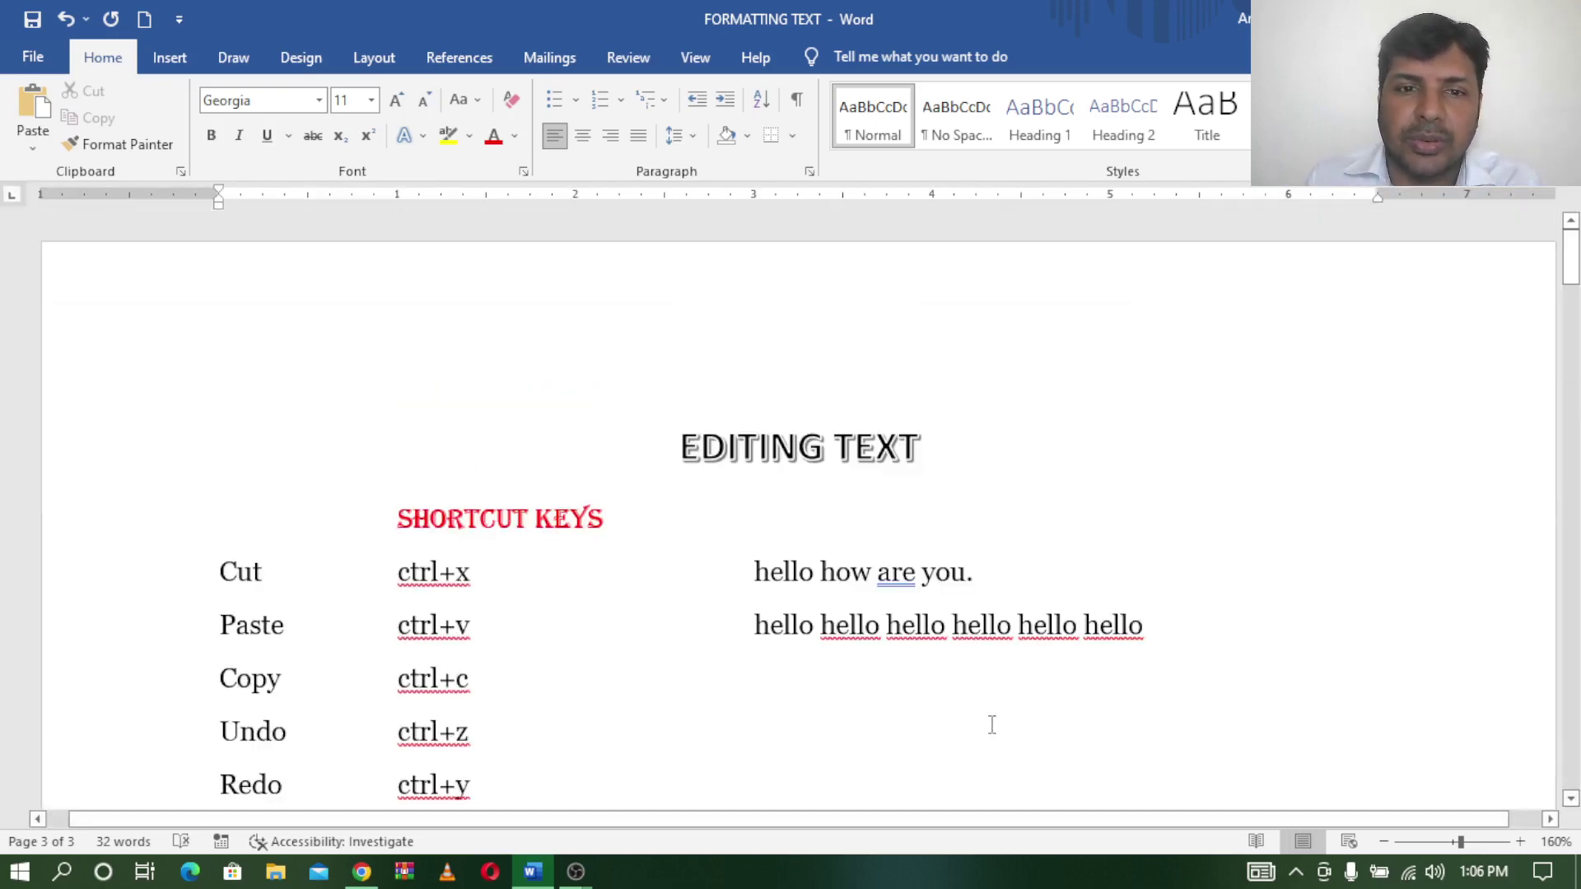
- Search for 'hello' again and jump to the ninth and last match
key("ctrl+f")
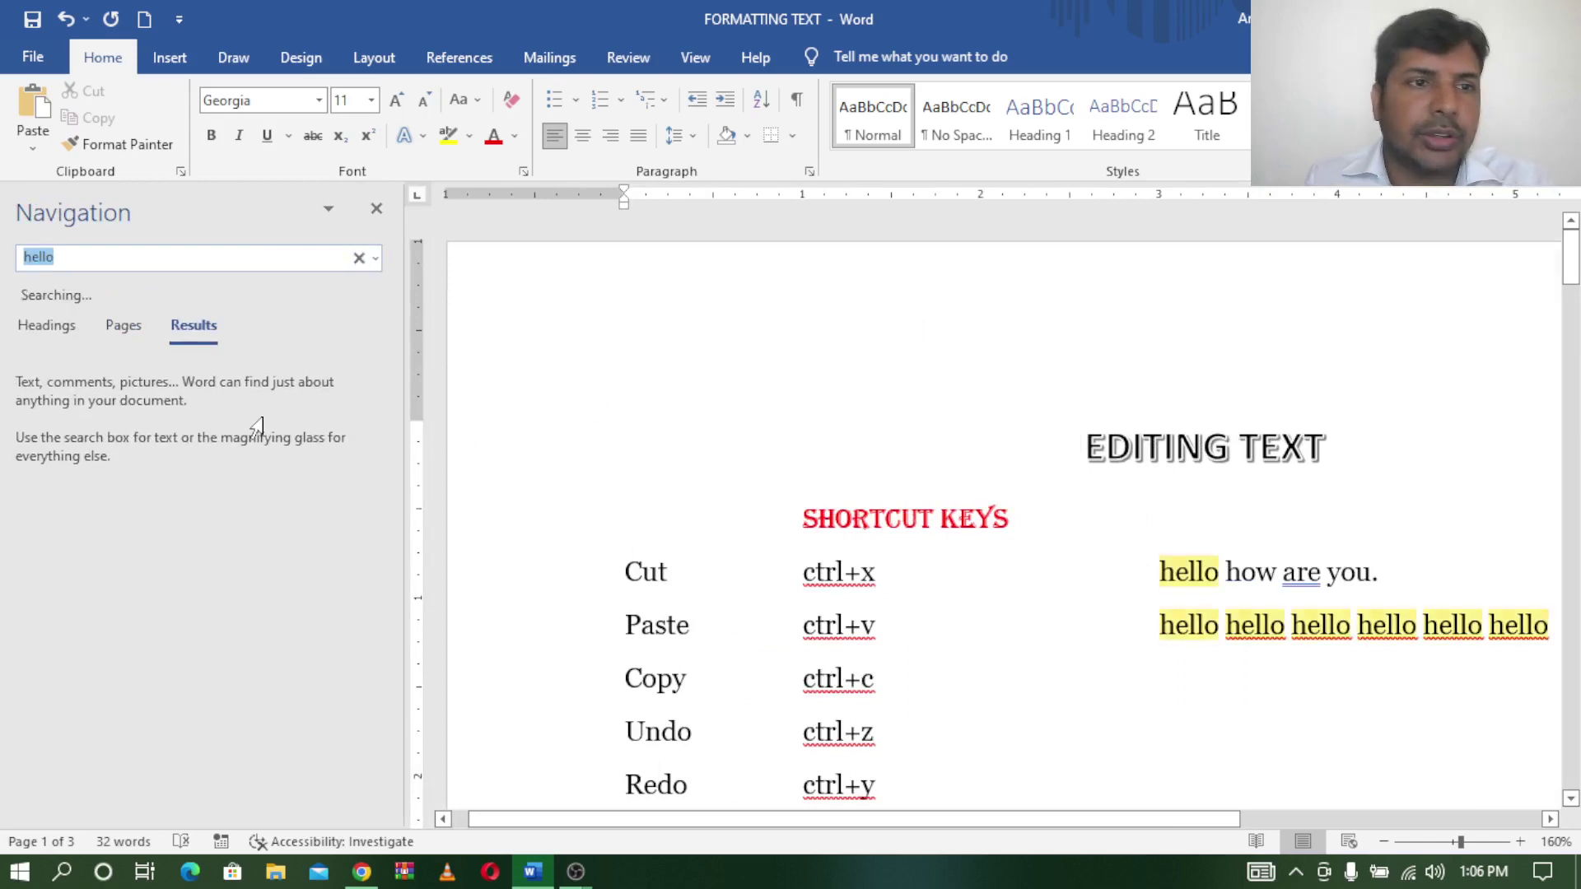
left_click(184, 257)
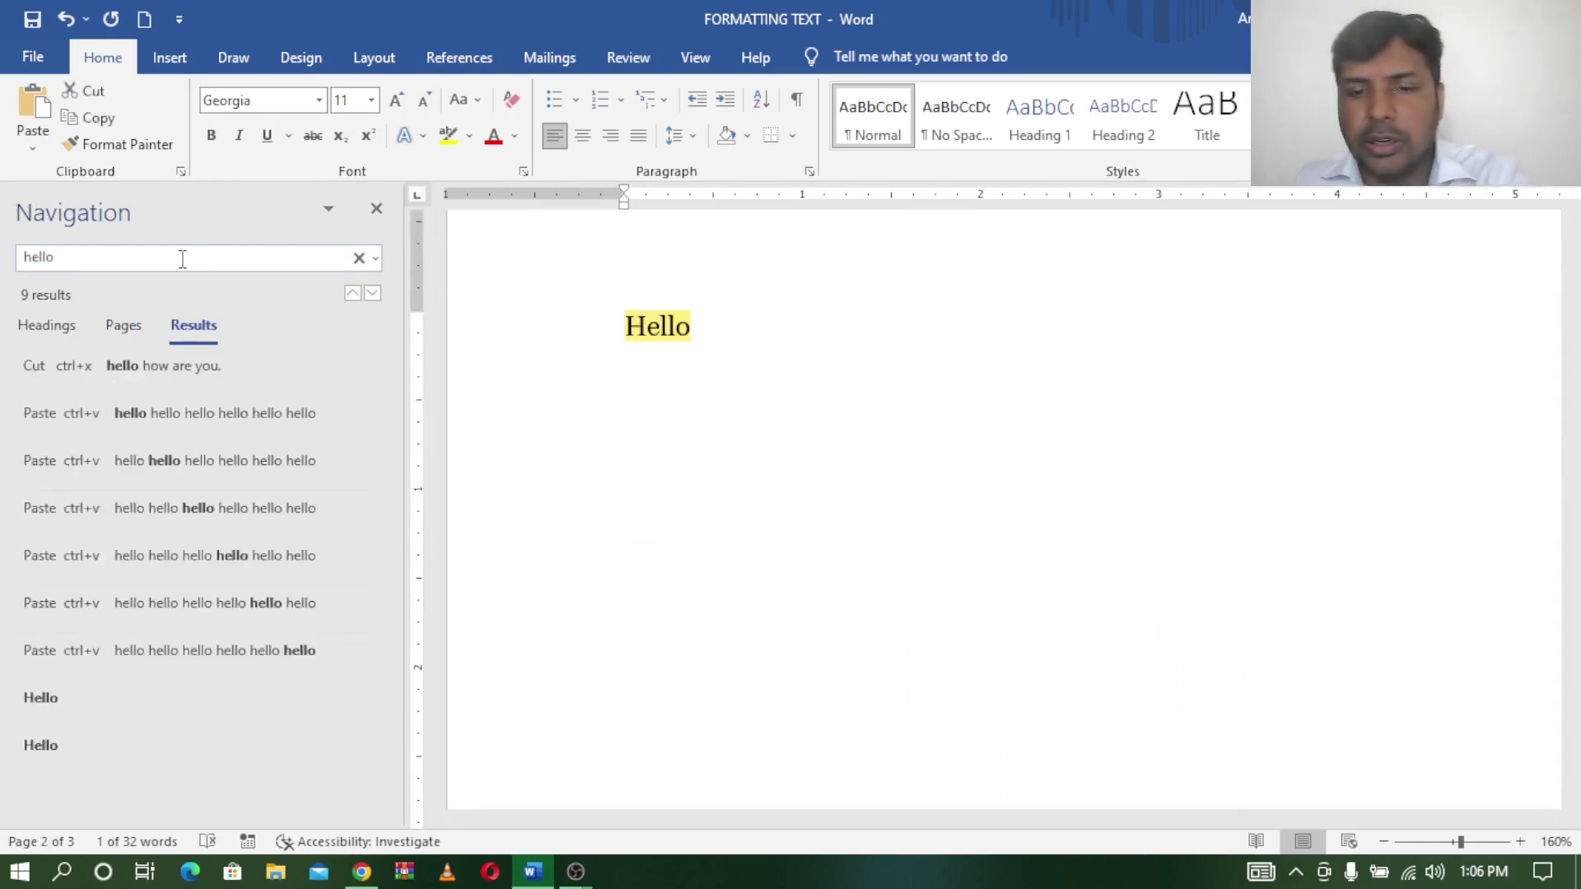
left_click(372, 293)
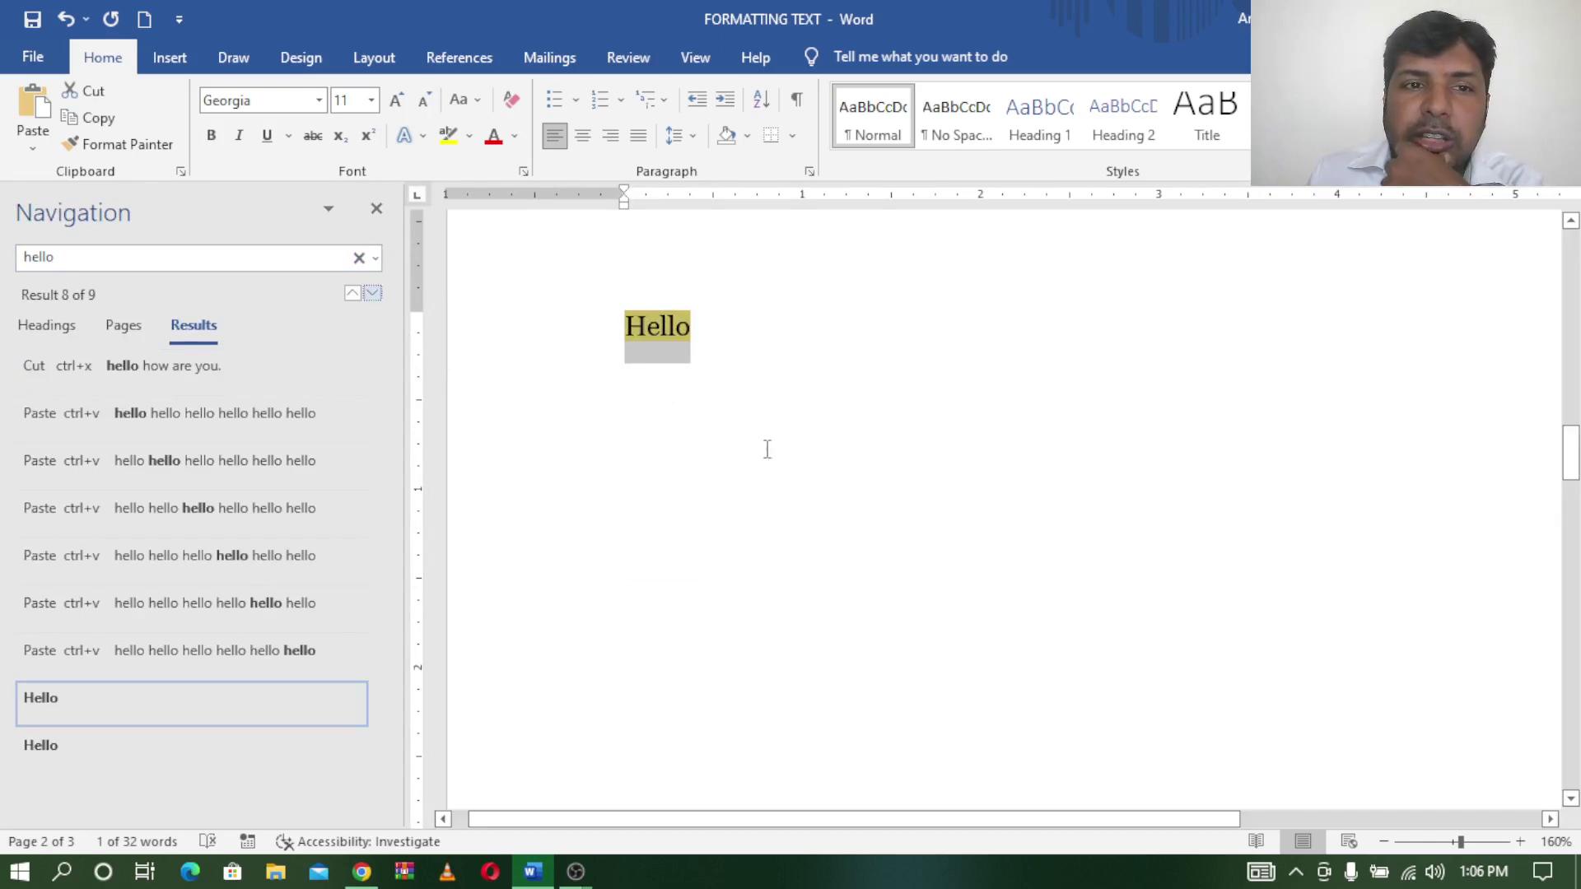
left_click(167, 258)
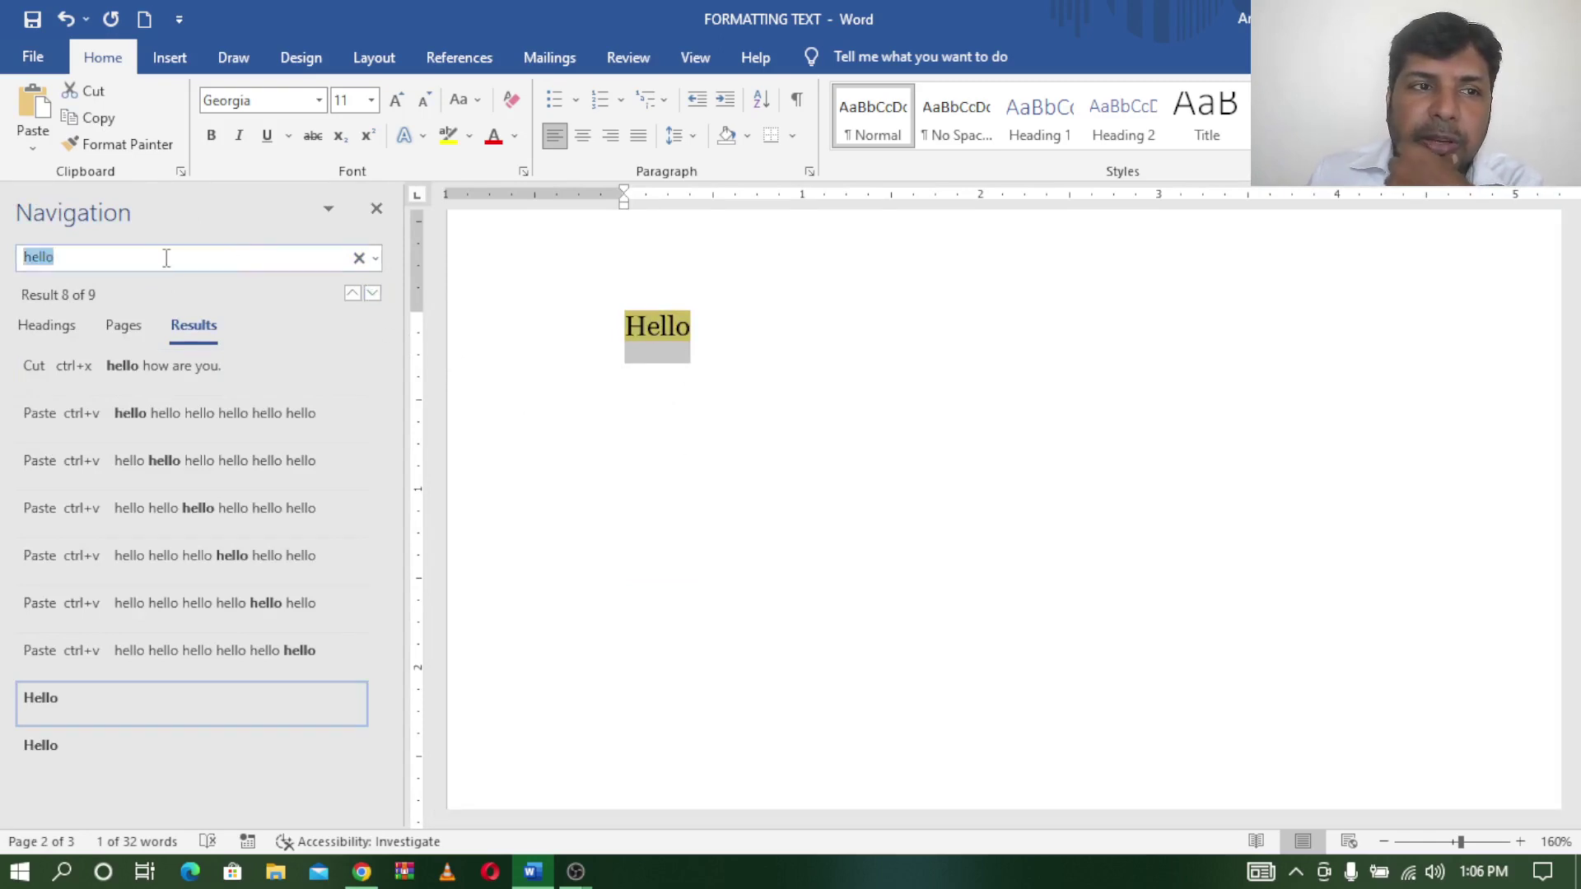
key("Return")
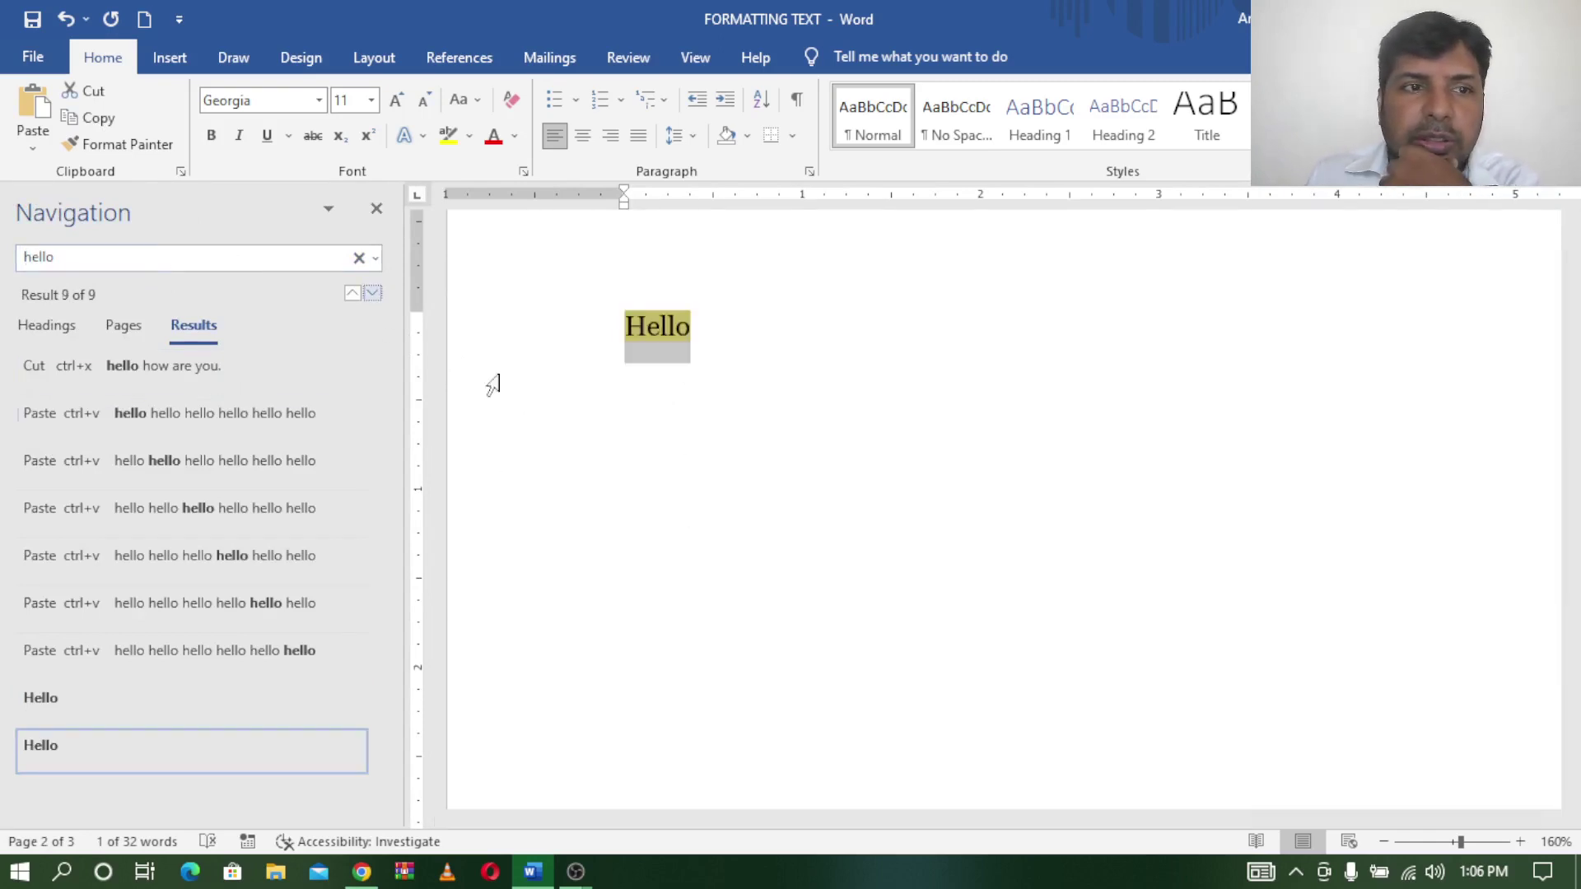
- Cycle through all nine 'hello' matches, then clear the search and its highlights
left_click(373, 294)
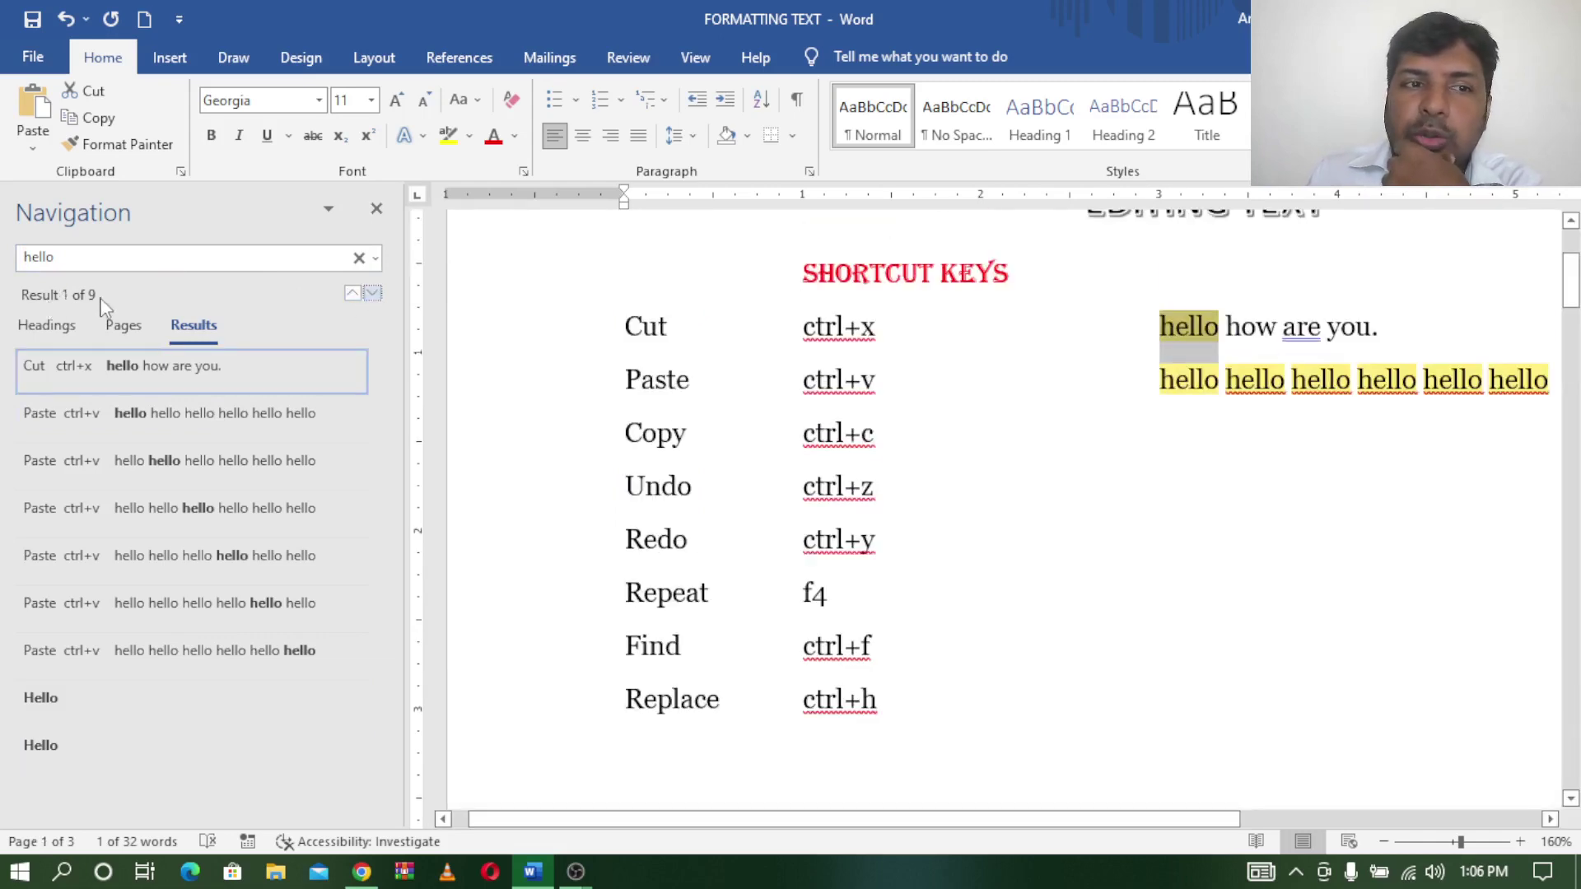
left_click(373, 294)
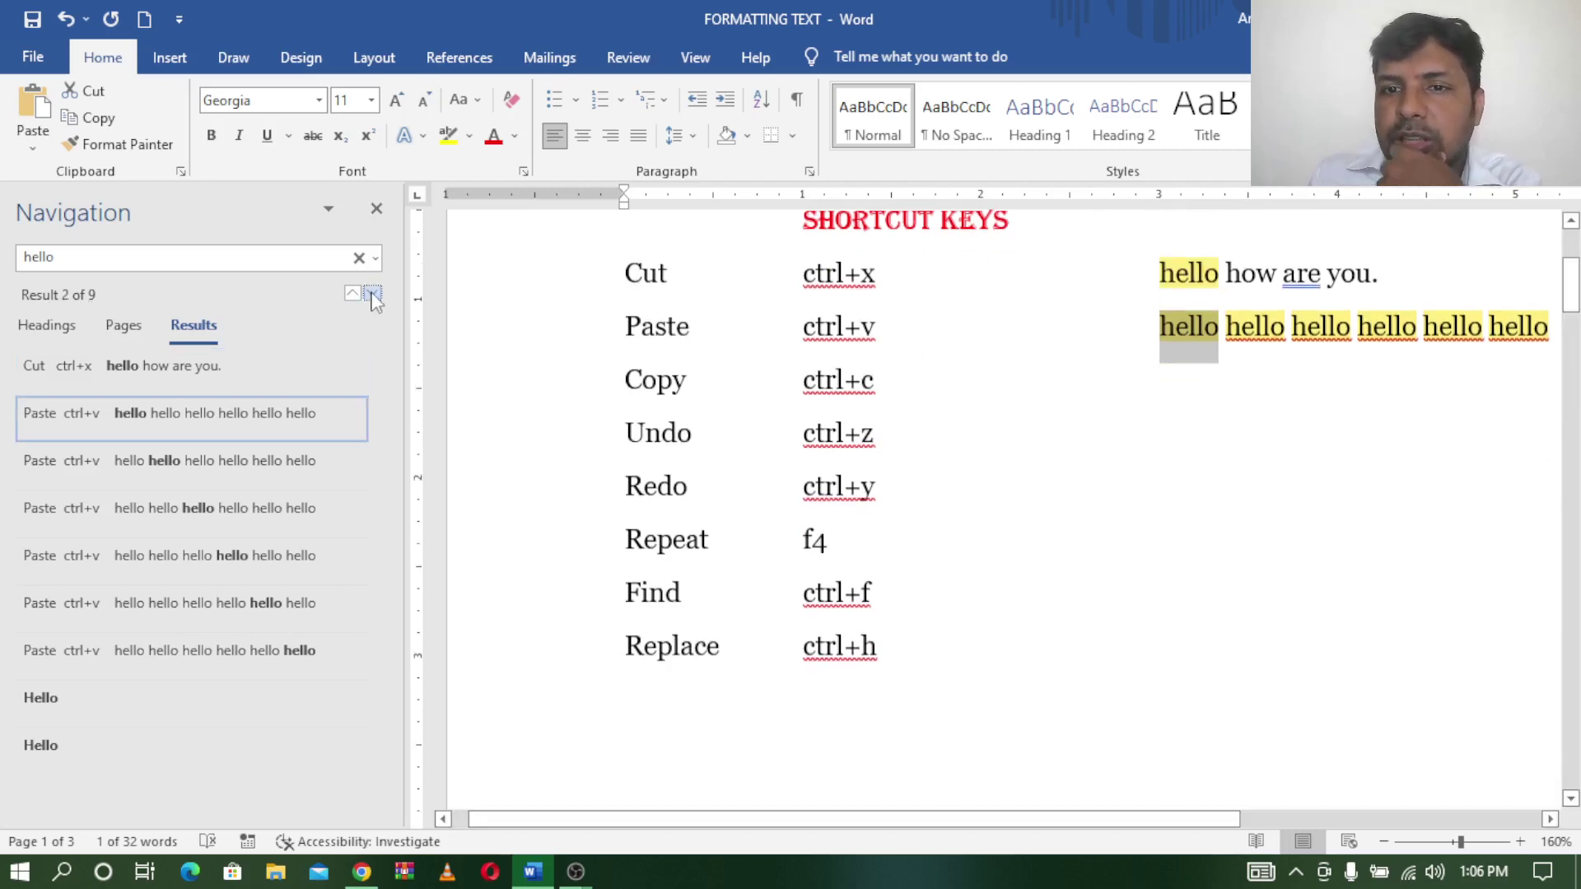
left_click(373, 293)
left_click(373, 294)
left_click(373, 294)
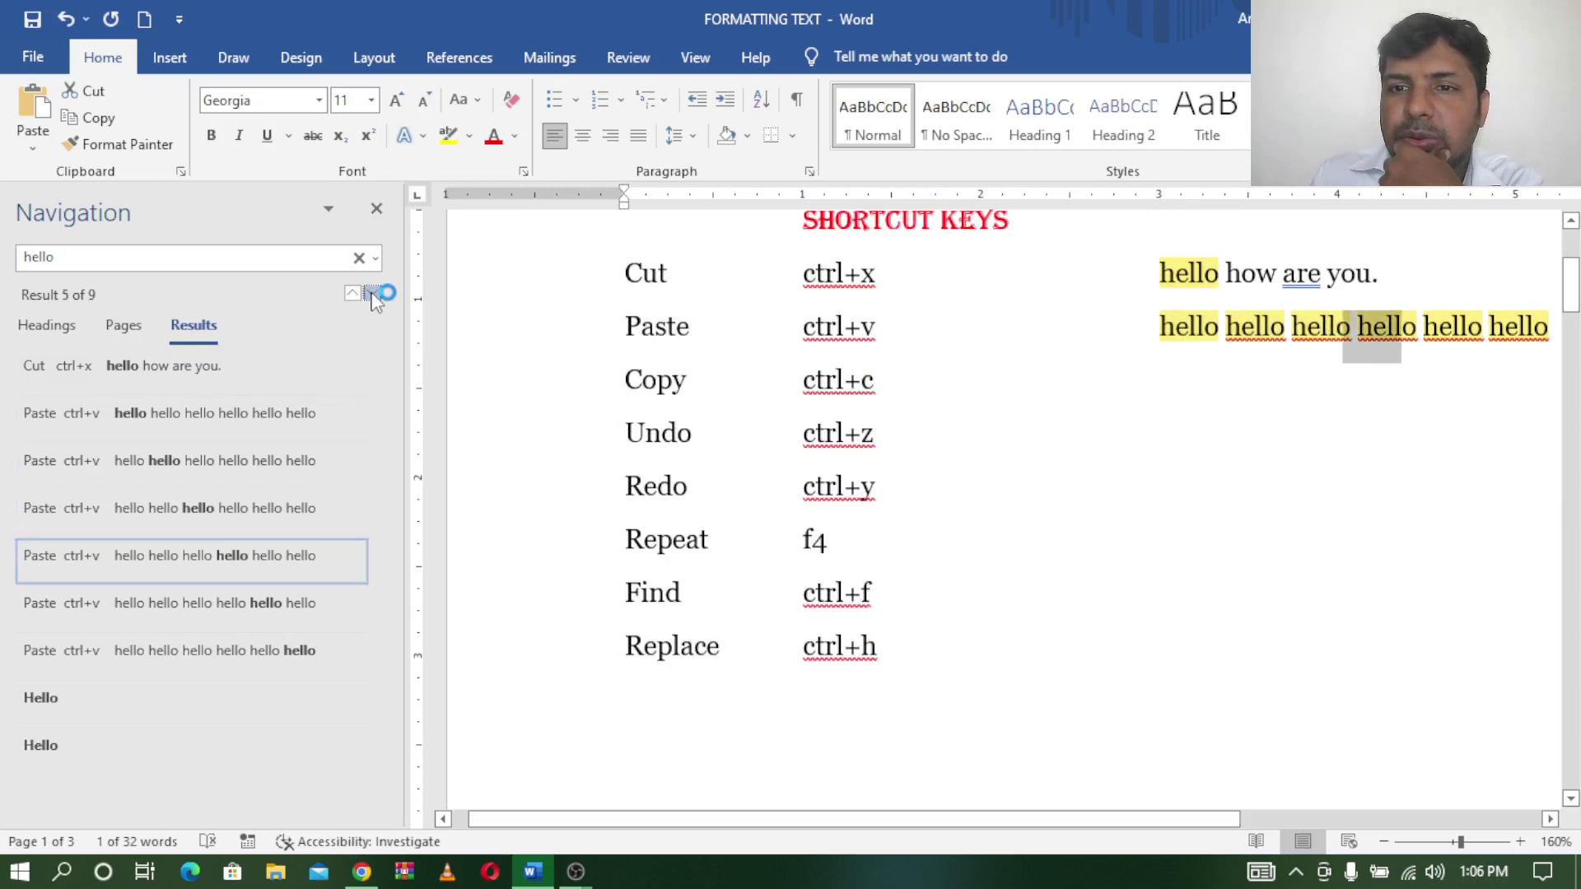
left_click(373, 294)
left_click(373, 294)
left_click(373, 294)
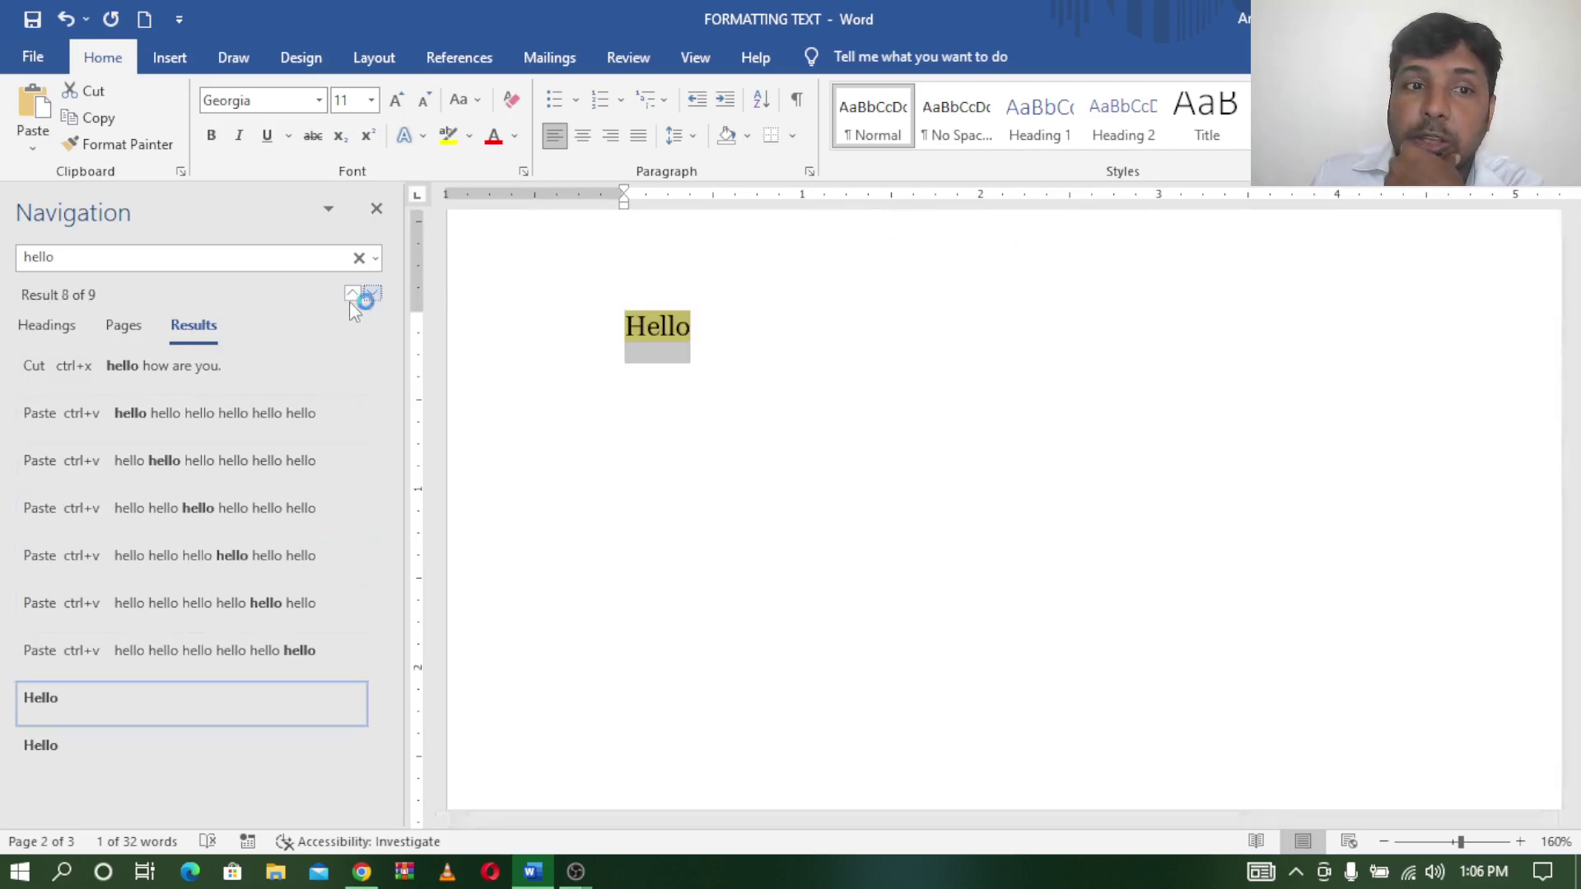
left_click(375, 295)
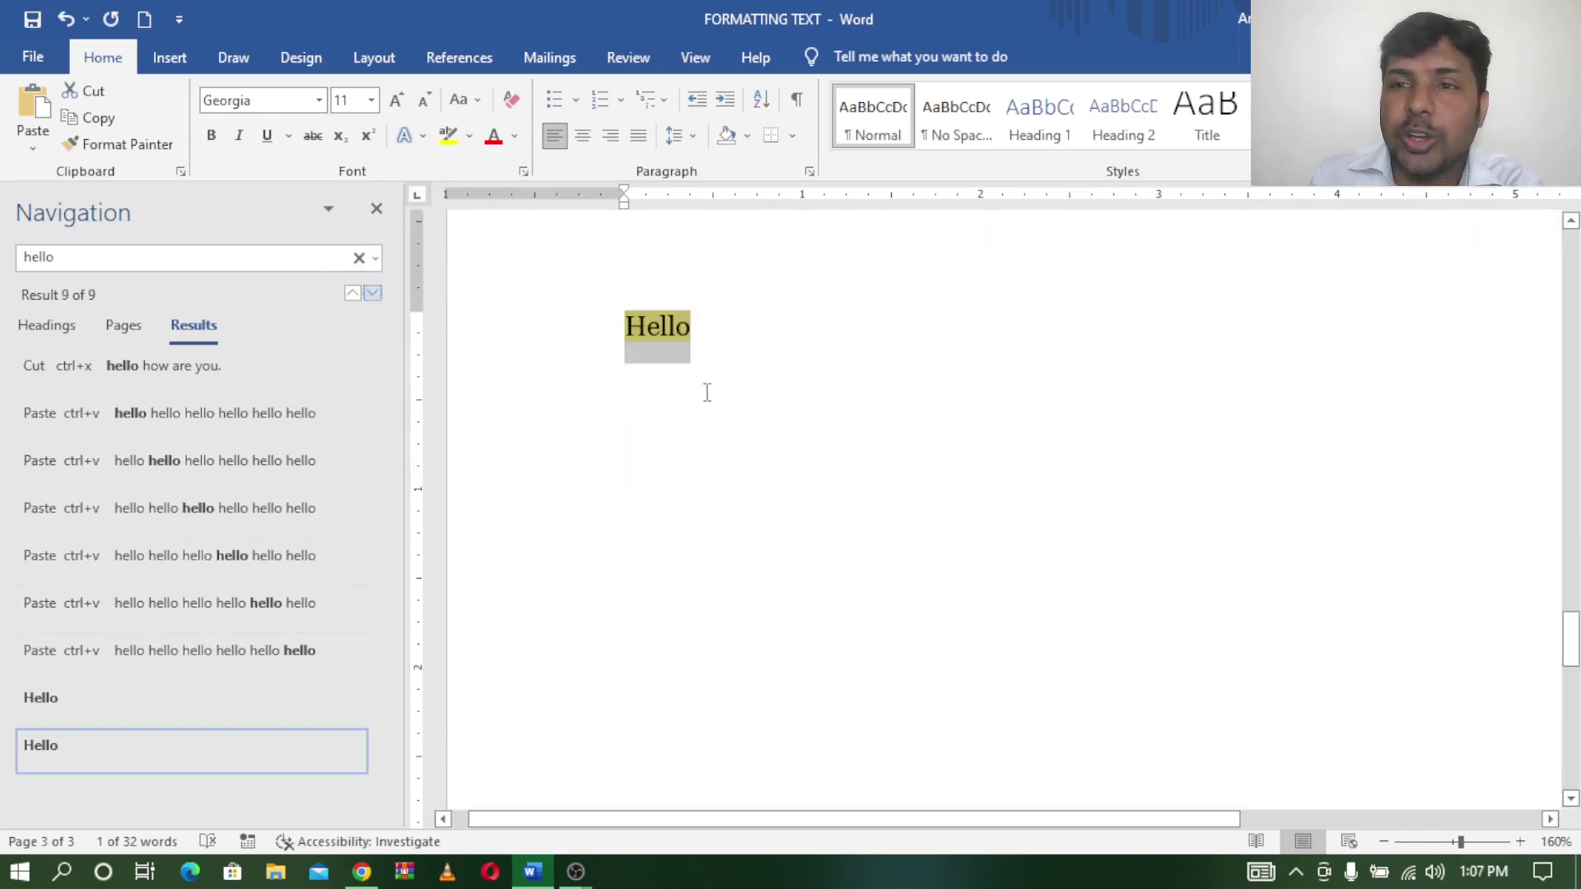
left_click(374, 294)
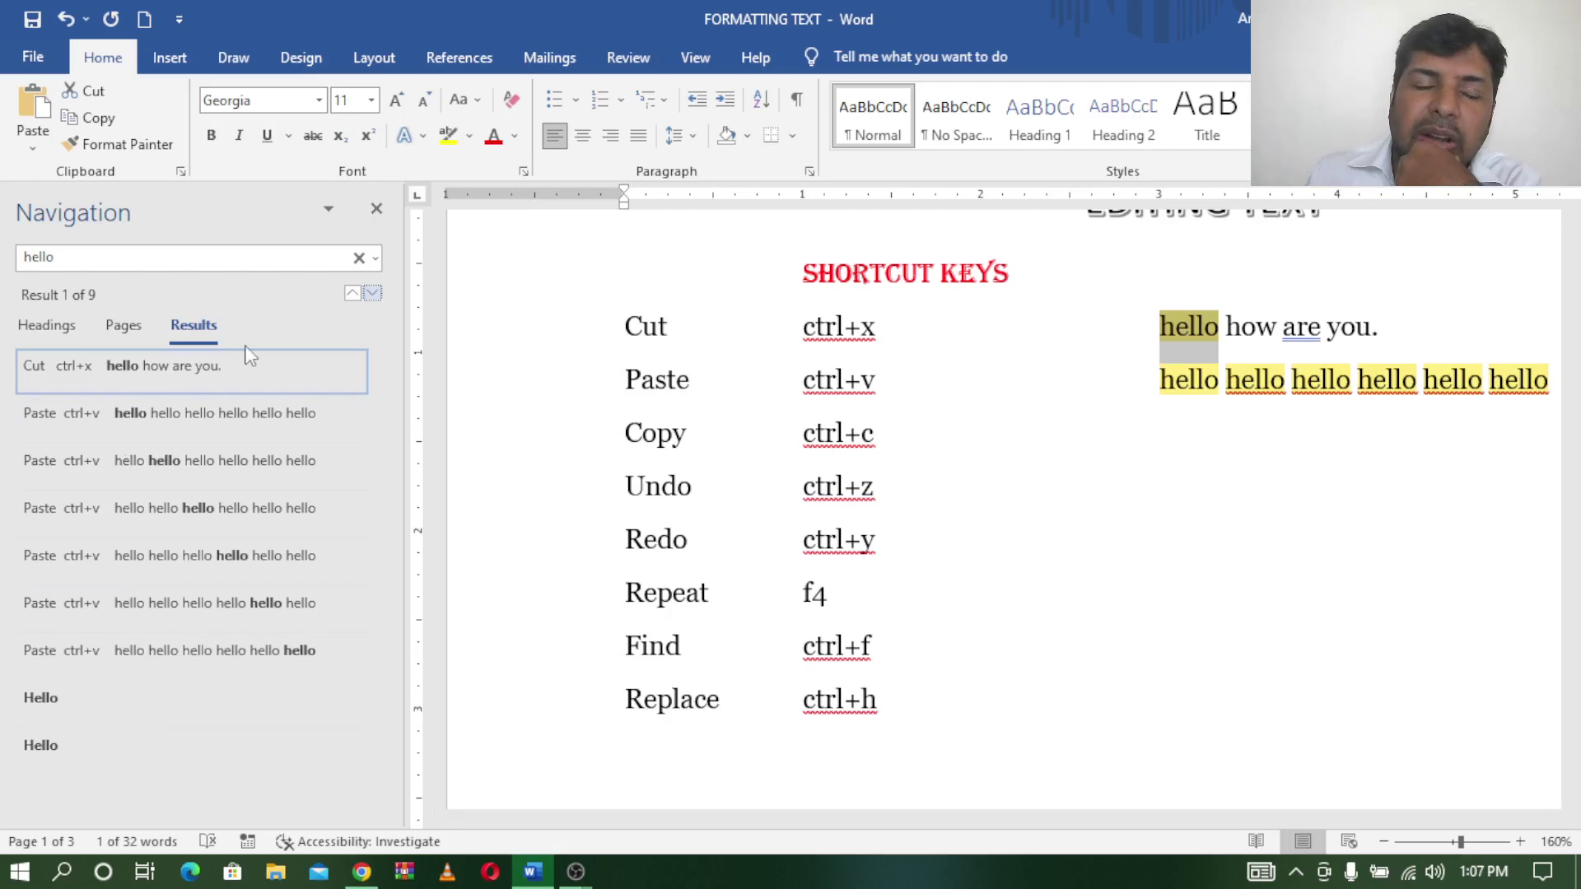
left_click(357, 258)
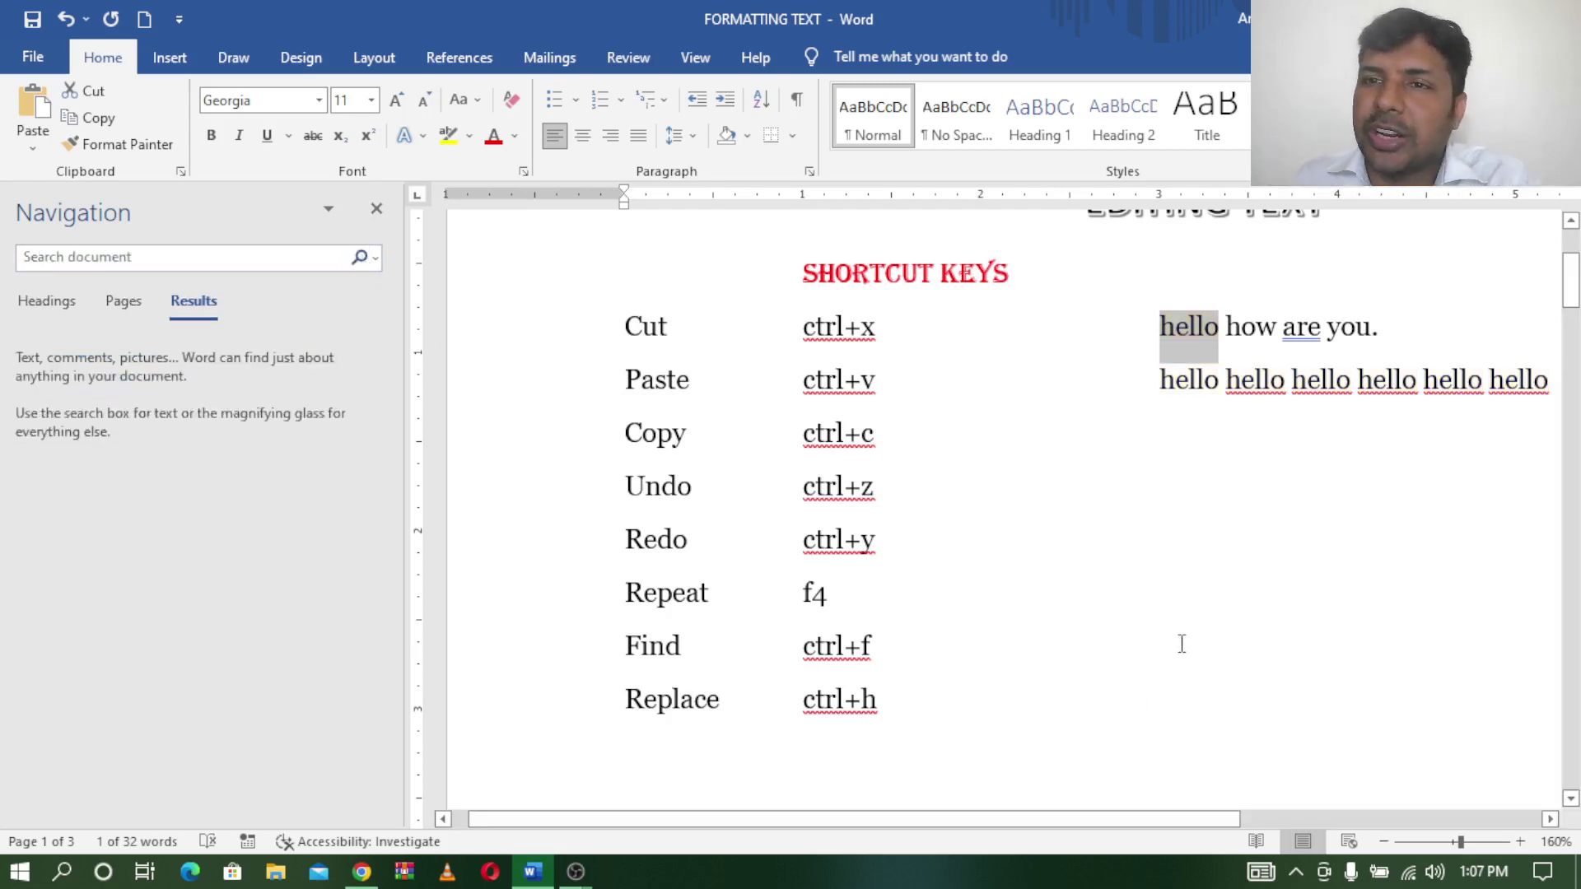
left_click(1119, 555)
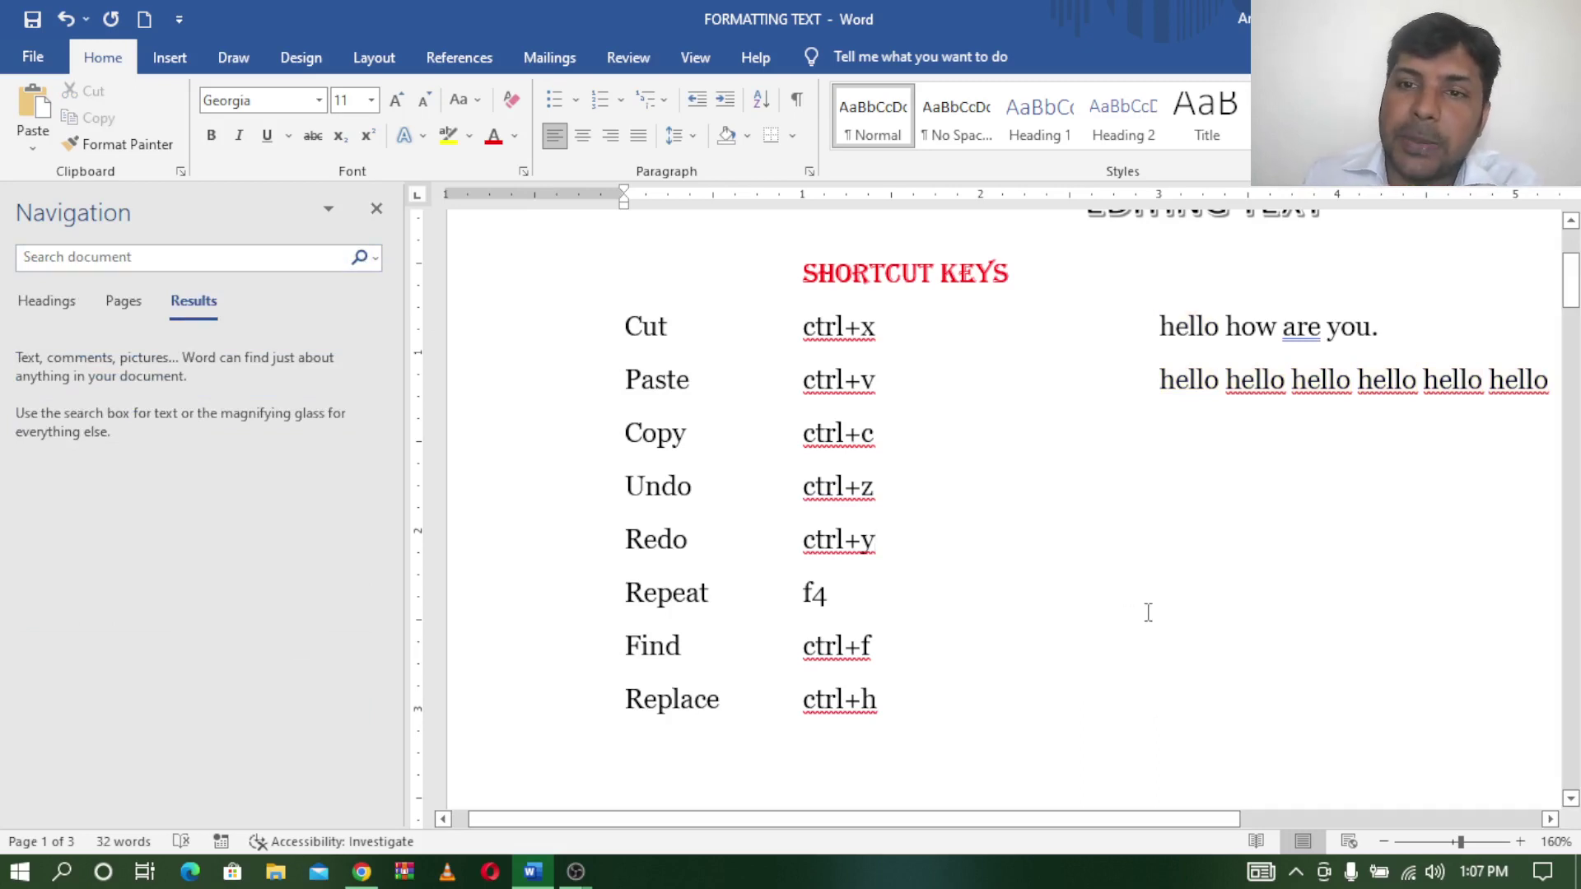
left_click_drag(1161, 329, 1217, 340)
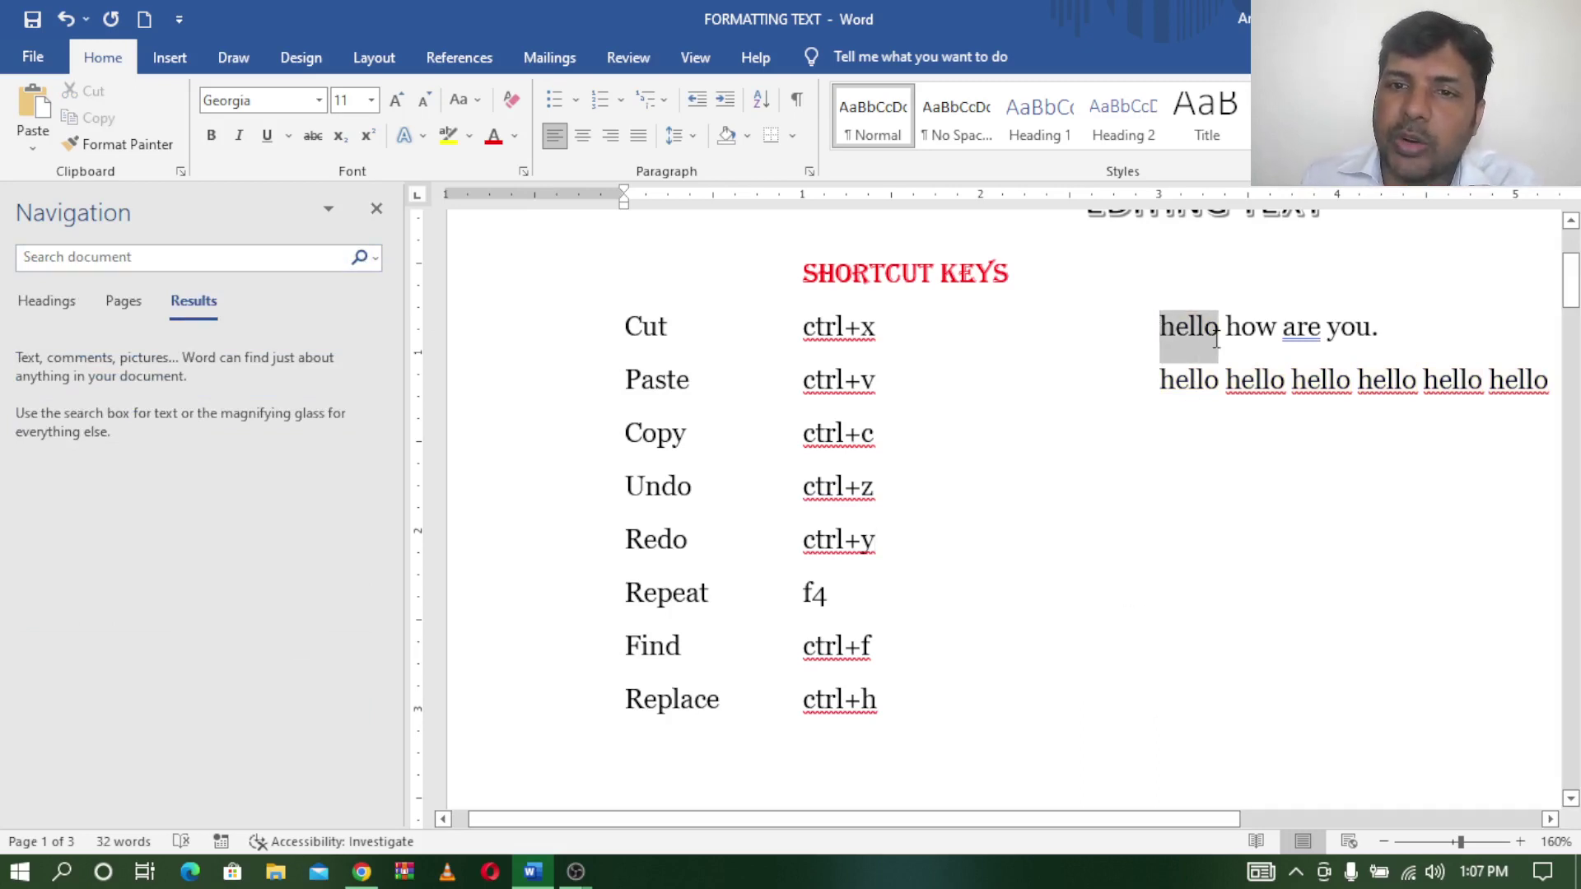
left_click(1245, 568)
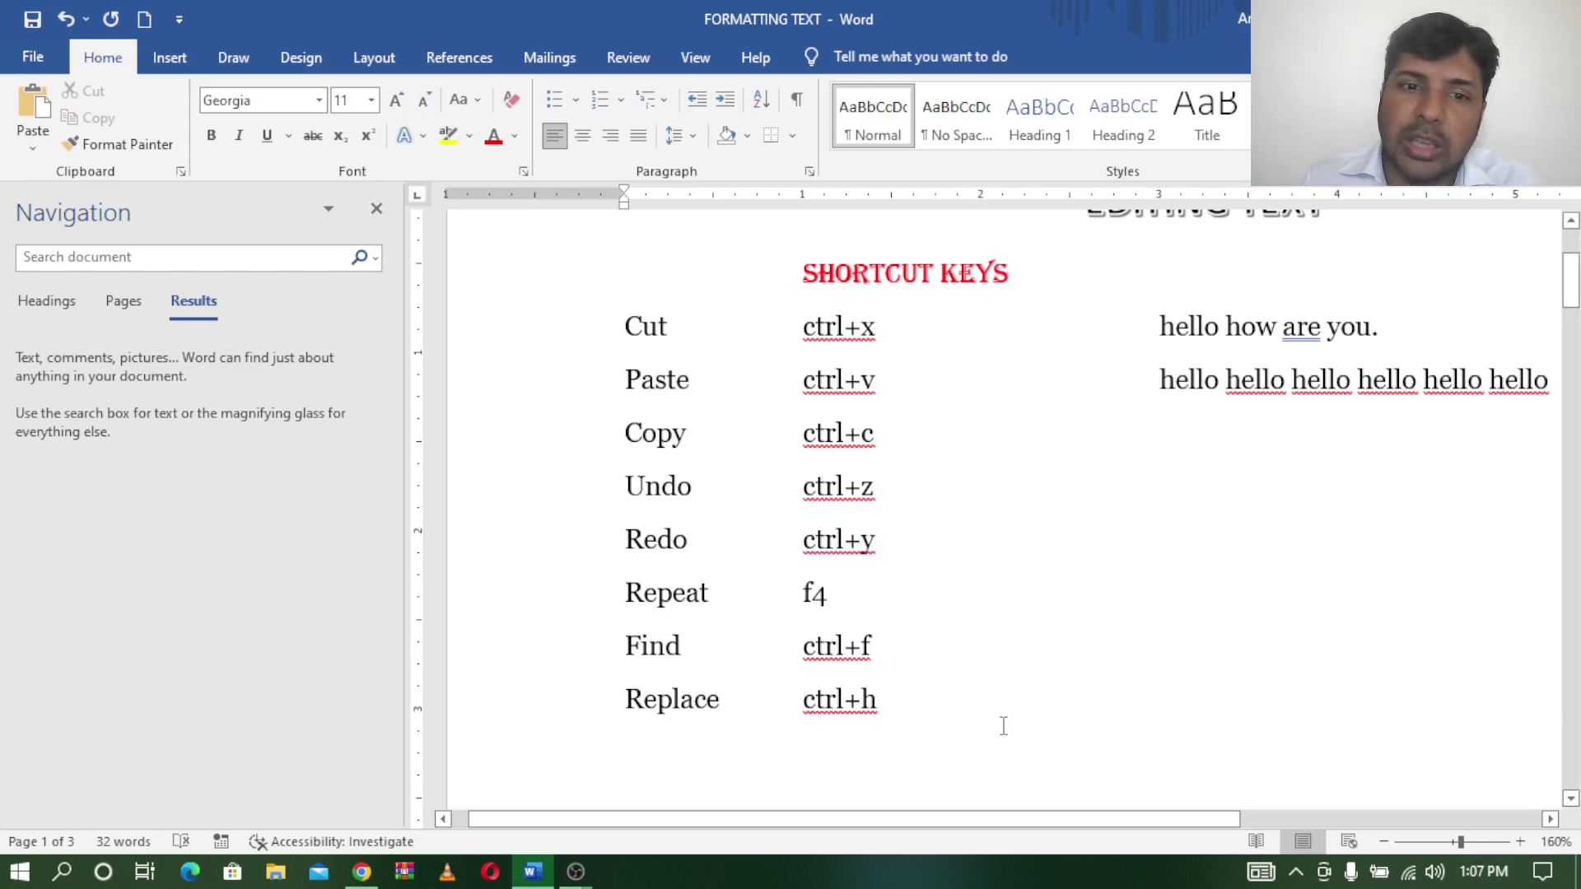
- Open Find and Replace, switch to Find, and use Find Next to reach 'hello' in the sentence
key("ctrl+h")
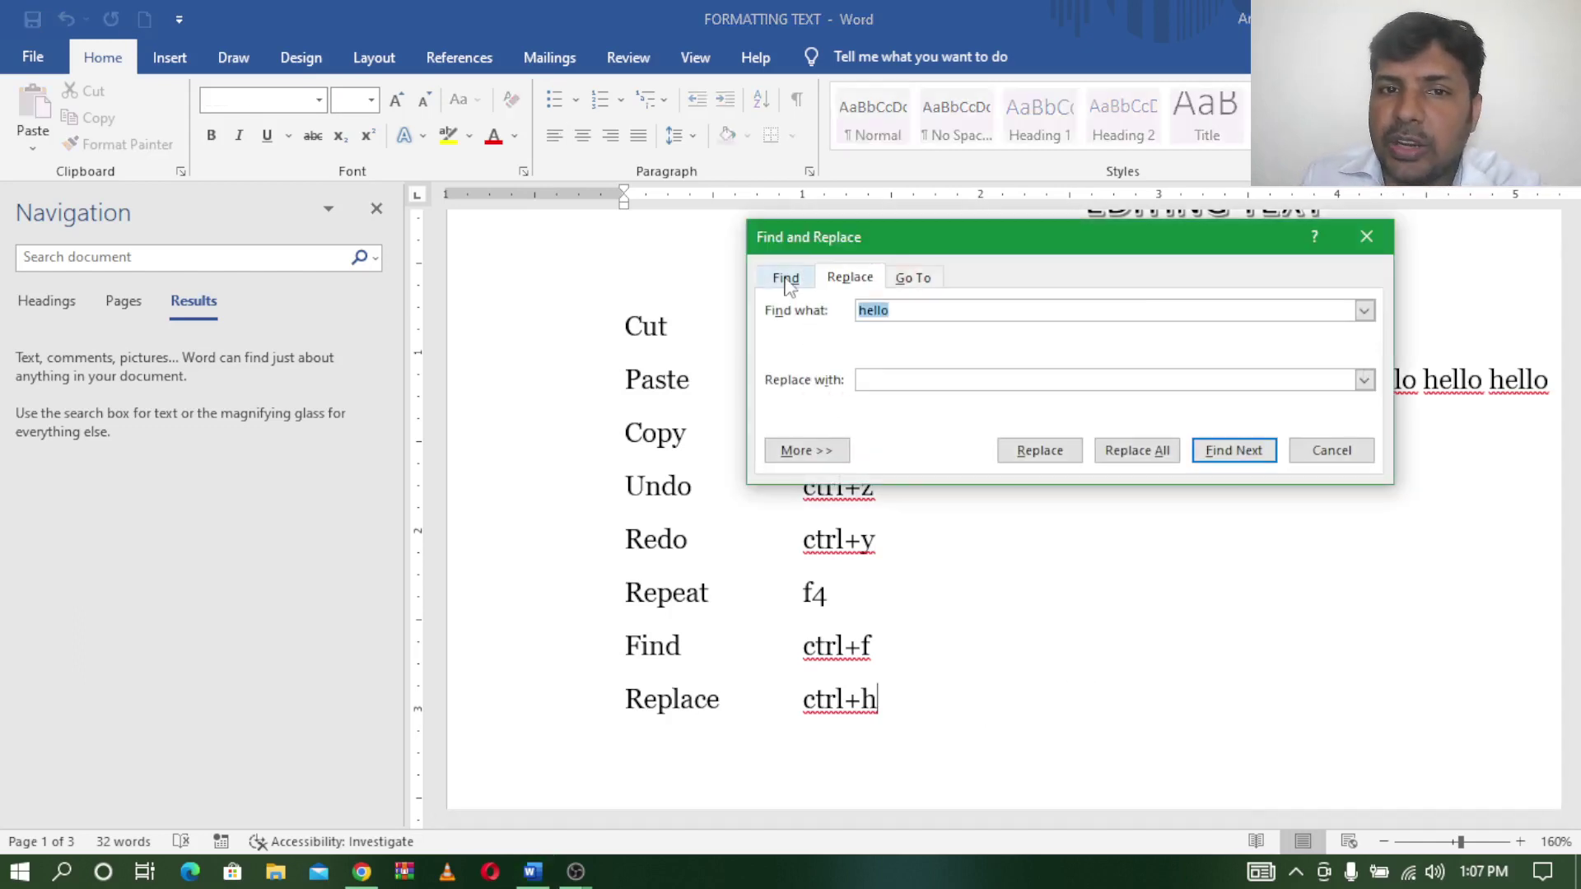
left_click(377, 213)
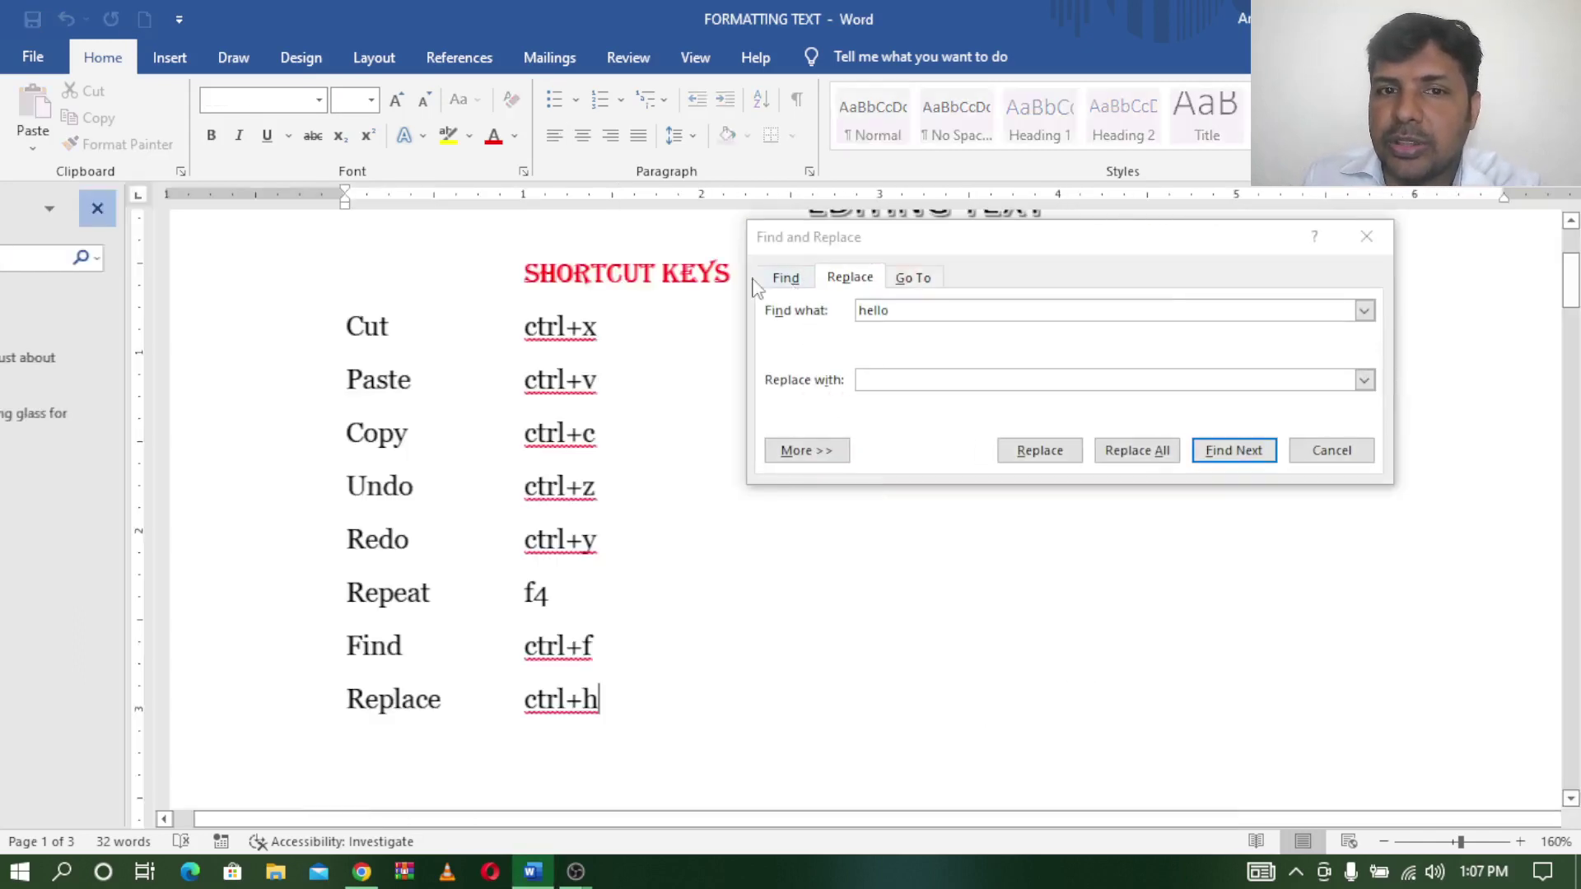
left_click(784, 277)
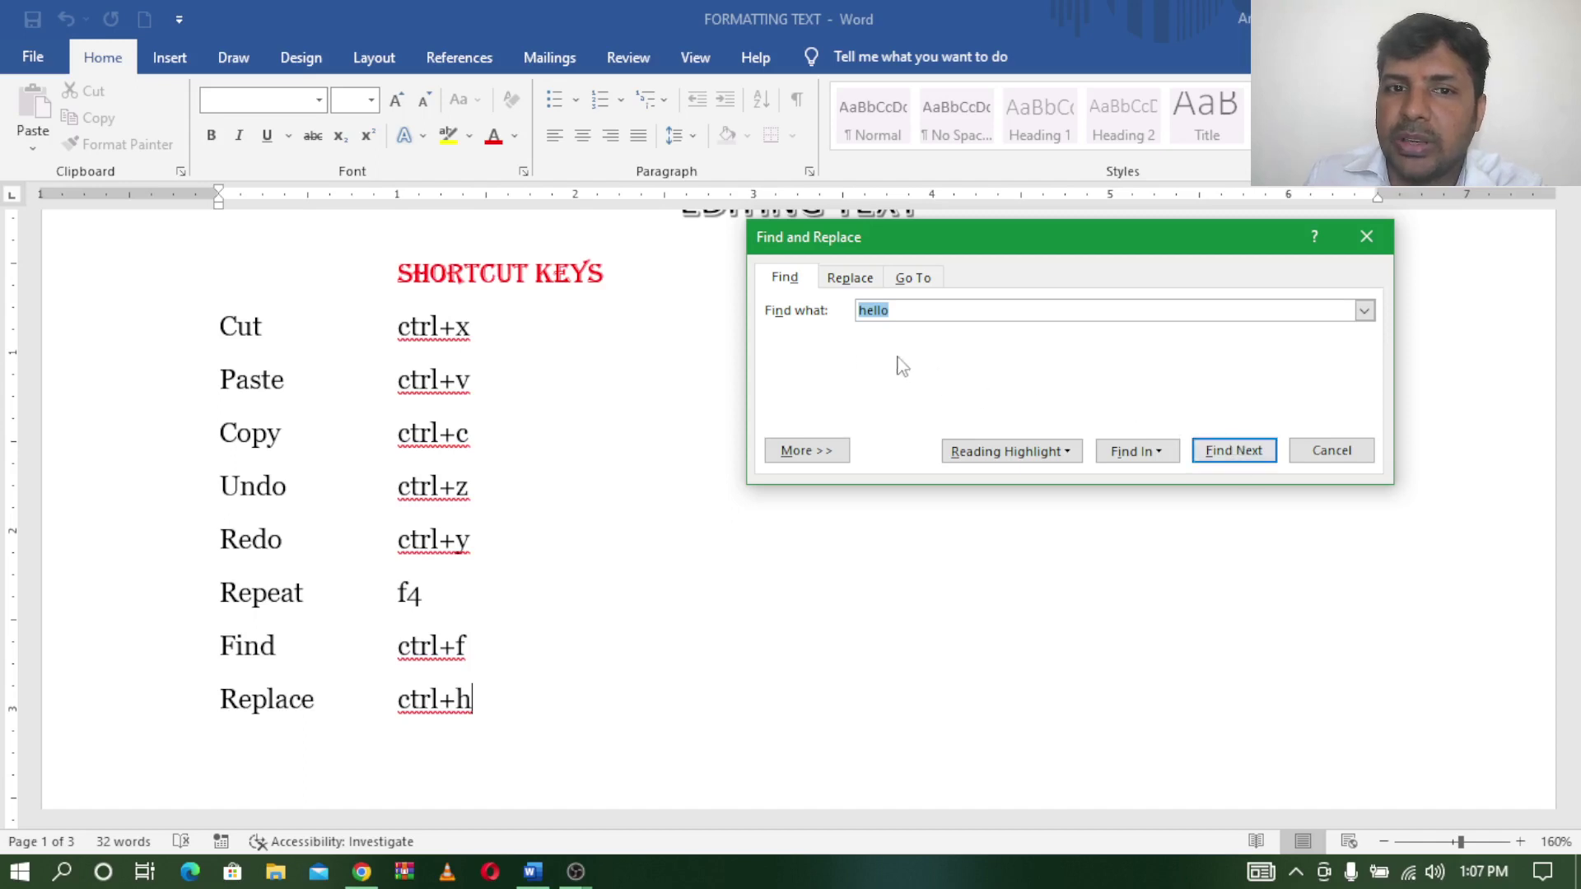
left_click(1138, 461)
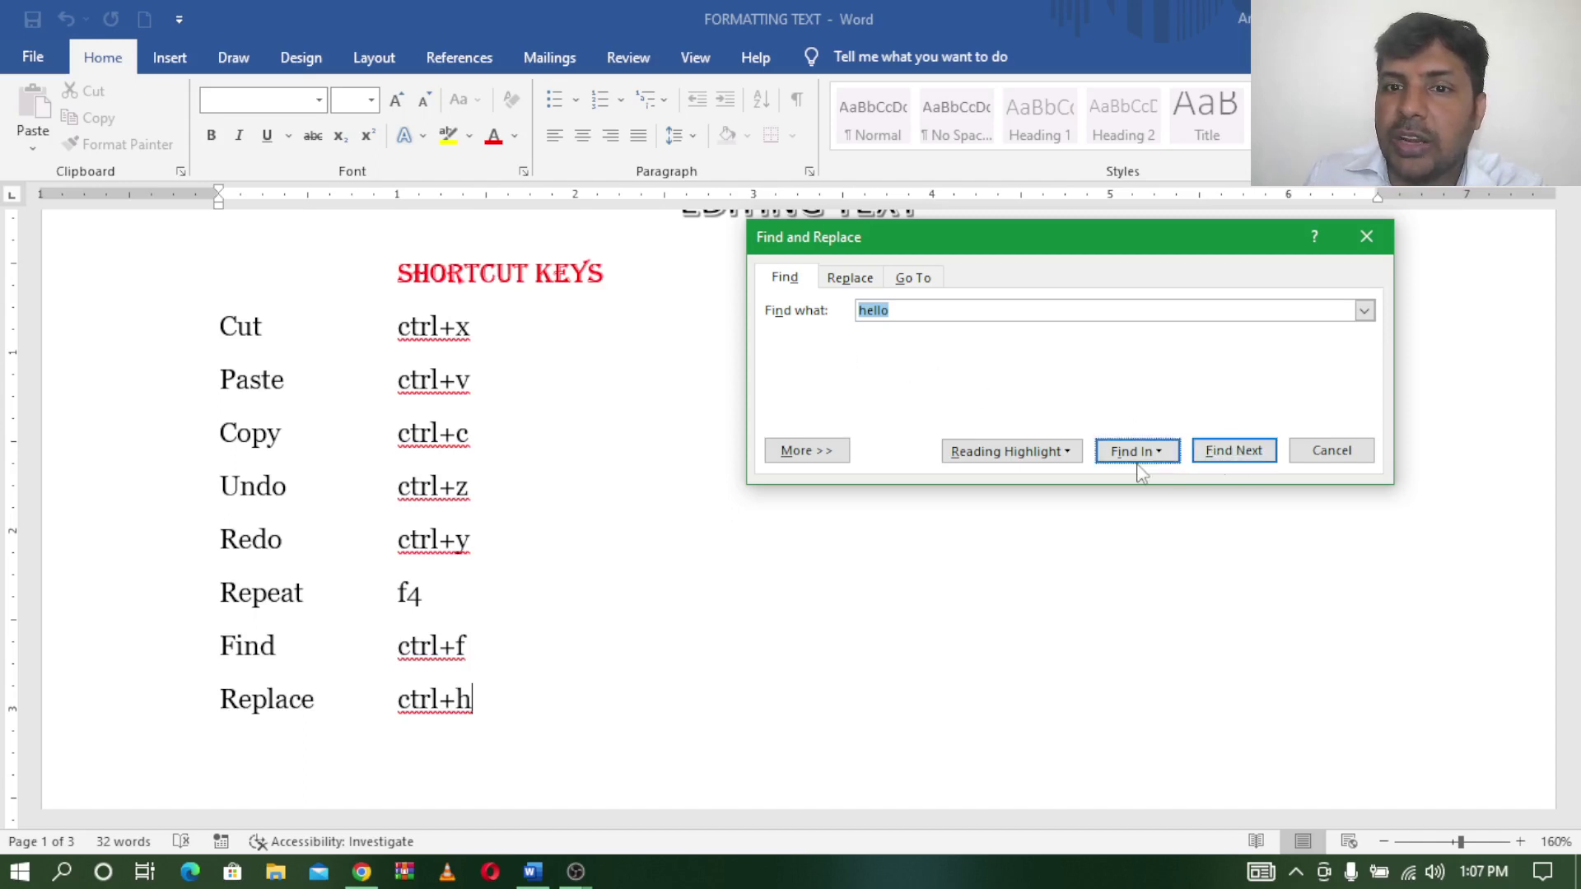
left_click(1232, 458)
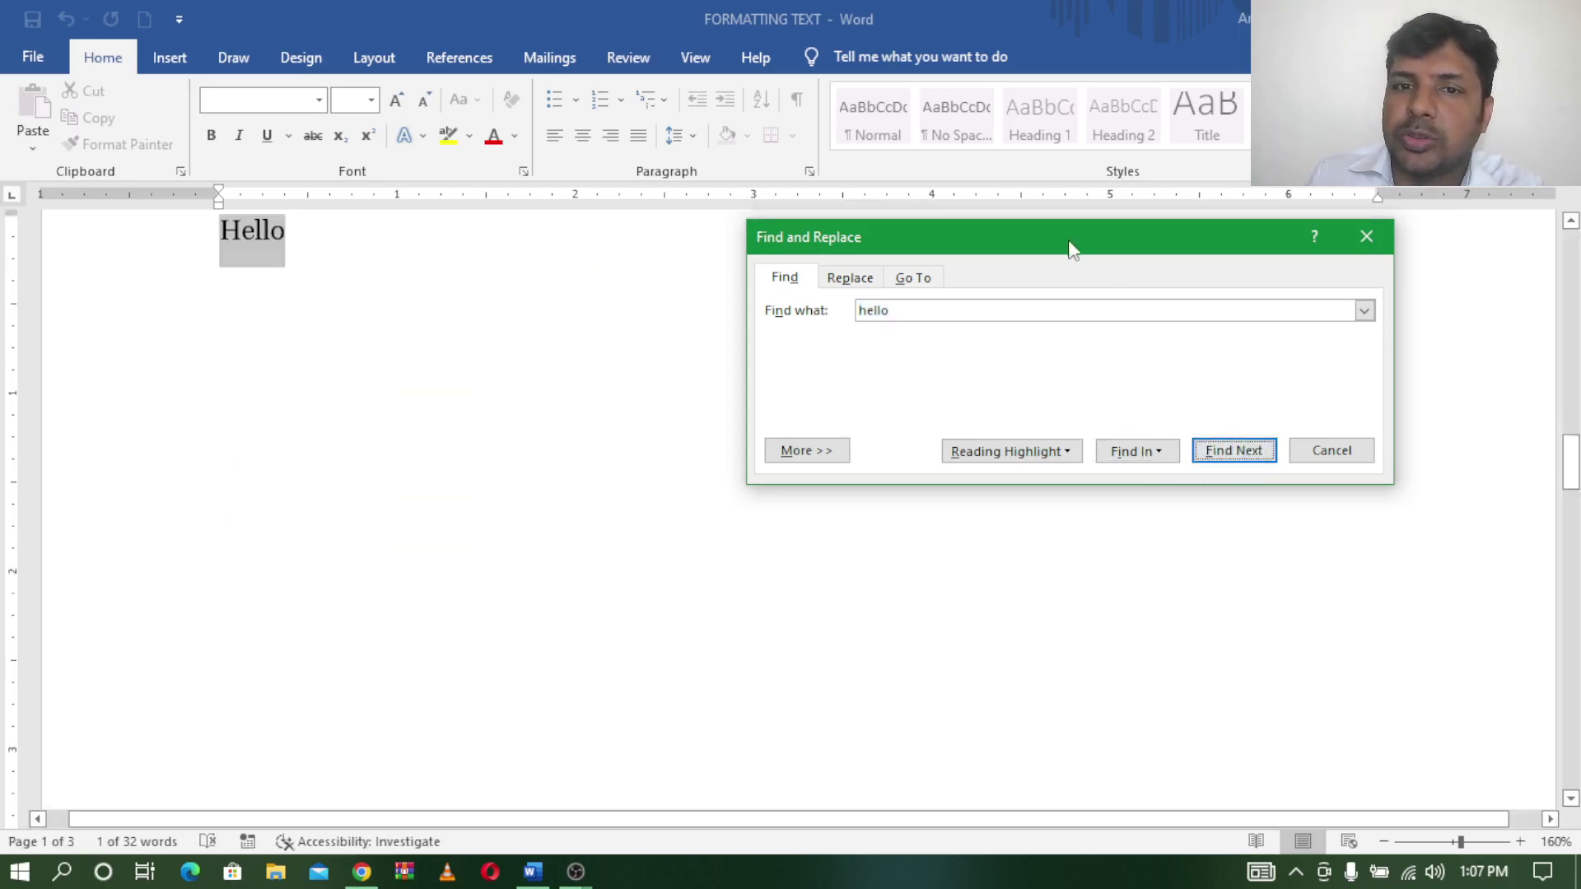
left_click(1241, 456)
left_click(1245, 453)
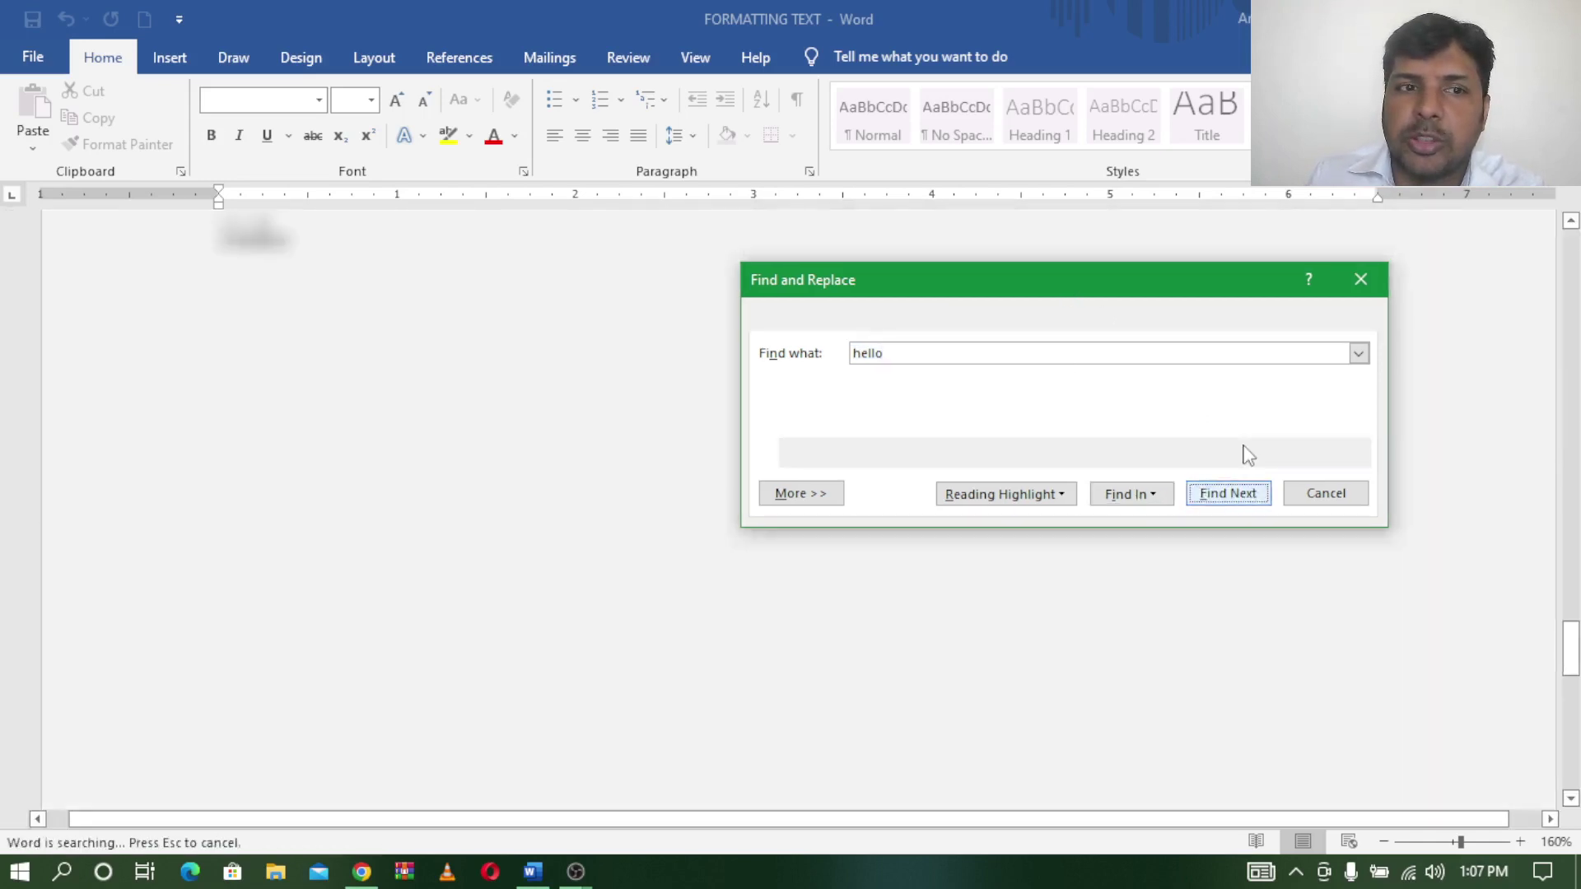
- Move the dialog aside and step through each 'hello' on the repeated line
left_click_drag(1067, 294, 696, 487)
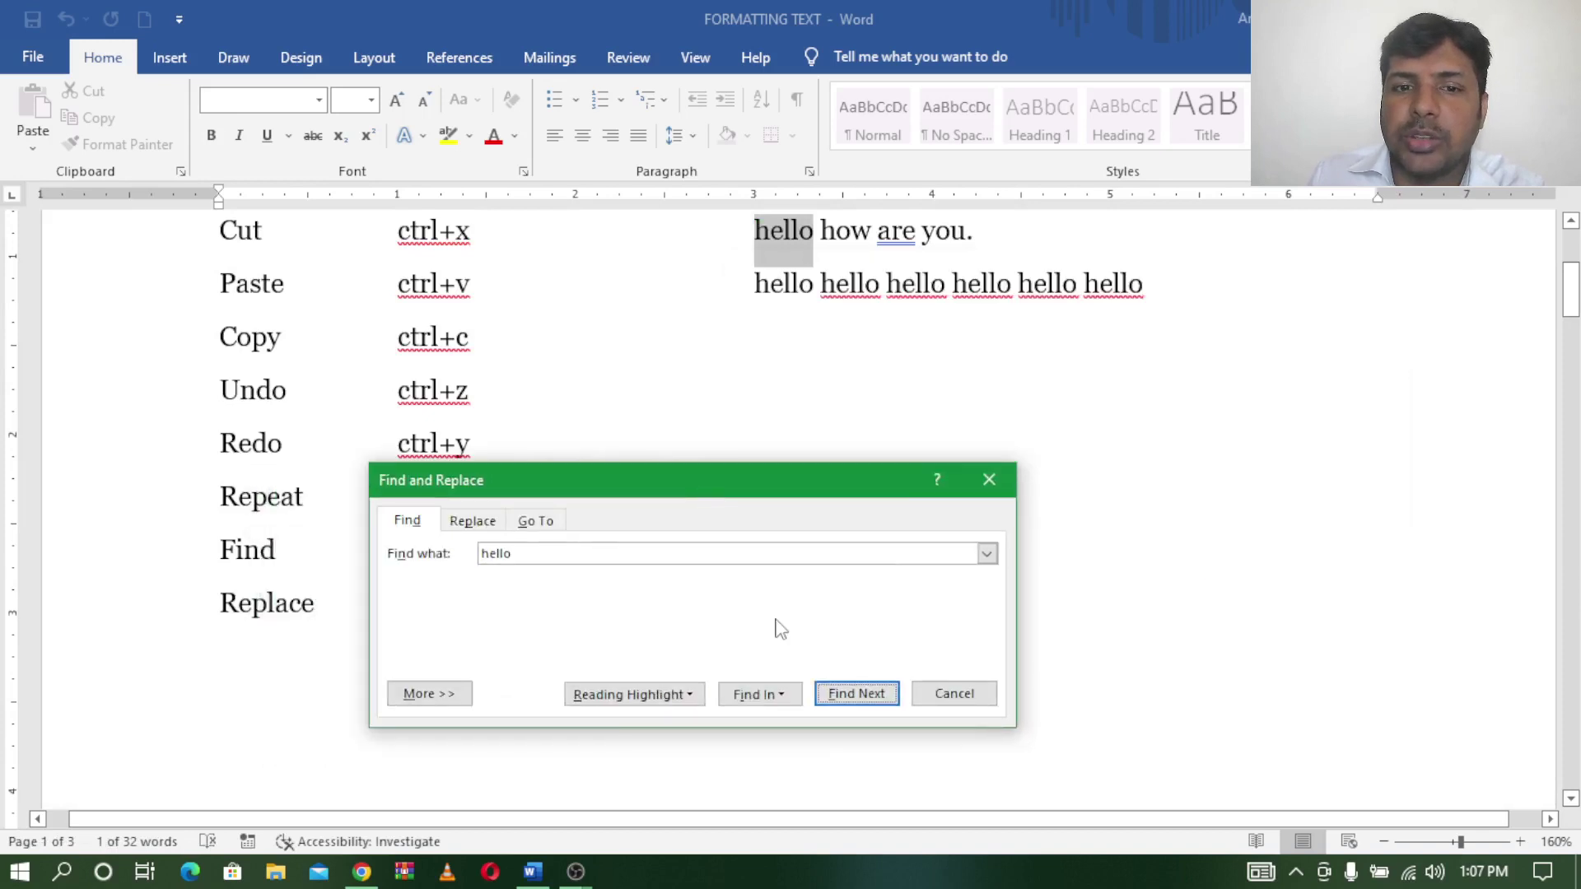
left_click(871, 700)
left_click(871, 698)
left_click(872, 697)
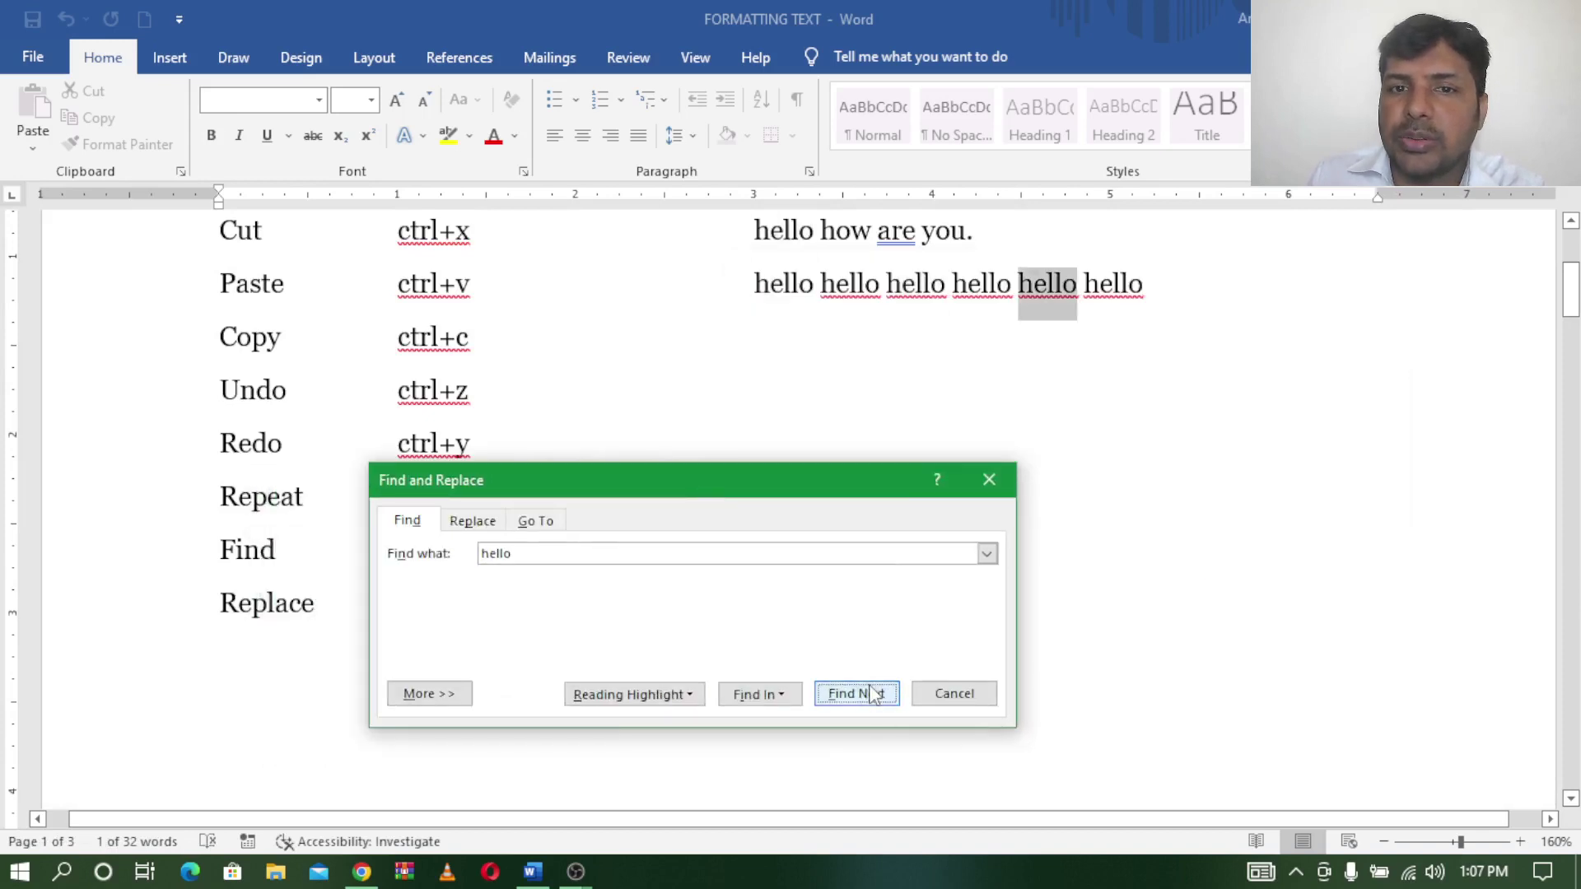
left_click(872, 696)
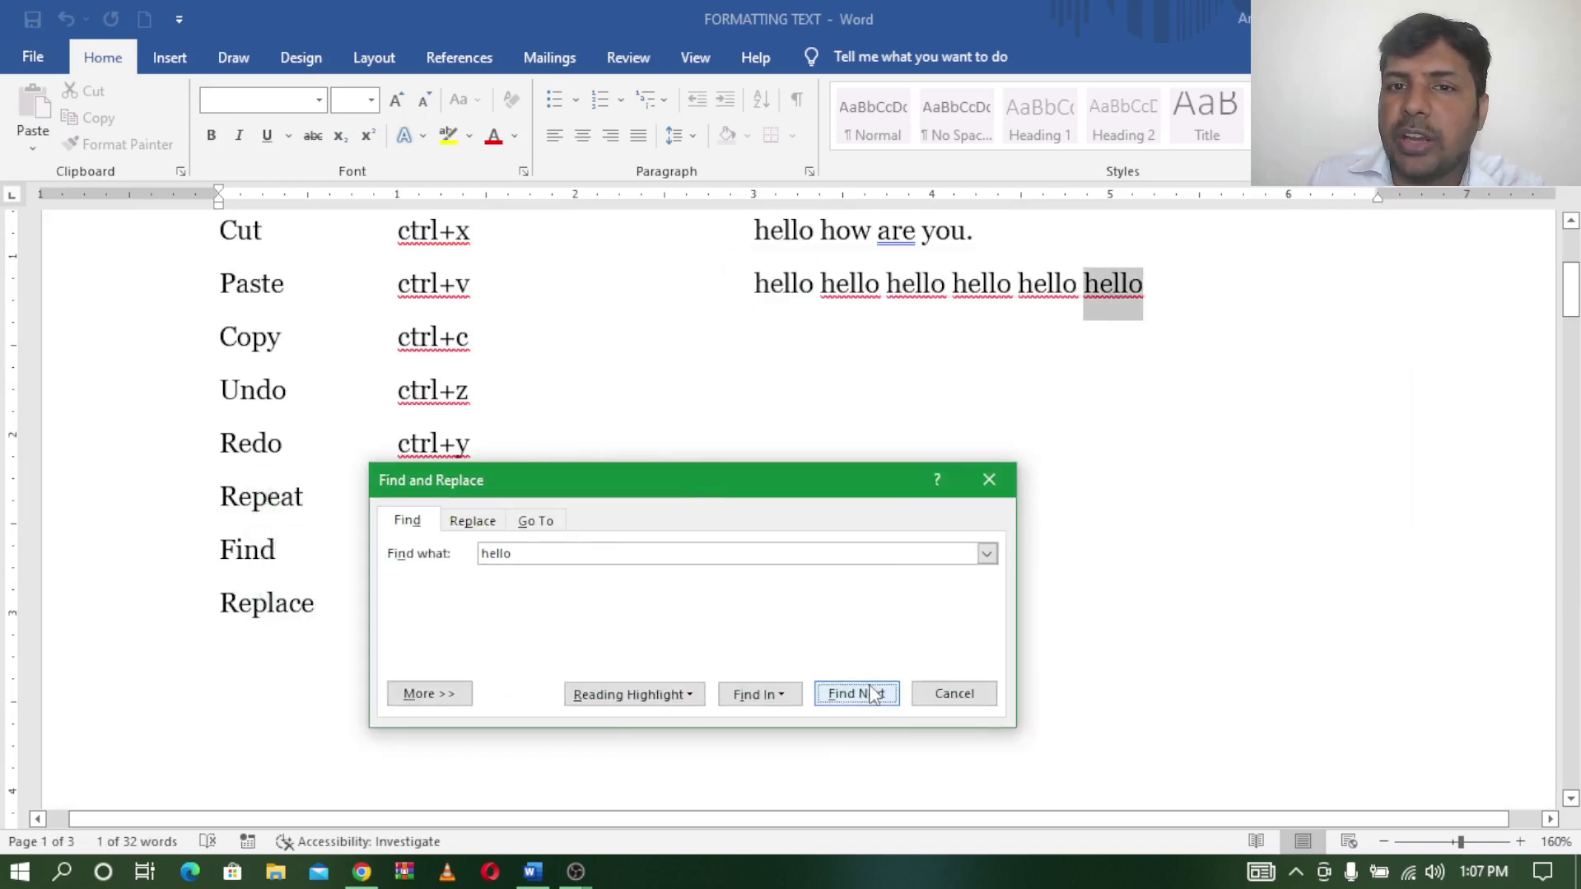
- Check the Find In scope choices, then go back to Replace and move the dialog aside
left_click(761, 700)
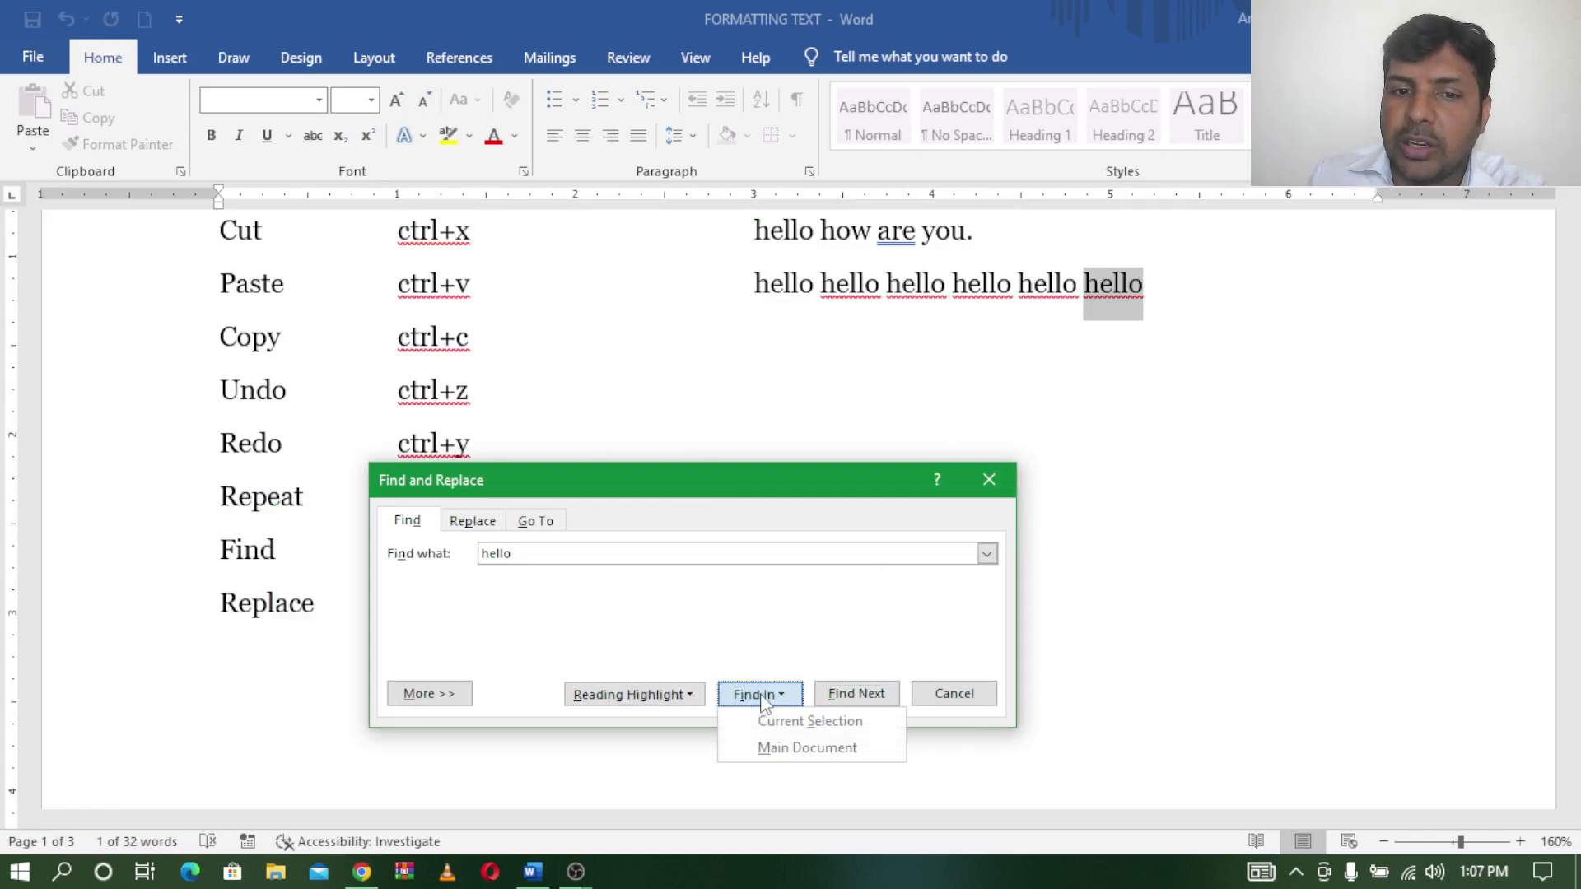
left_click(790, 618)
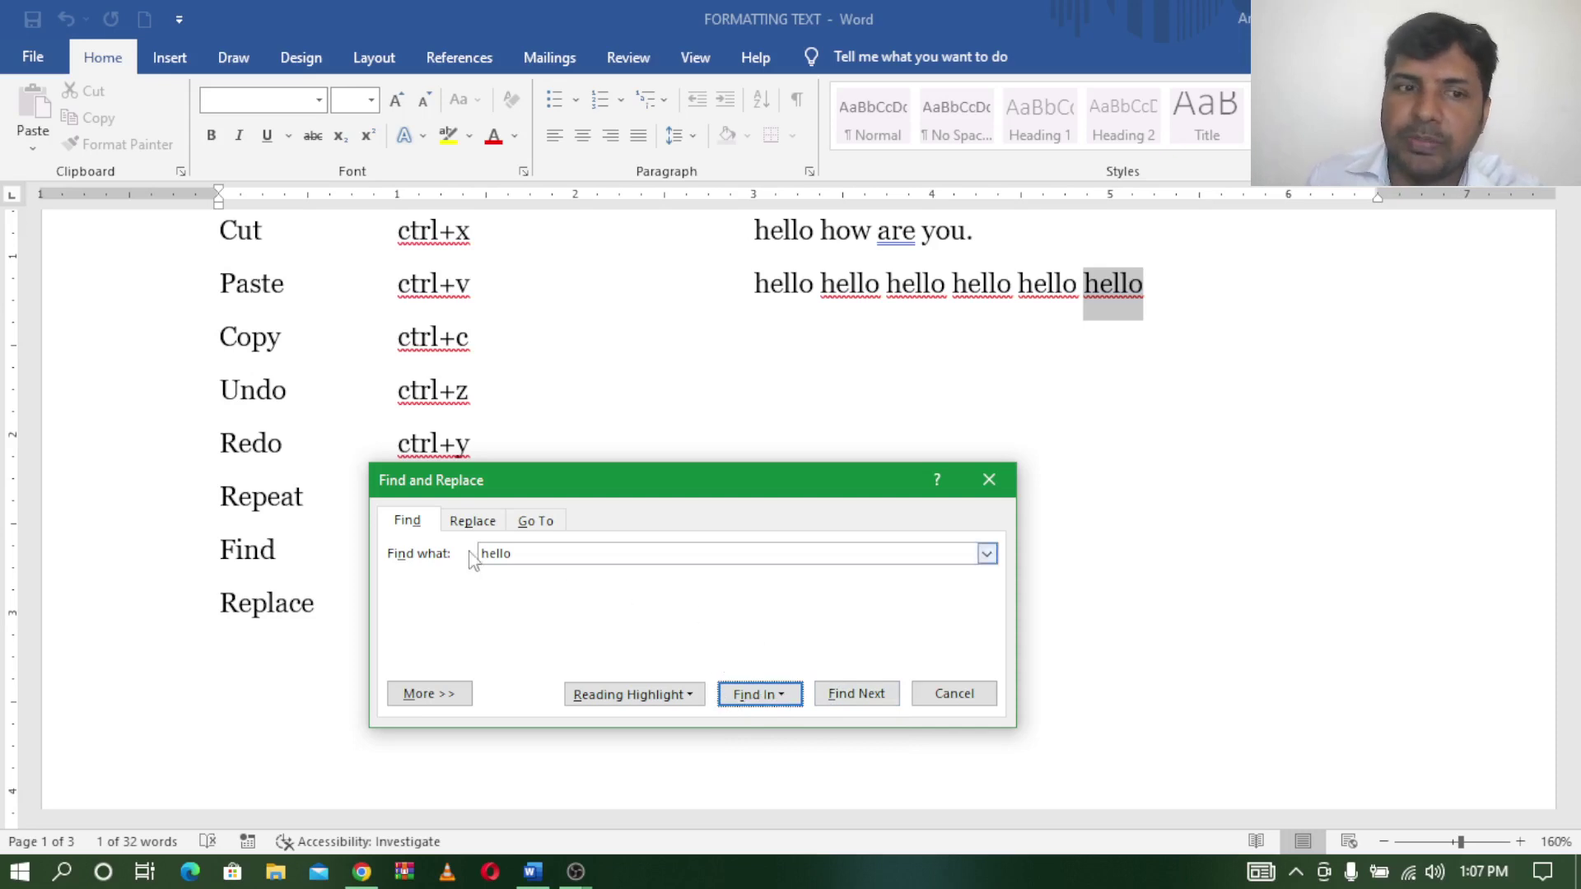
left_click(471, 521)
left_click_drag(495, 480, 971, 337)
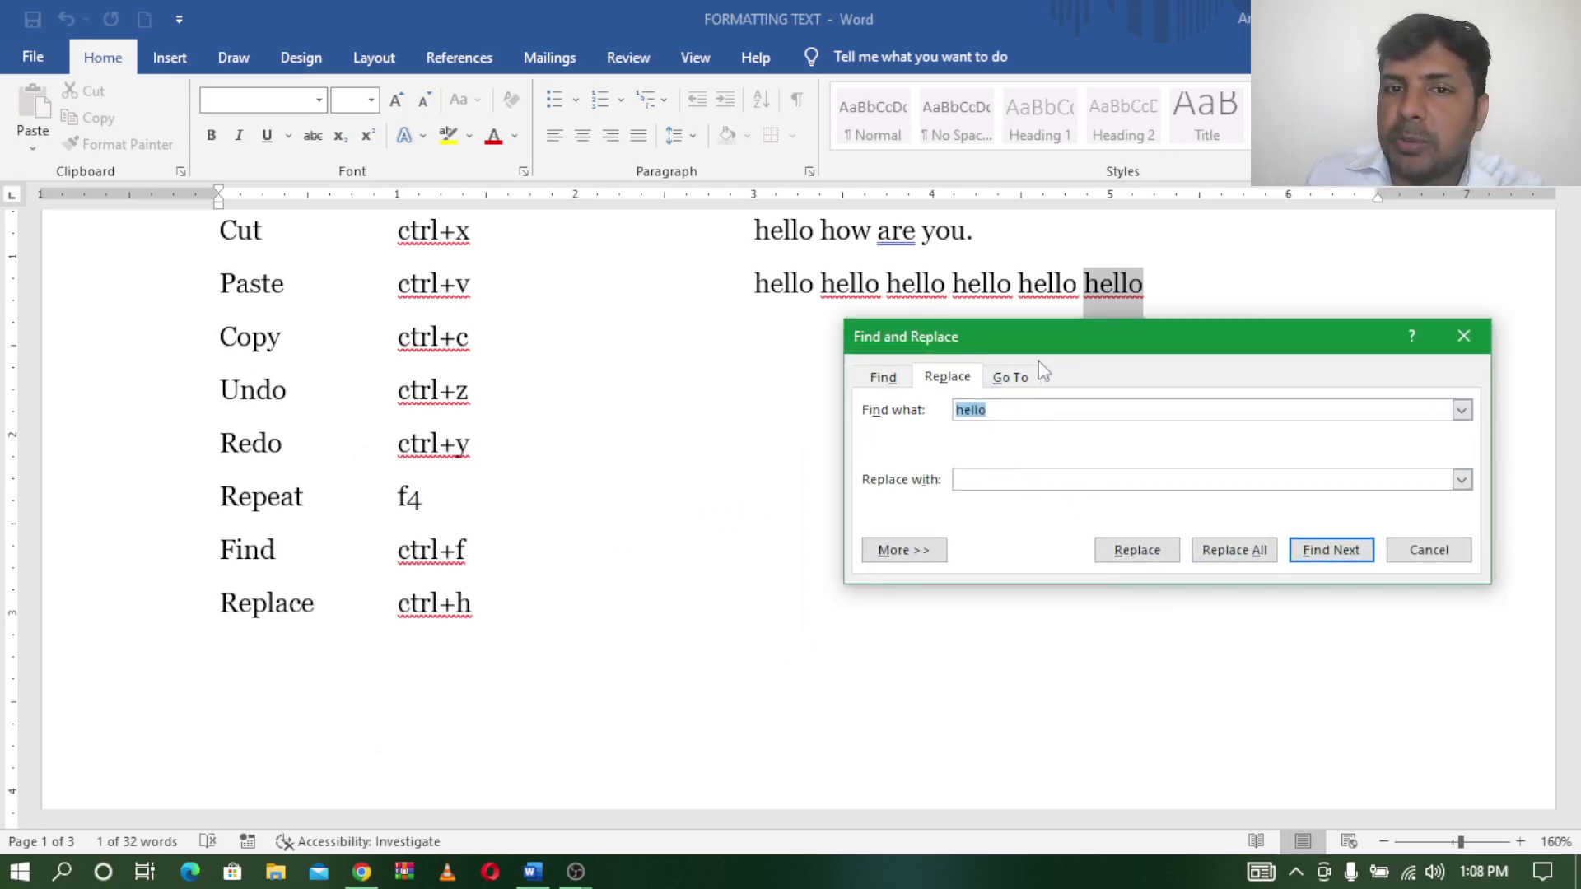
- Replace the found 'hello' with 'hi' and dismiss the finished-searching message
left_click(1017, 482)
type("hi")
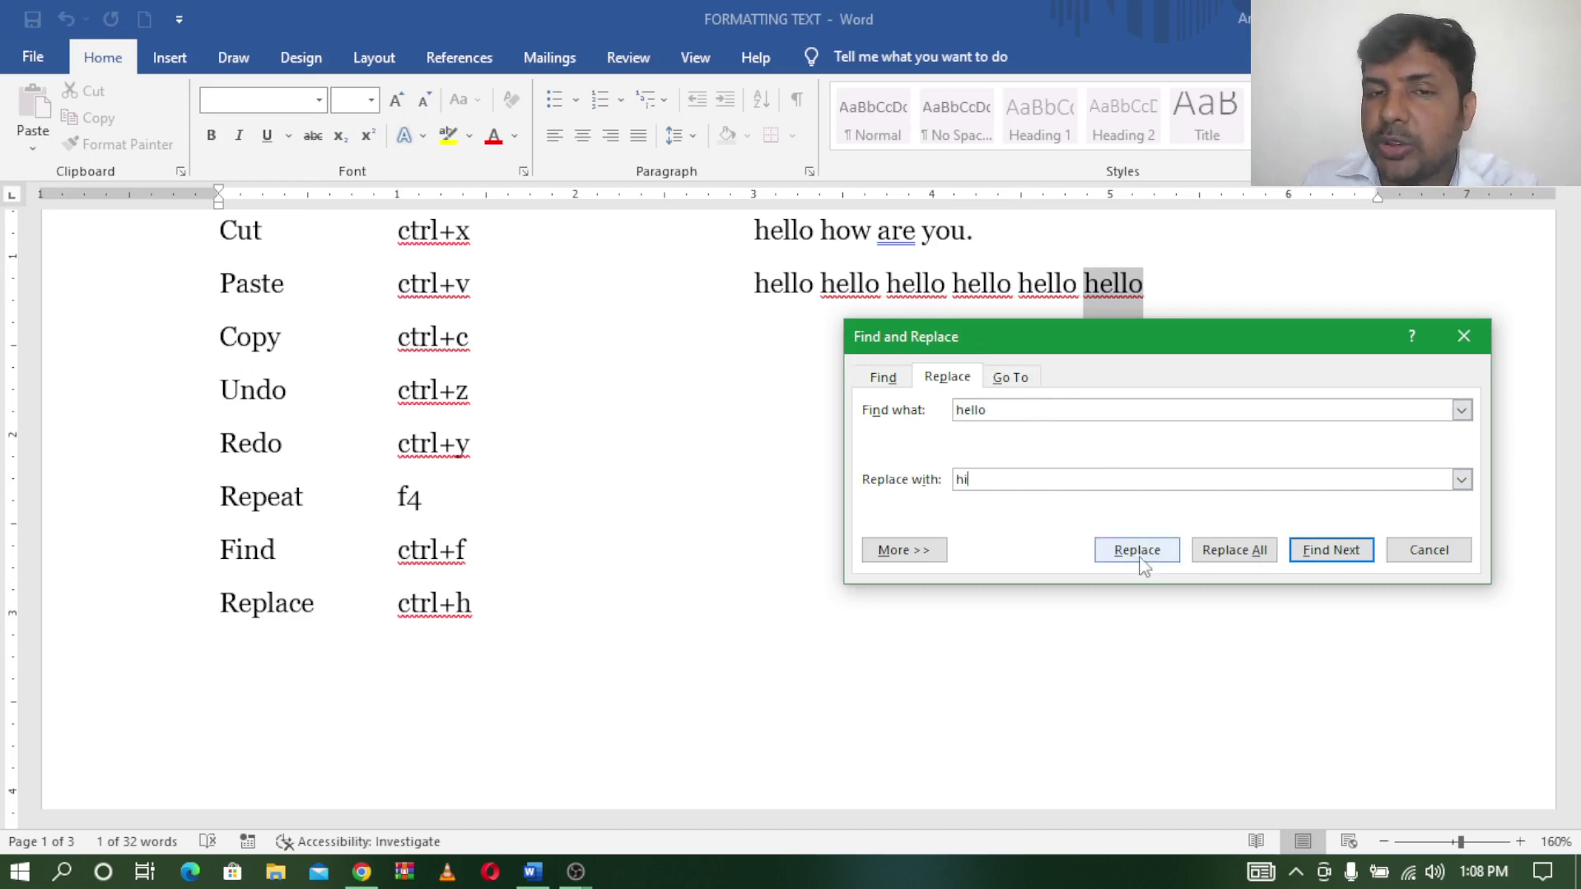
left_click(1141, 562)
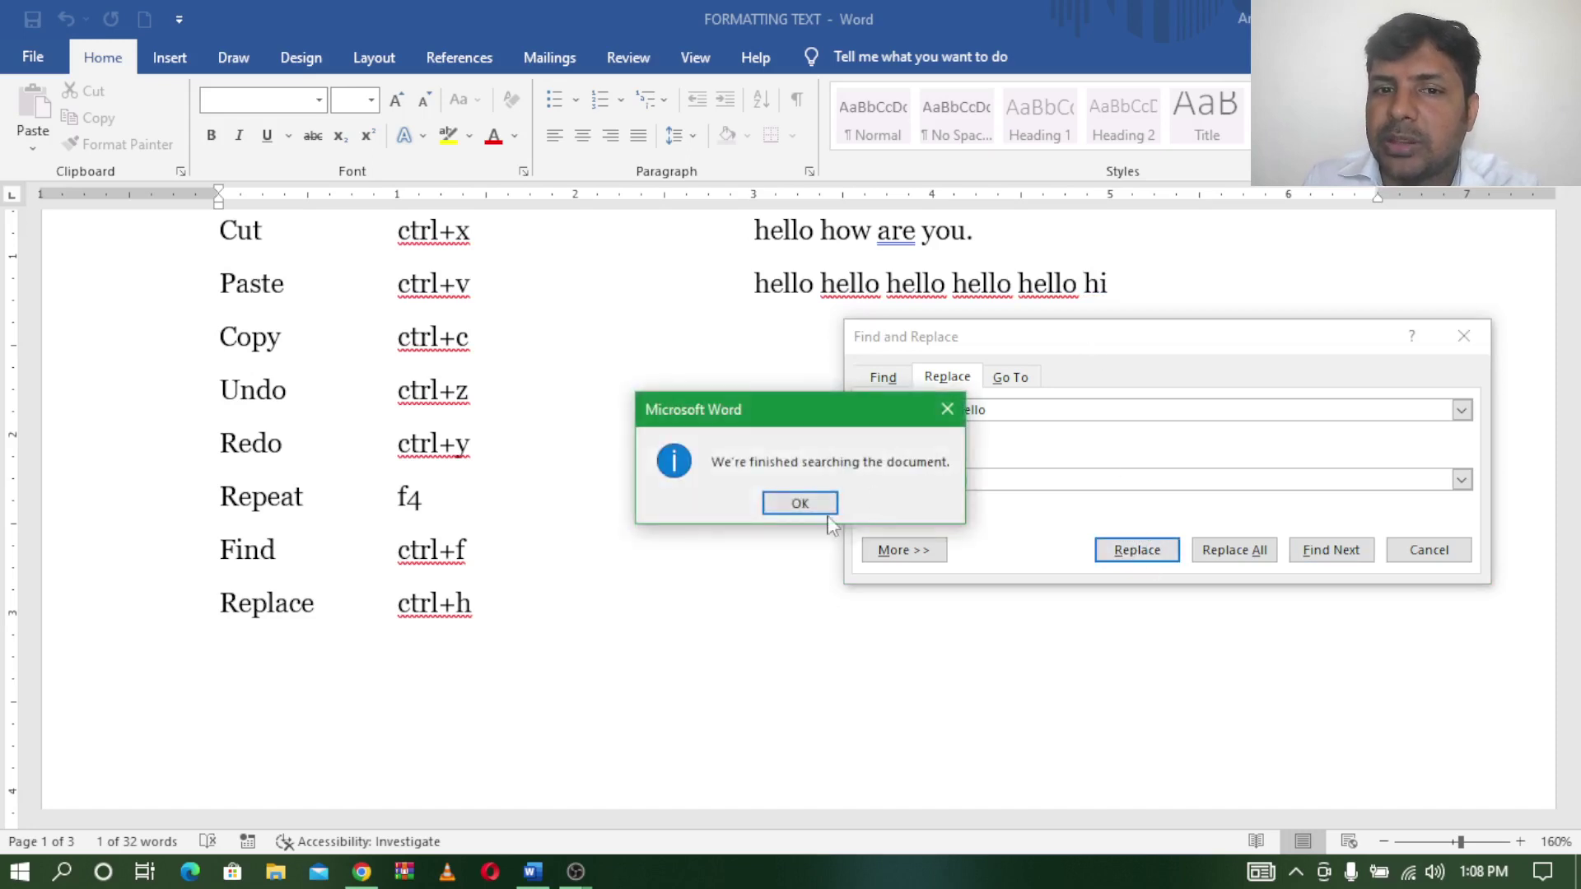
left_click(803, 504)
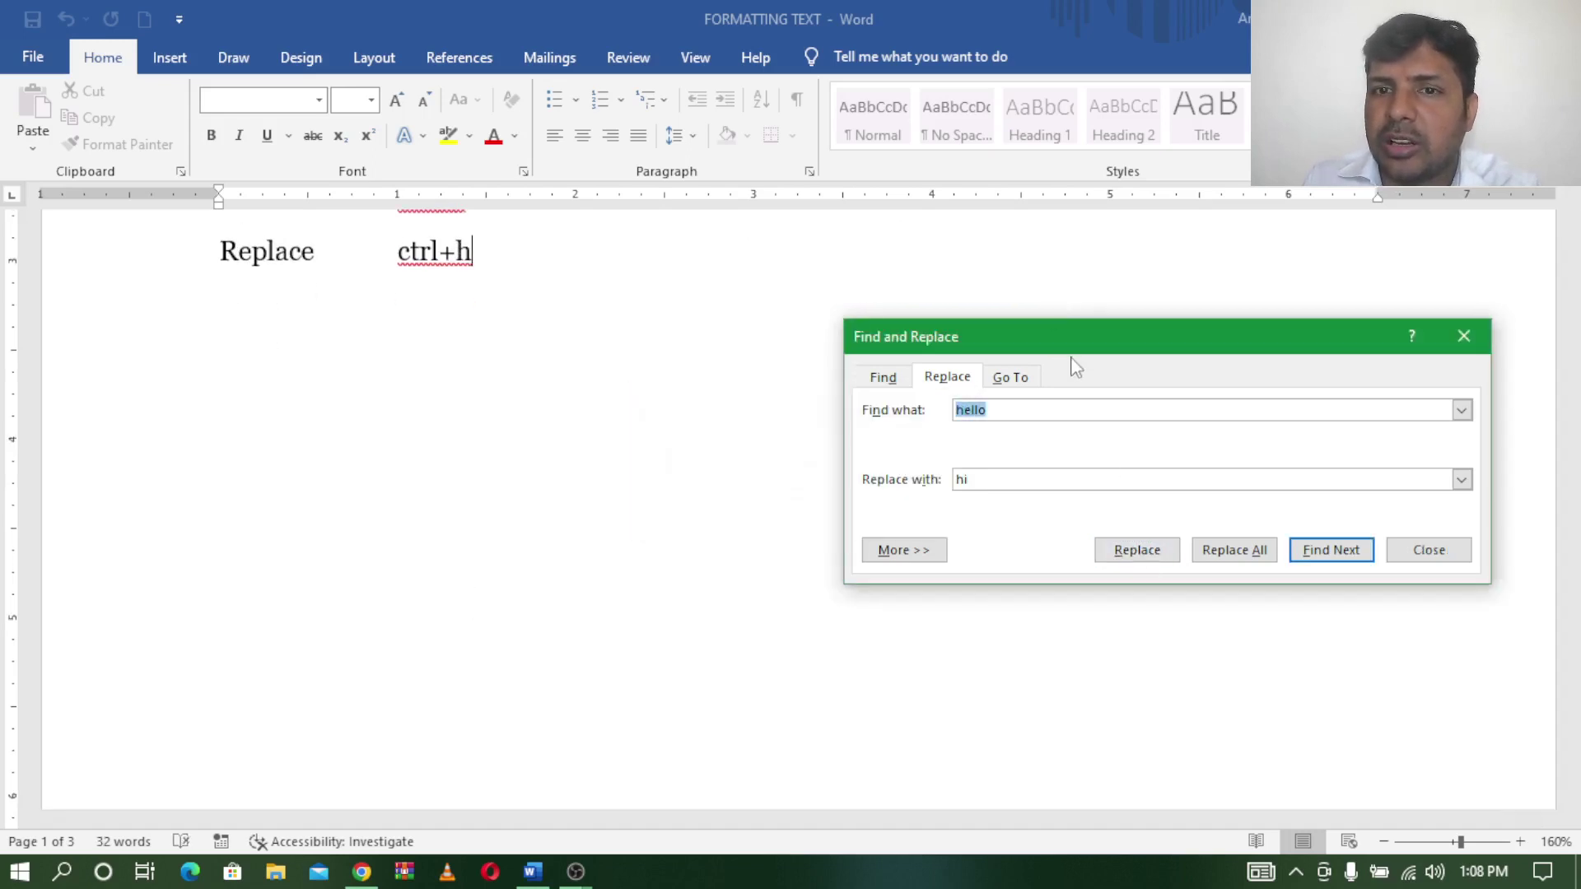
- Move the Find and Replace dialog to the upper left of the page
left_click(637, 475)
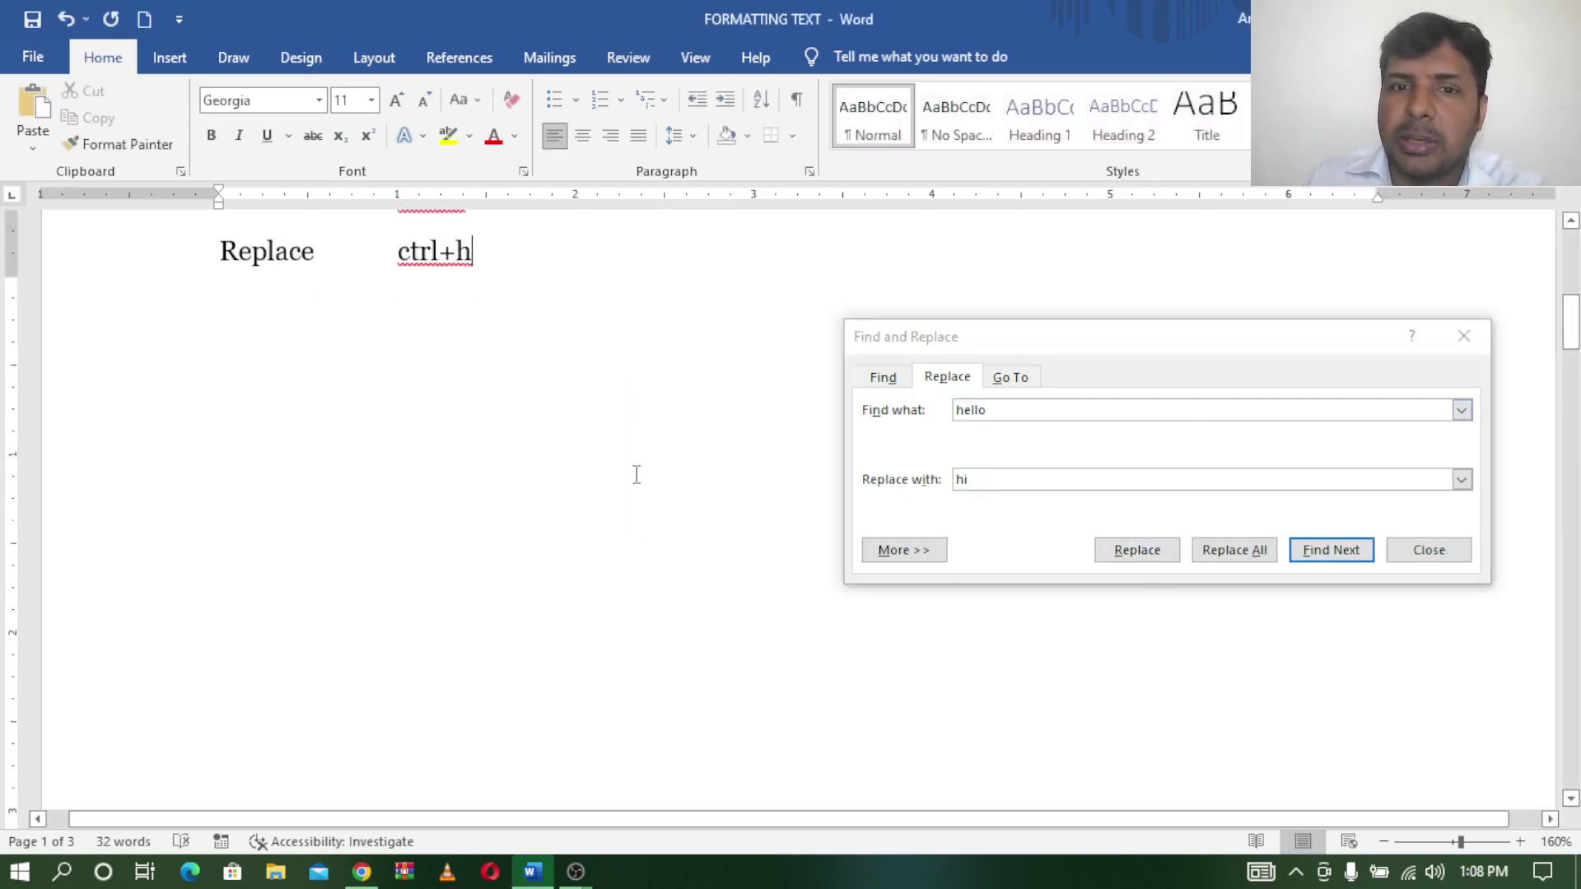
scroll(636, 475, "up", 10)
left_click_drag(1030, 338, 387, 265)
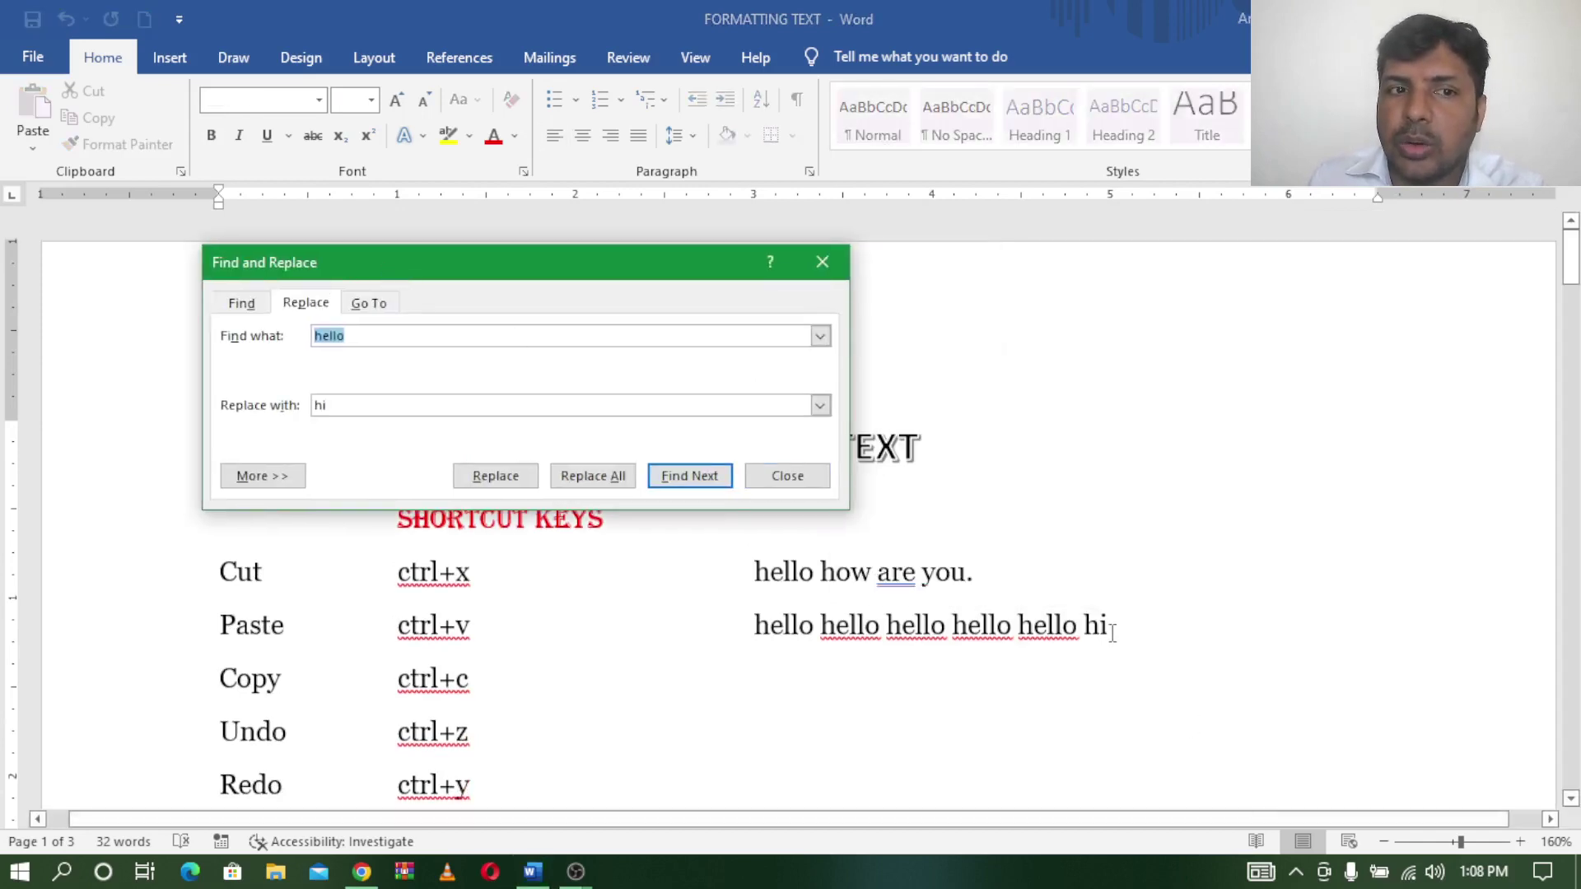
- Replace all remaining 'hello' with 'hi' (8 replacements) and close the dialog
left_click(611, 488)
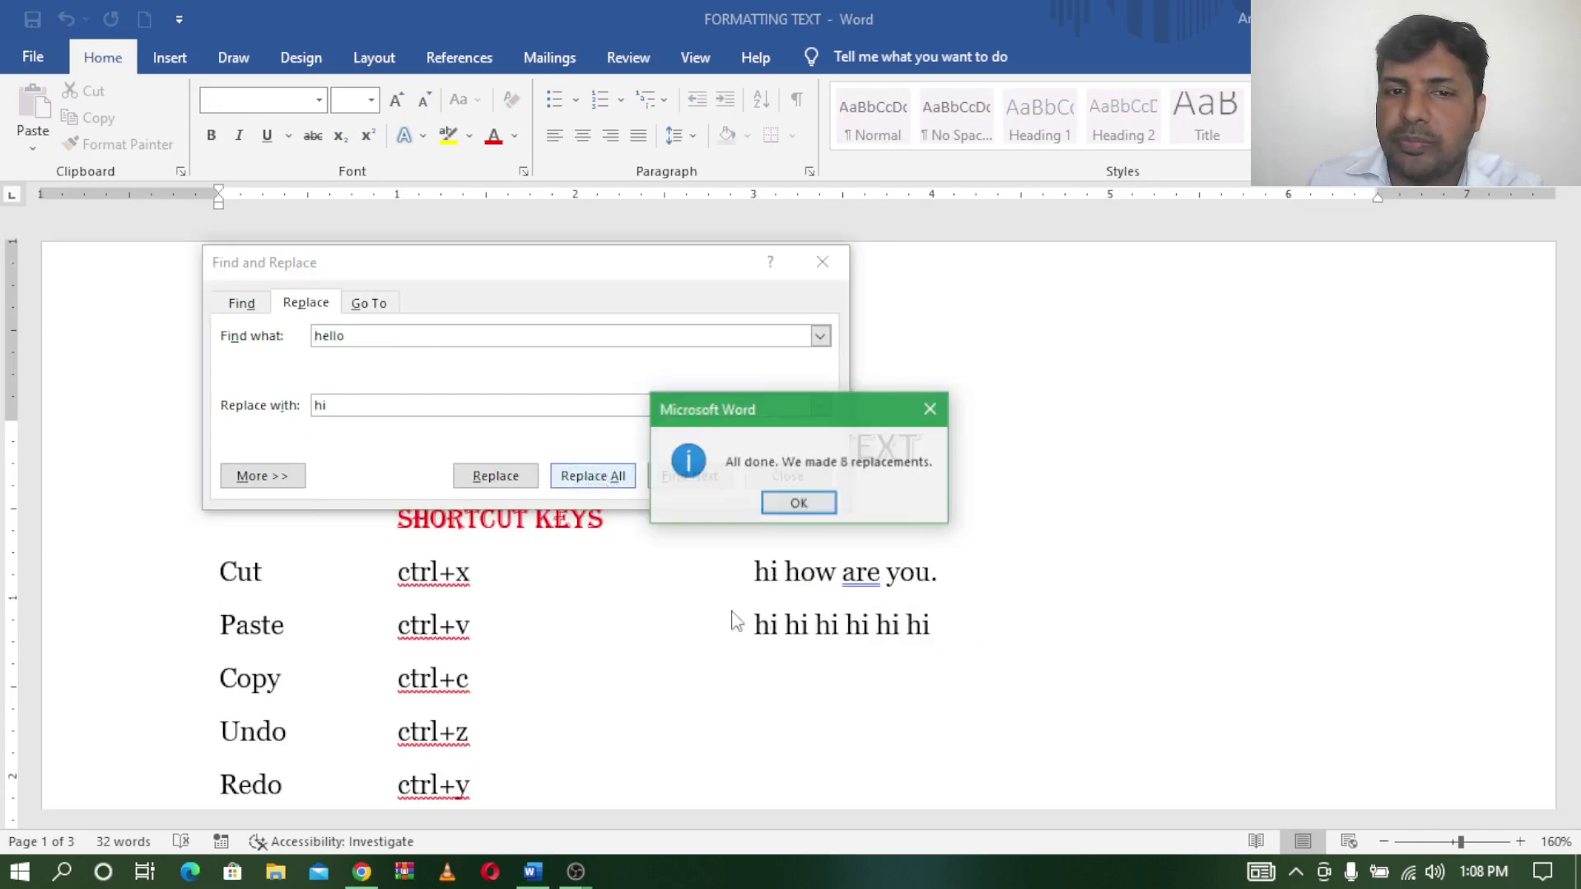
left_click(811, 511)
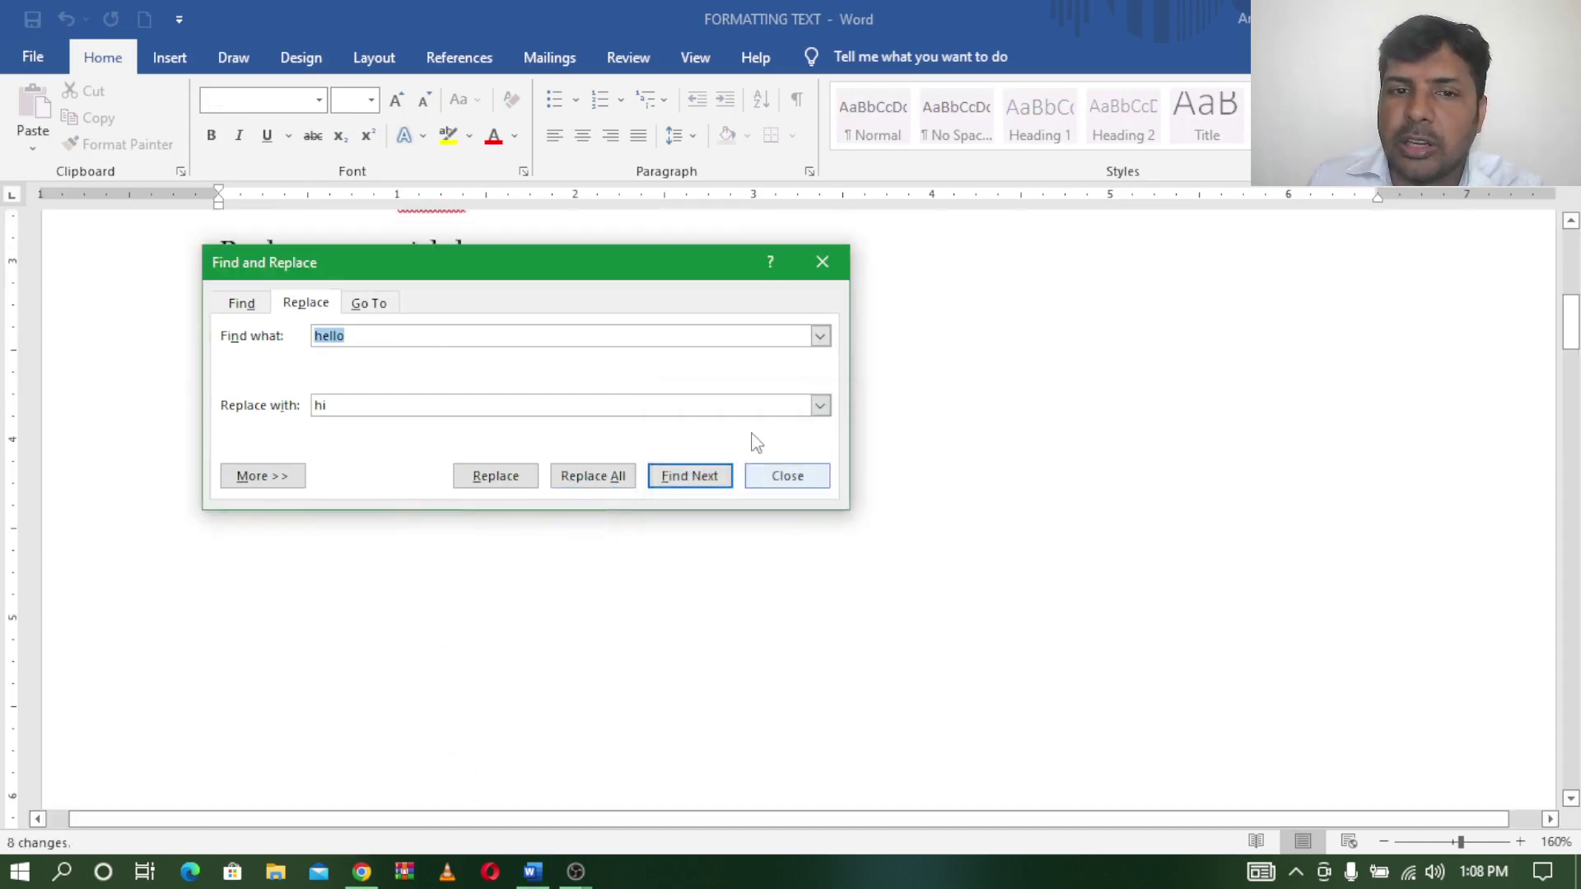
key("Escape")
scroll(1016, 550, "up", 6)
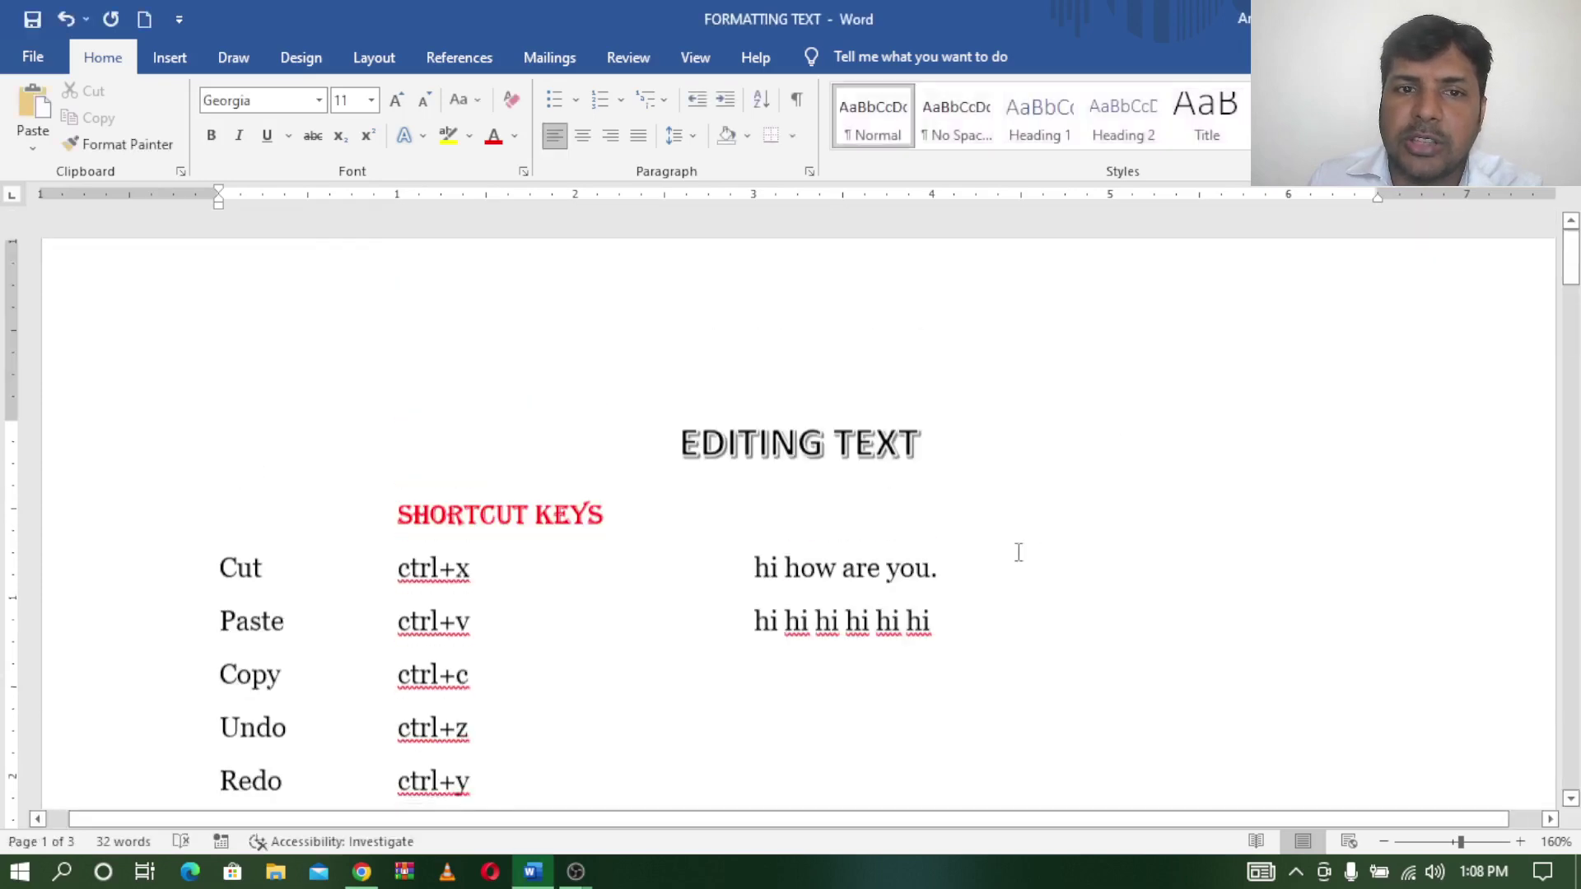
- Save the document and scroll down to the Repeat, Find and Replace (ctrl+h) rows
key("ctrl+s")
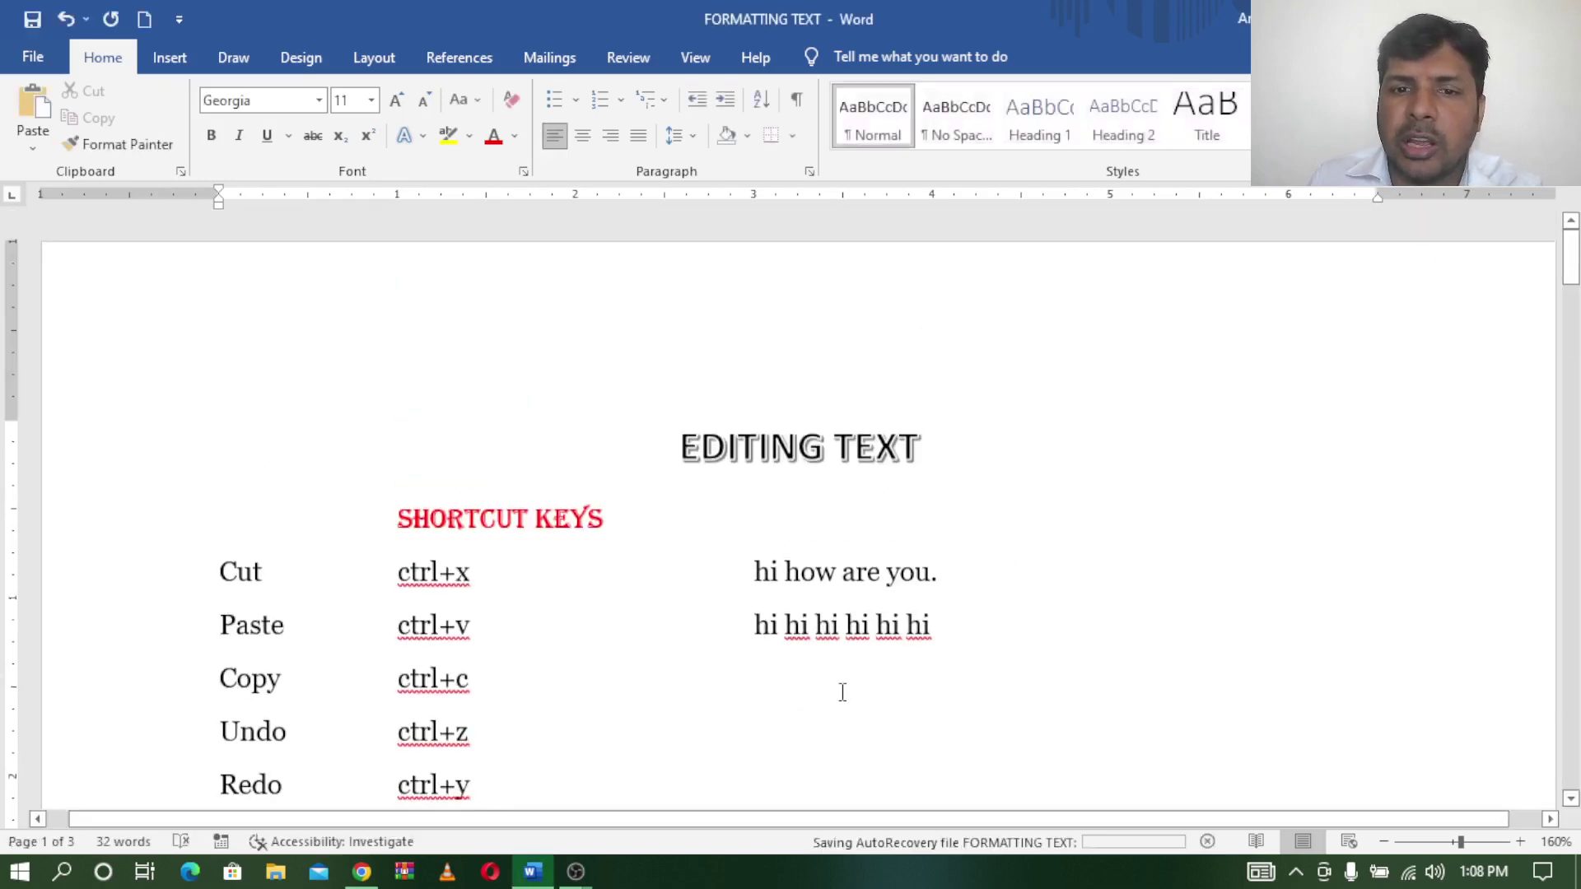
scroll(839, 688, "down", 10)
scroll(716, 565, "down", 3)
scroll(716, 563, "up", 2)
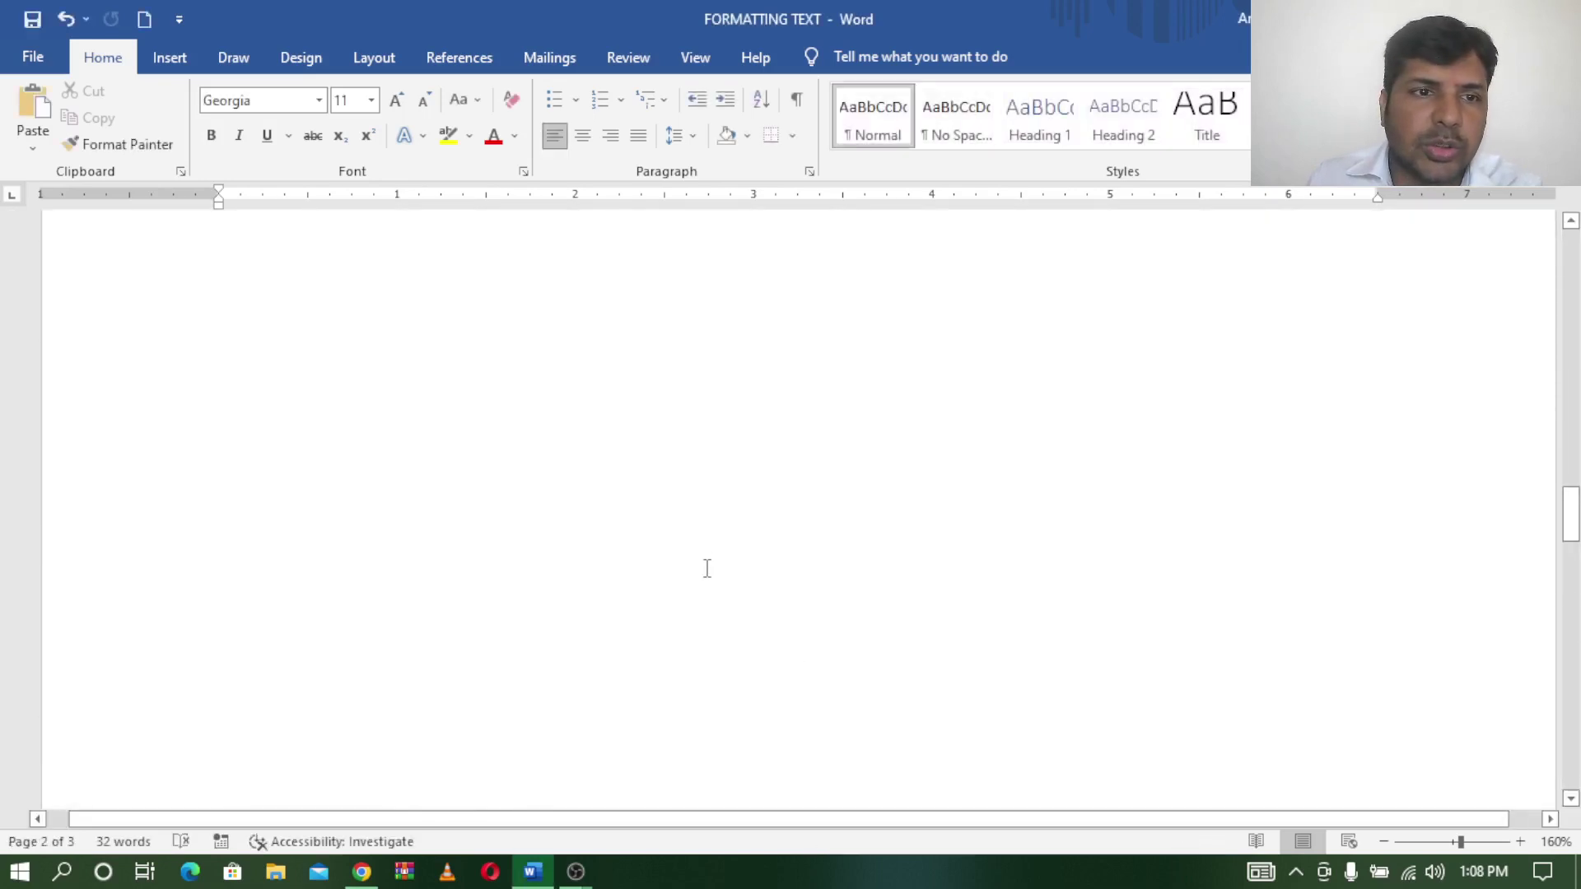
scroll(706, 568, "up", 2)
scroll(706, 568, "down", 3)
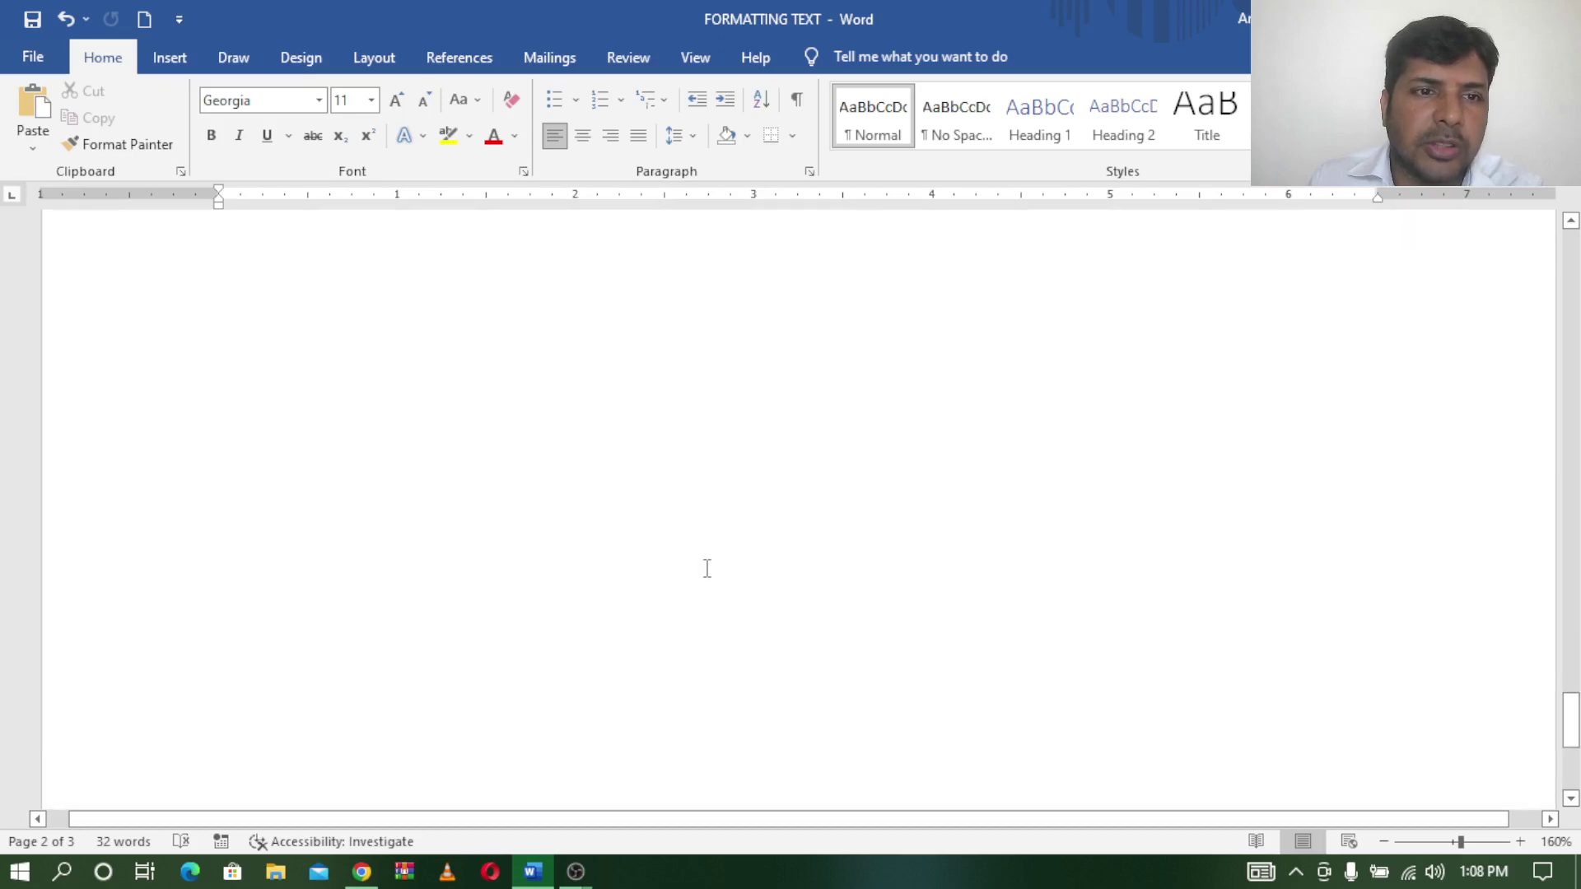
scroll(706, 568, "down", 2)
scroll(706, 568, "up", 1)
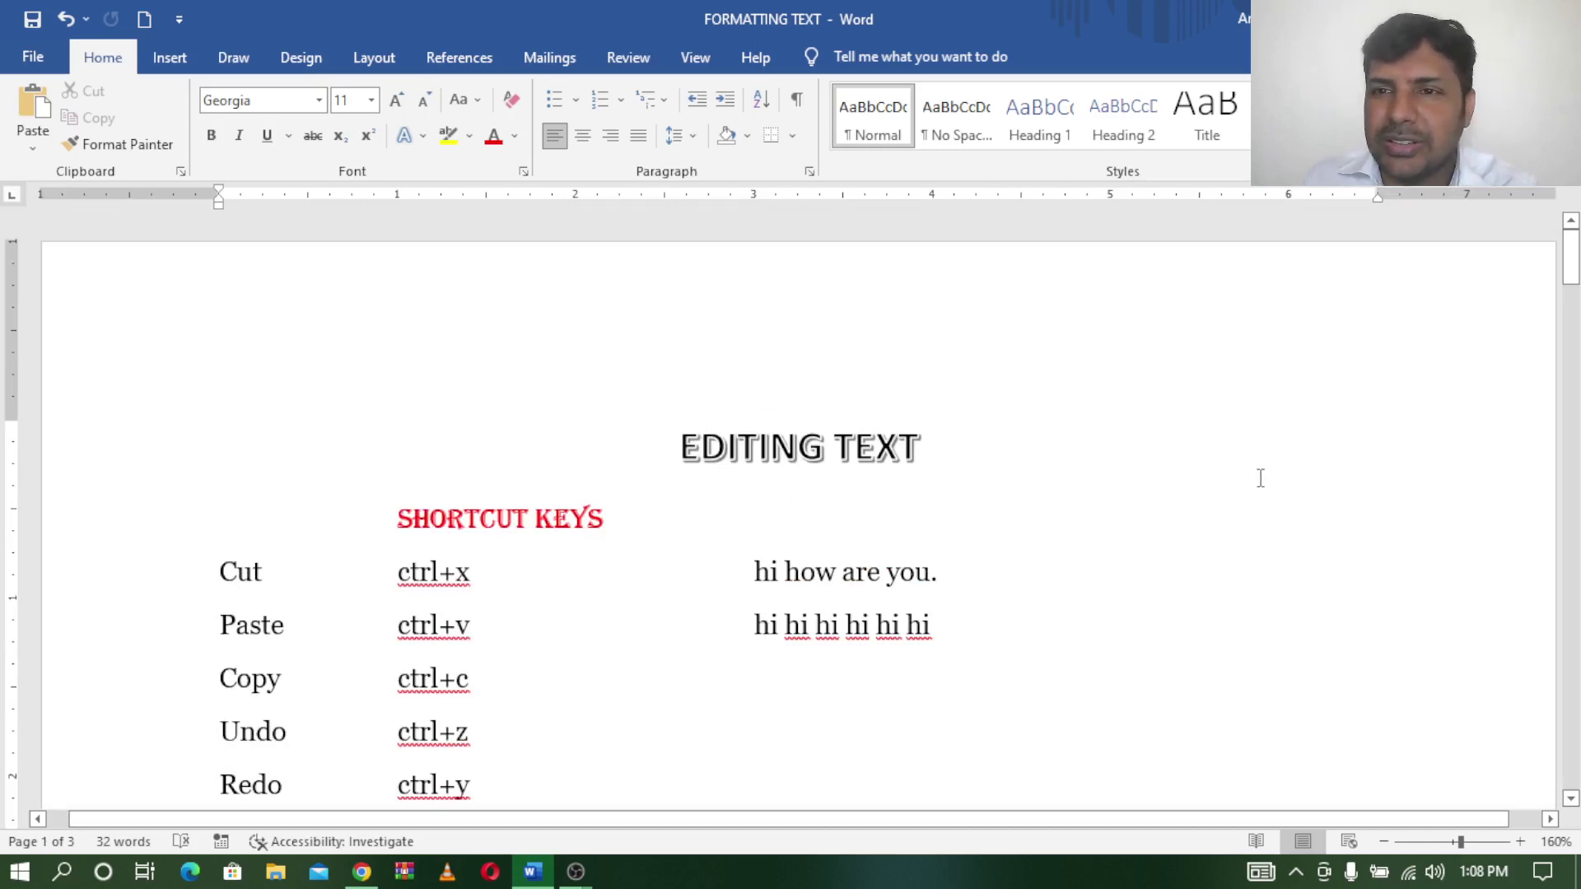
left_click(1571, 799)
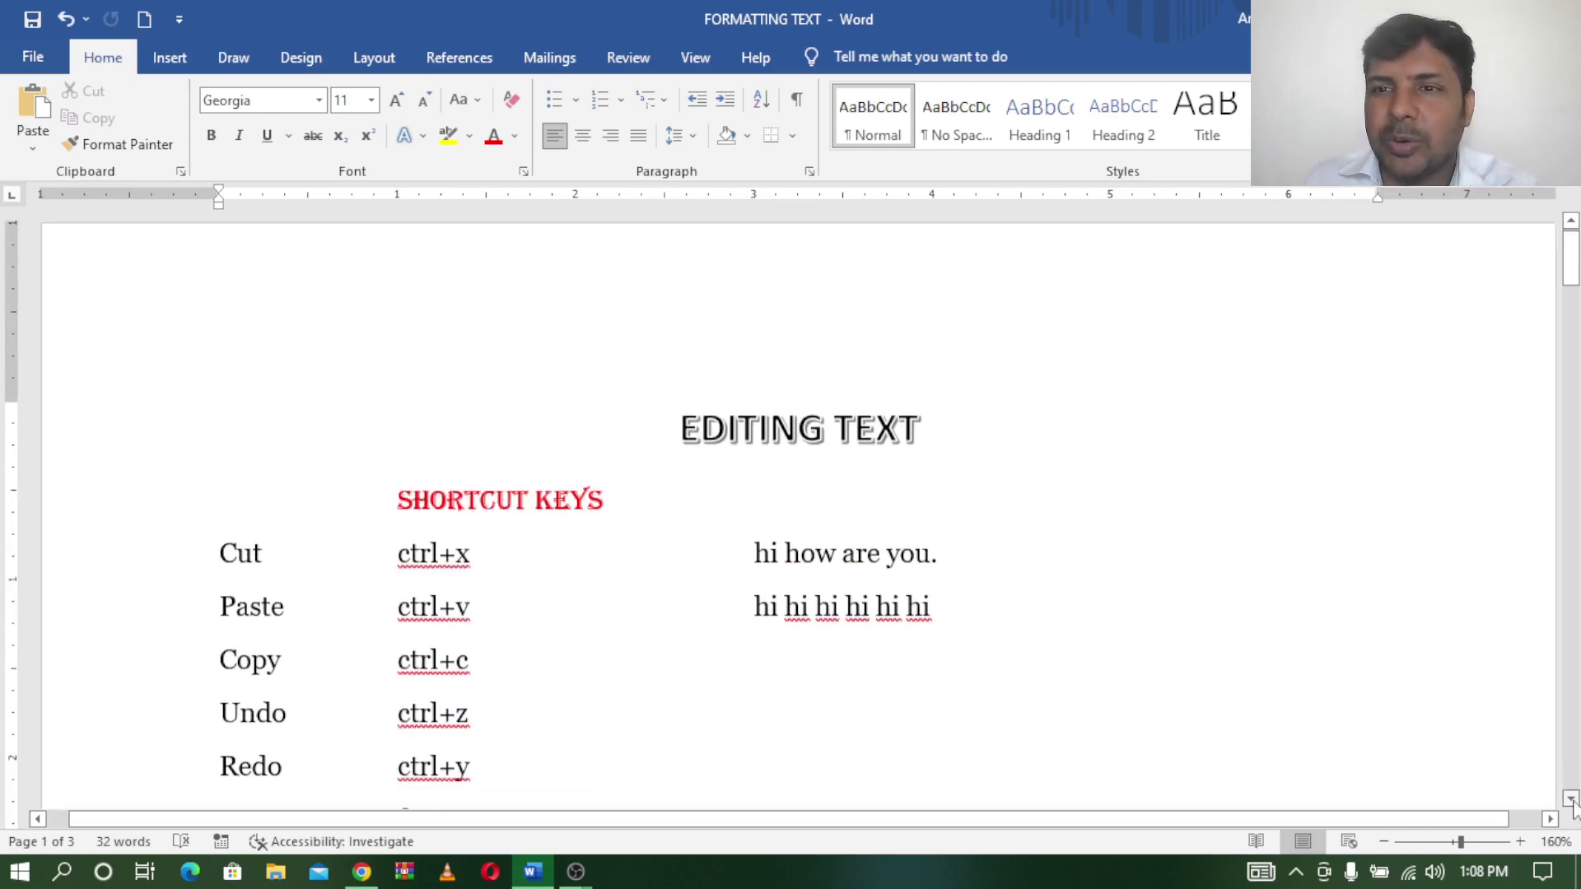
left_click(1571, 799)
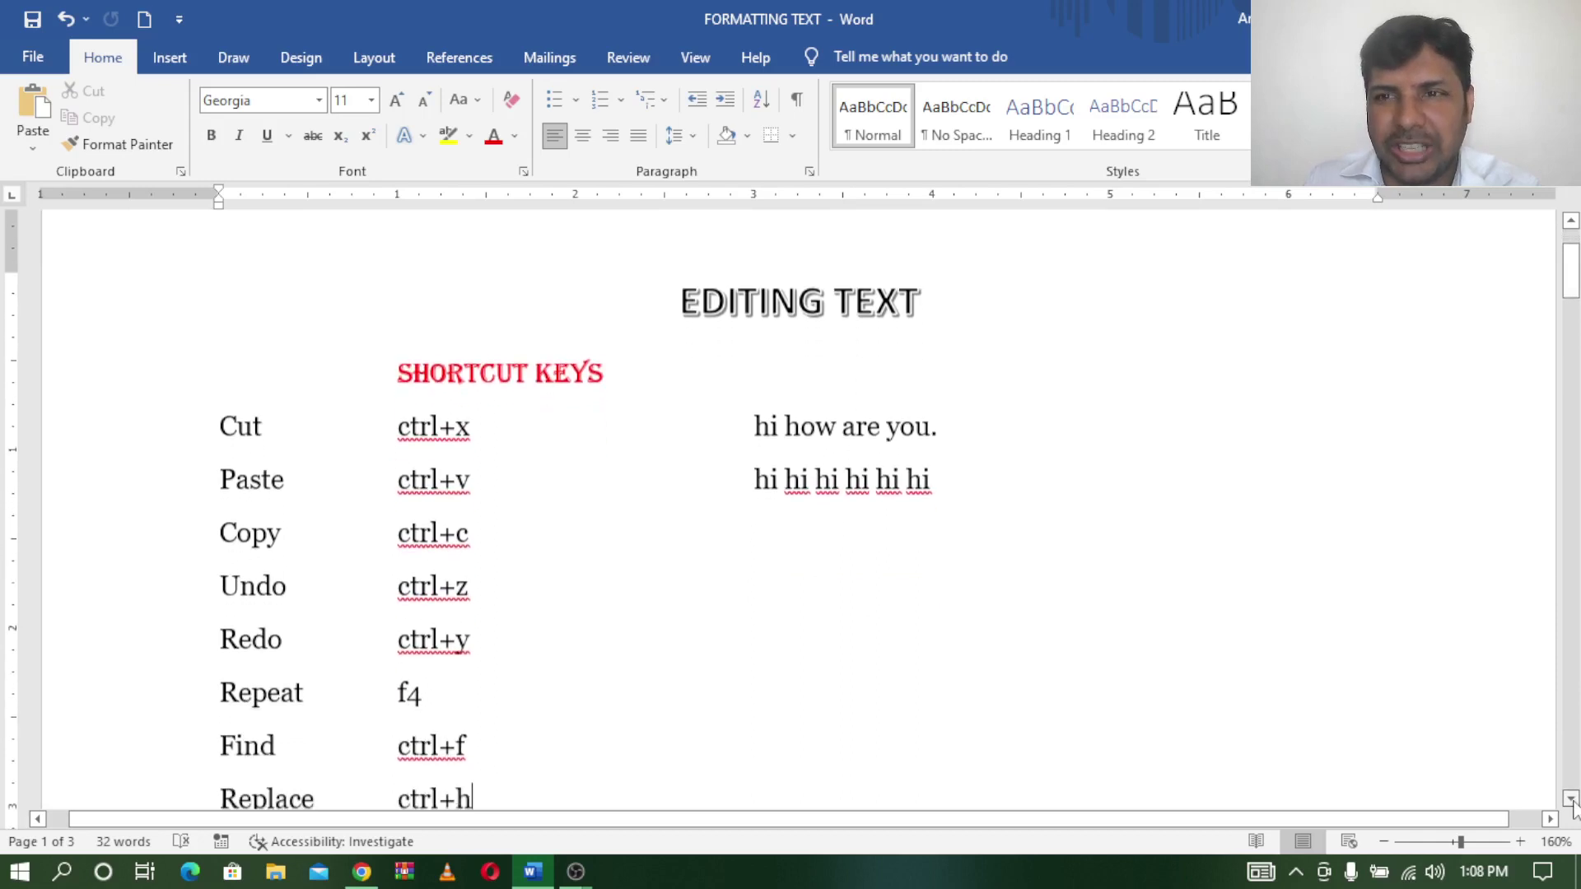